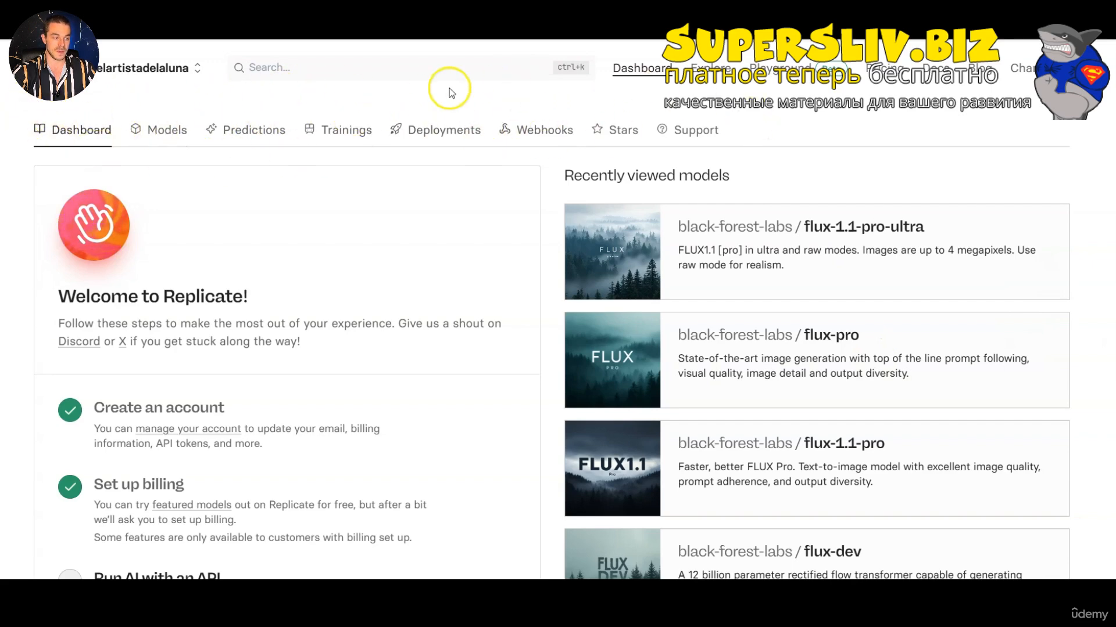
Look through the account's models and predictions, and examine the most recent prediction's input settings and output image.
click(161, 132)
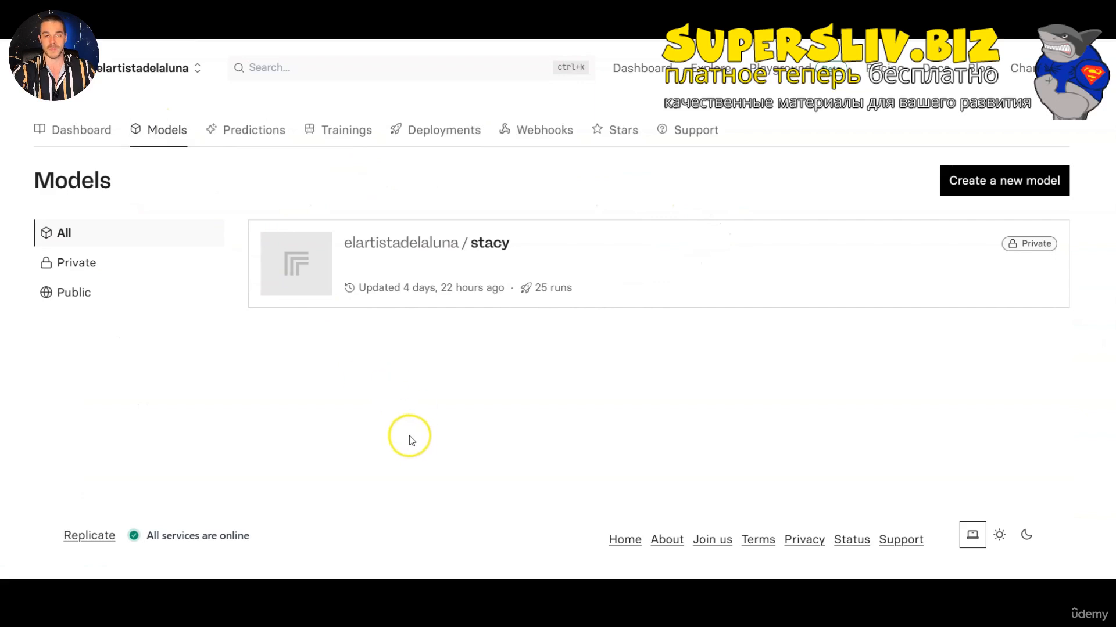
click(251, 136)
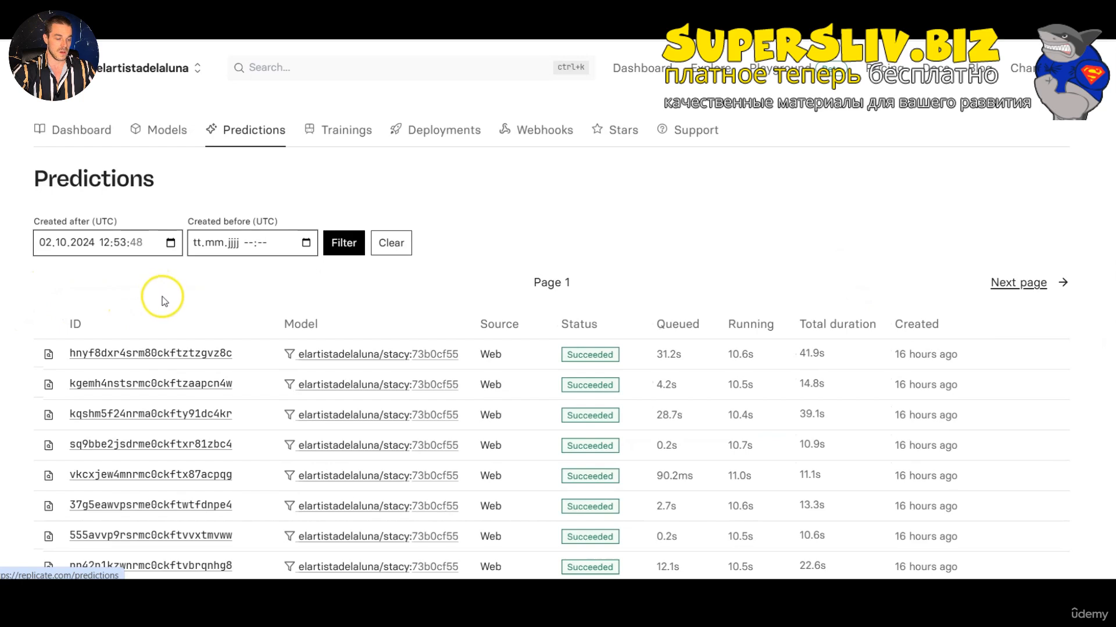
click(164, 356)
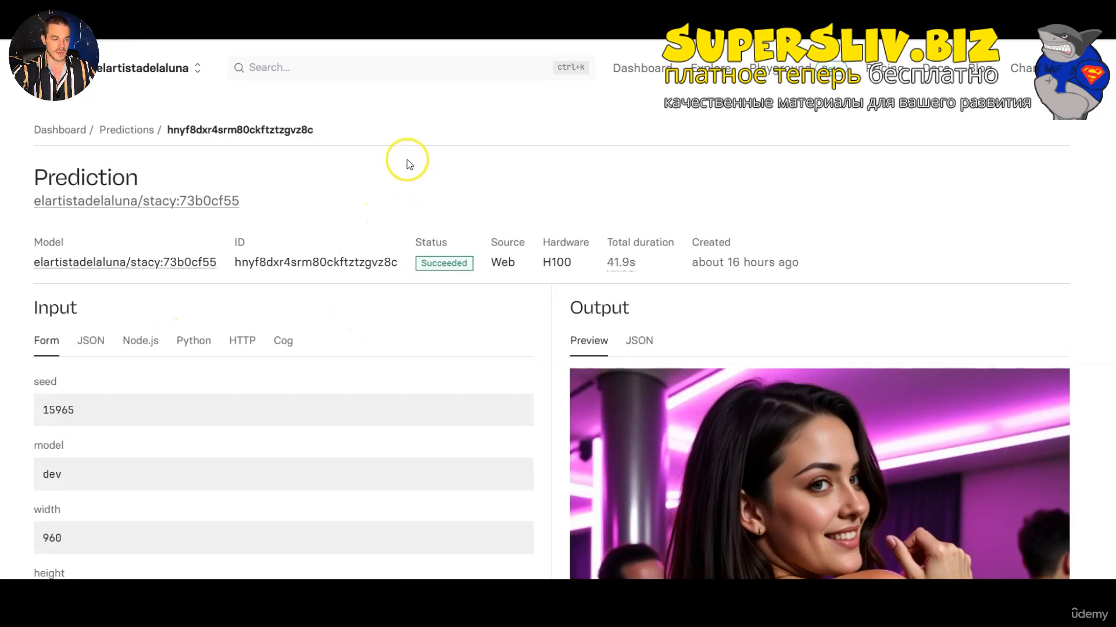
scroll(407, 160, down, 9)
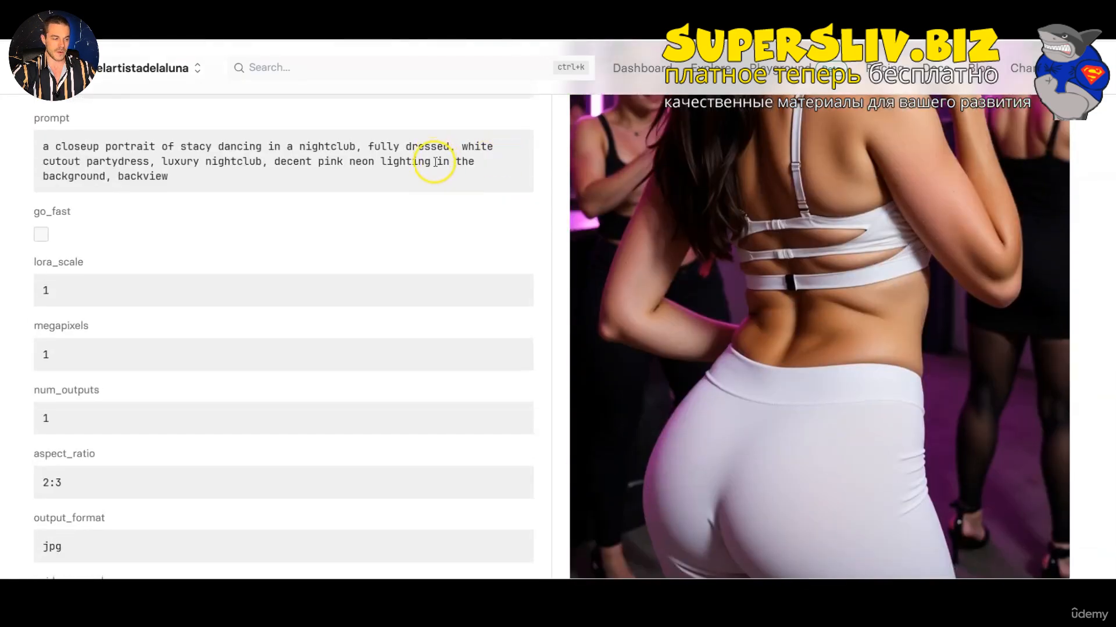
scroll(435, 162, up, 10)
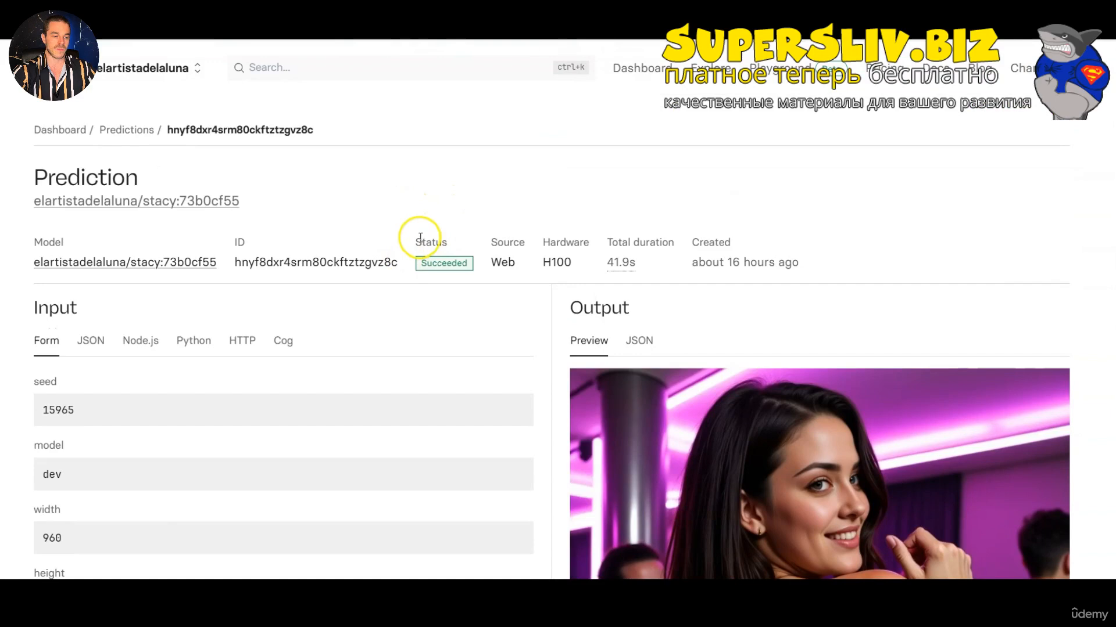
click(4, 47)
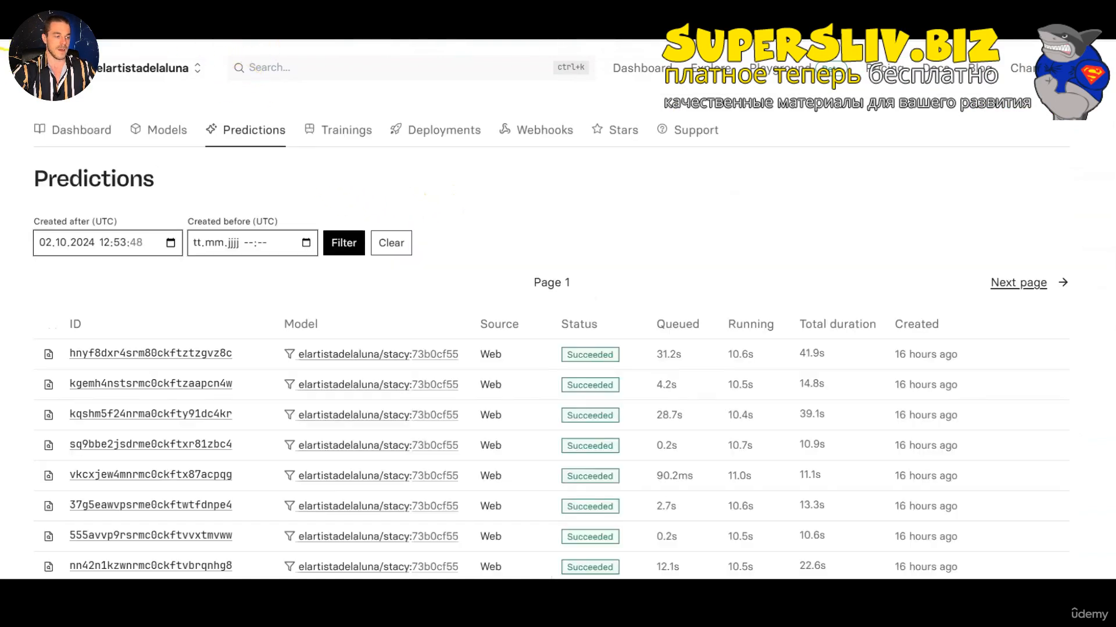
View the account's training history and return to the dashboard.
click(345, 133)
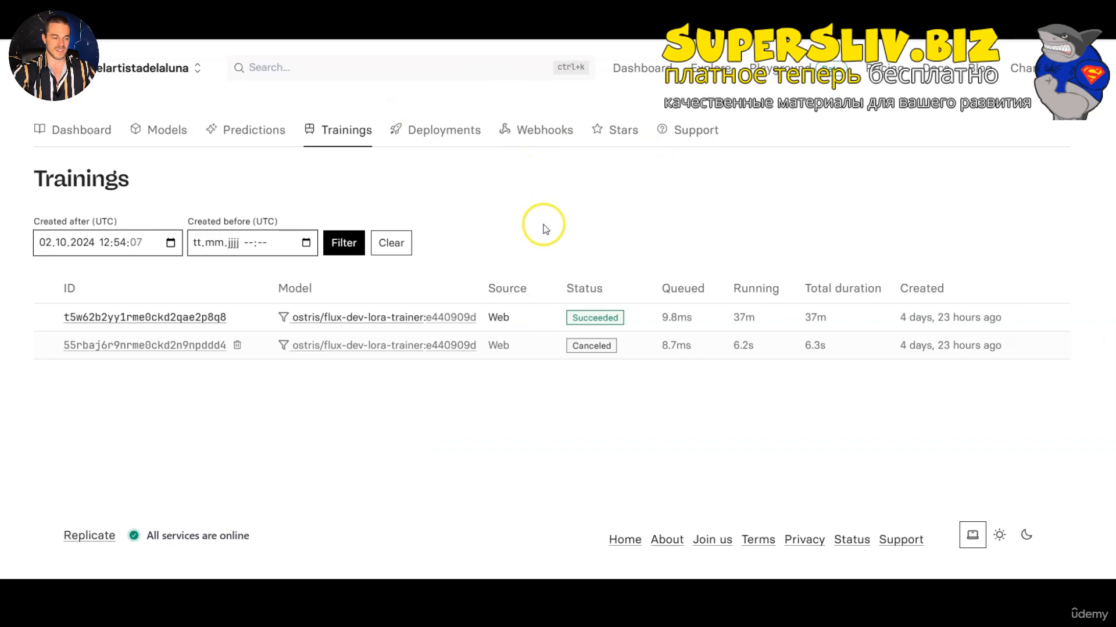
click(95, 140)
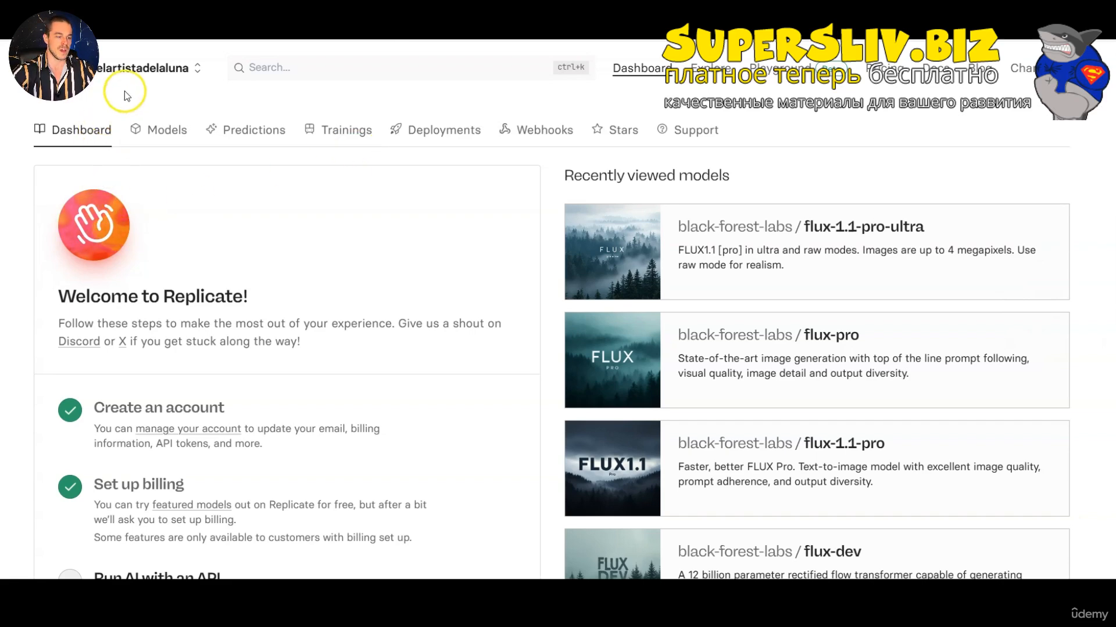
Open the account's billing settings and review the monthly usage, invoices and spend limit.
click(145, 69)
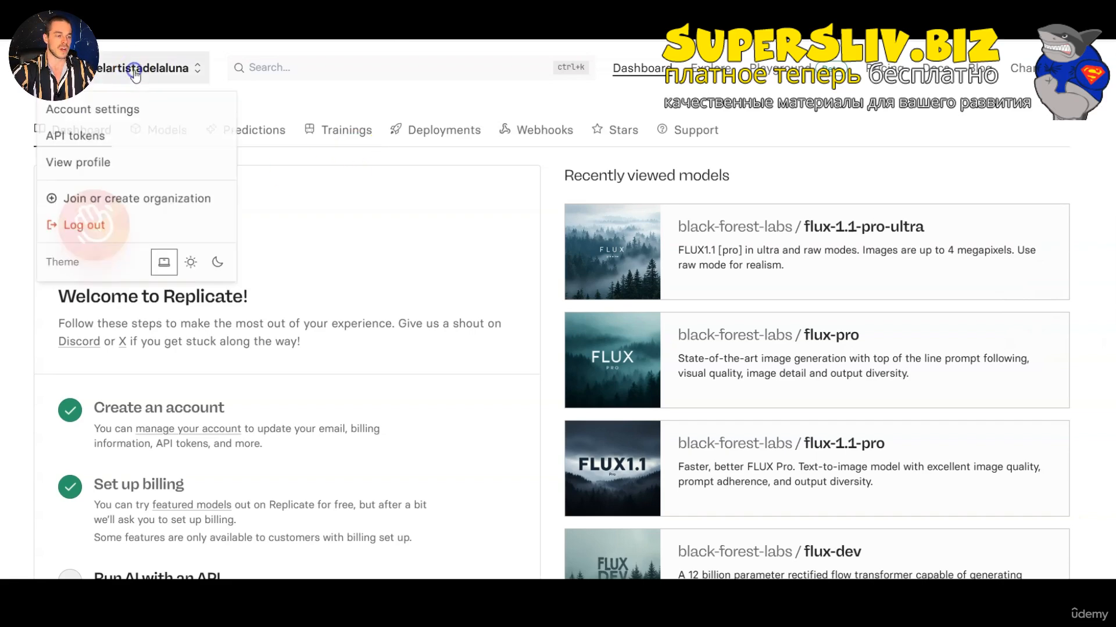
click(125, 110)
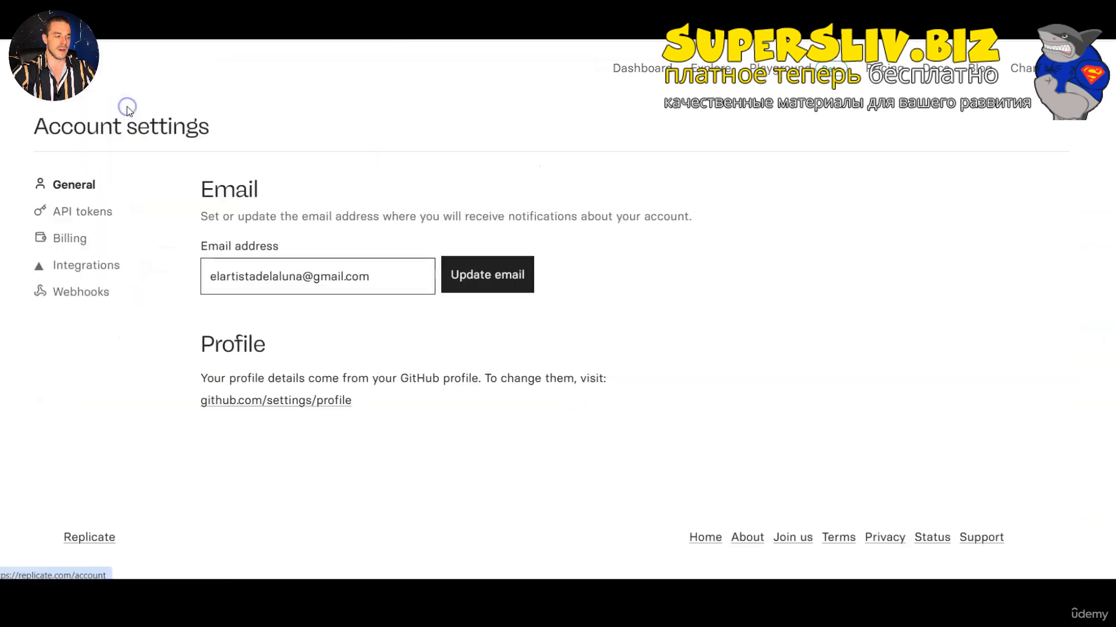
click(70, 238)
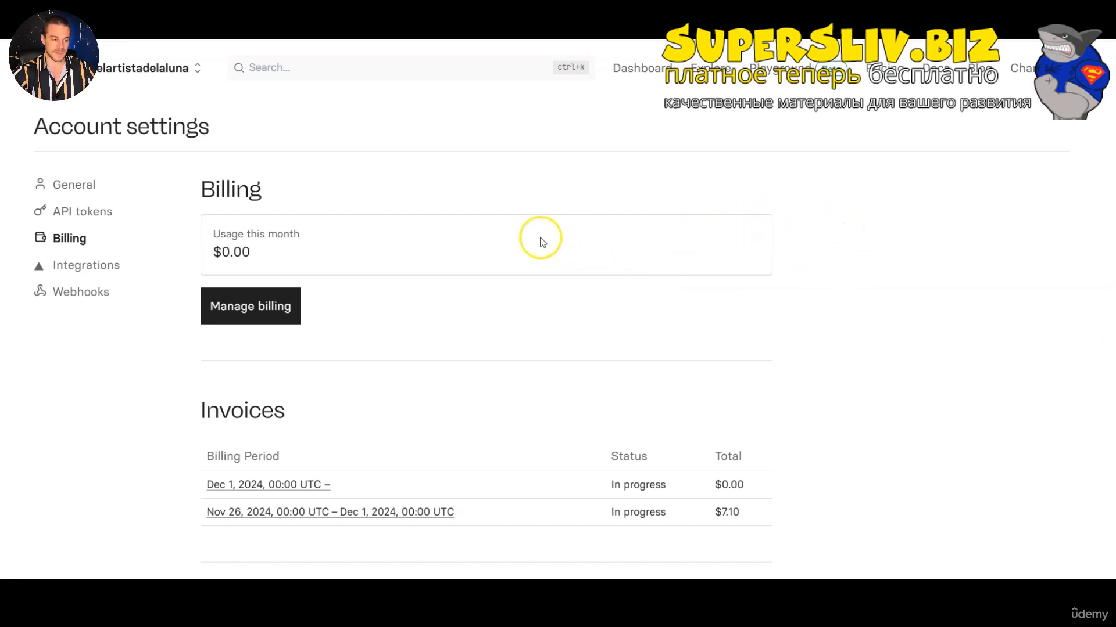
scroll(539, 242, down, 3)
scroll(538, 241, down, 5)
scroll(407, 233, up, 1)
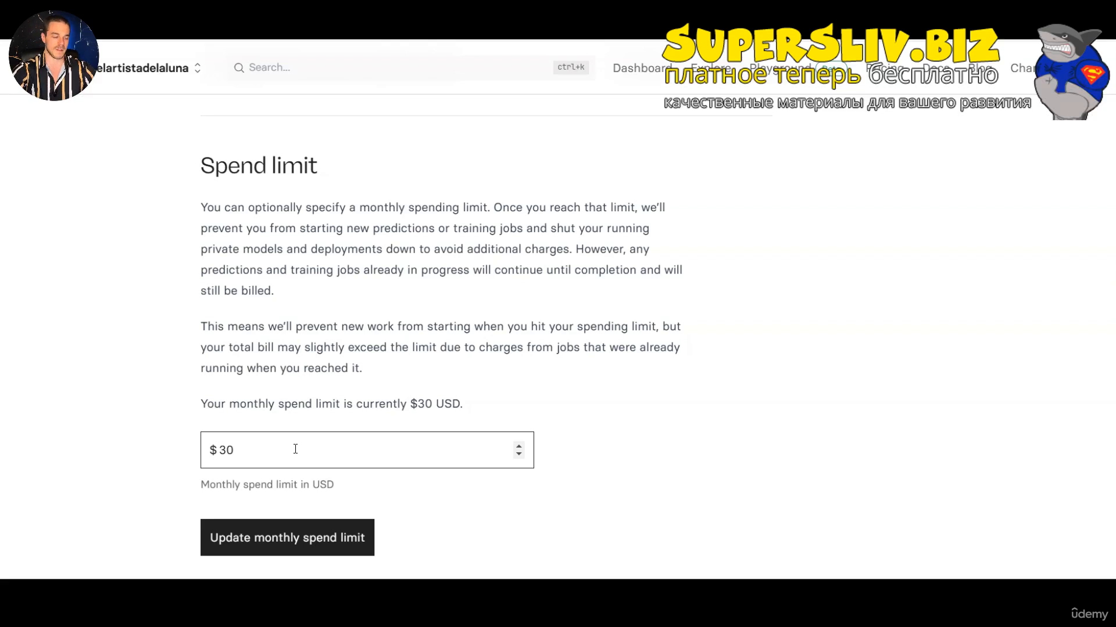
scroll(320, 403, up, 10)
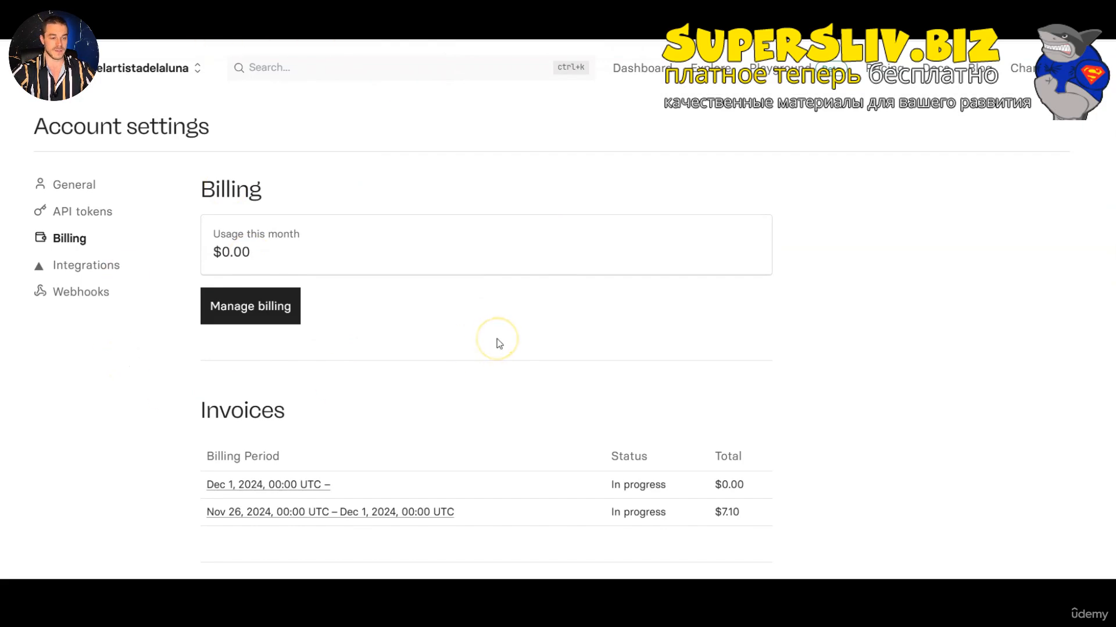
Return to the dashboard, search for "flux" and open the collection "The FLUX family of models".
click(639, 68)
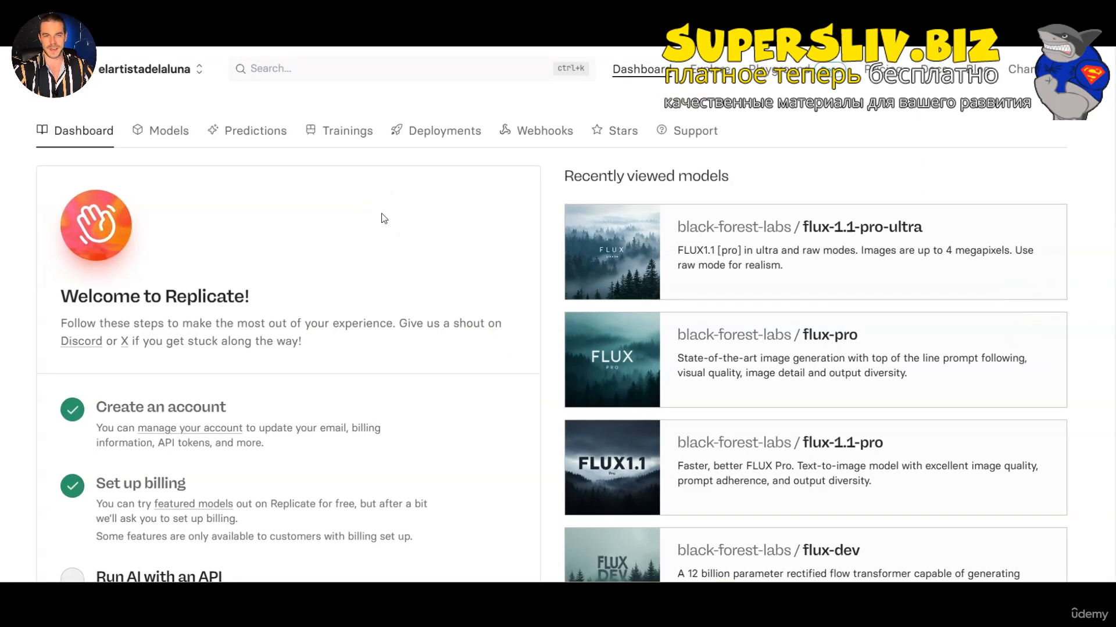
click(329, 67)
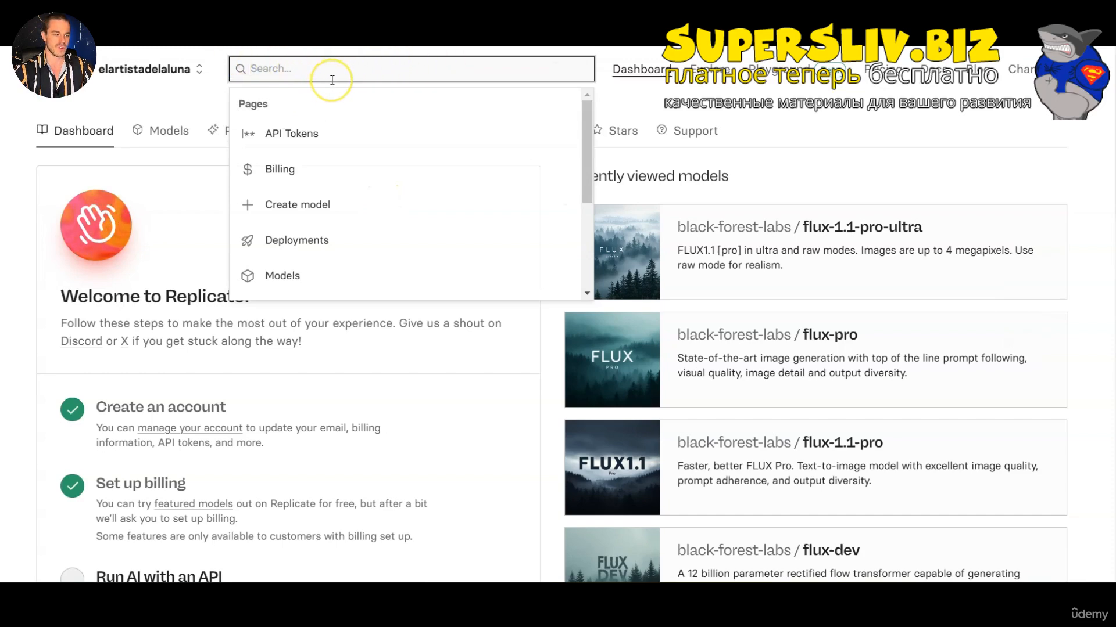
text(flu)
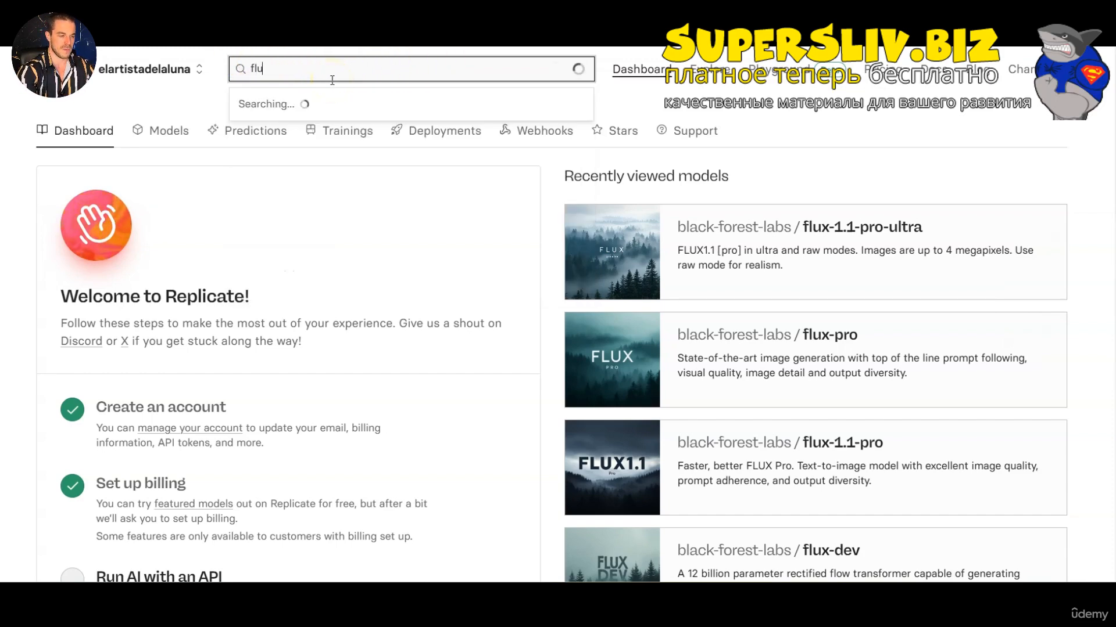
text(x)
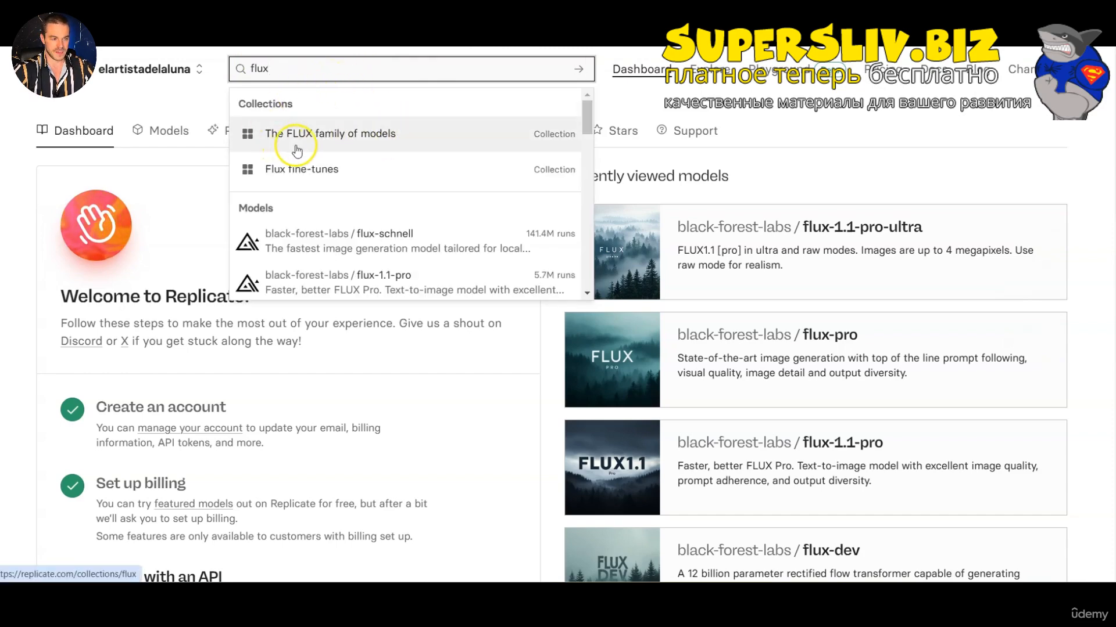
click(414, 135)
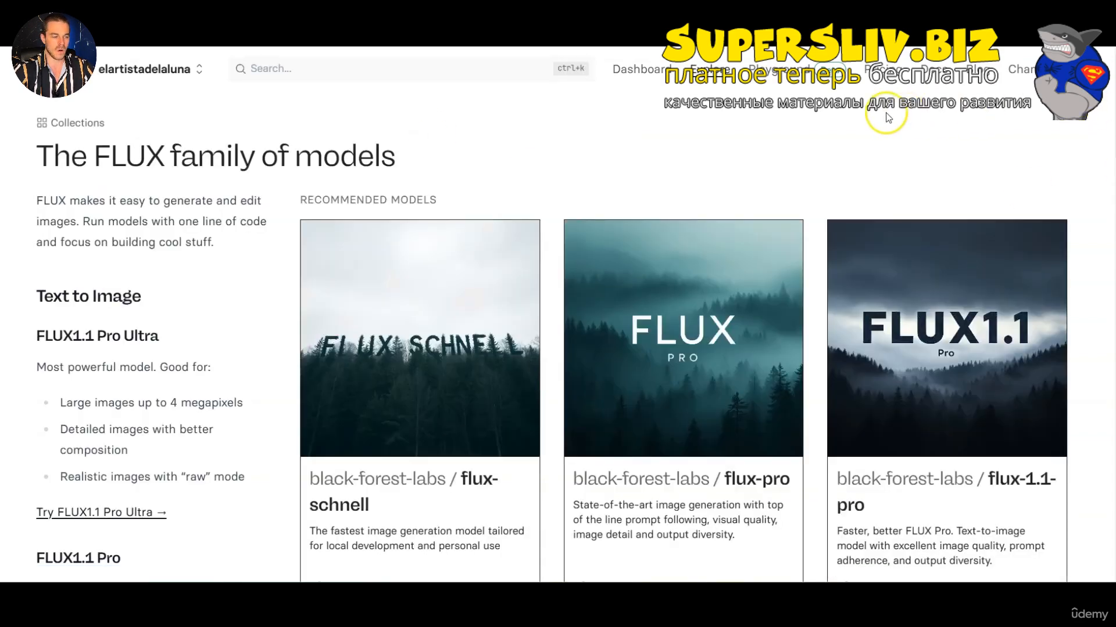
Examine the recommended models in the FLUX collection, comparing their descriptions and run counts.
scroll(888, 116, down, 15)
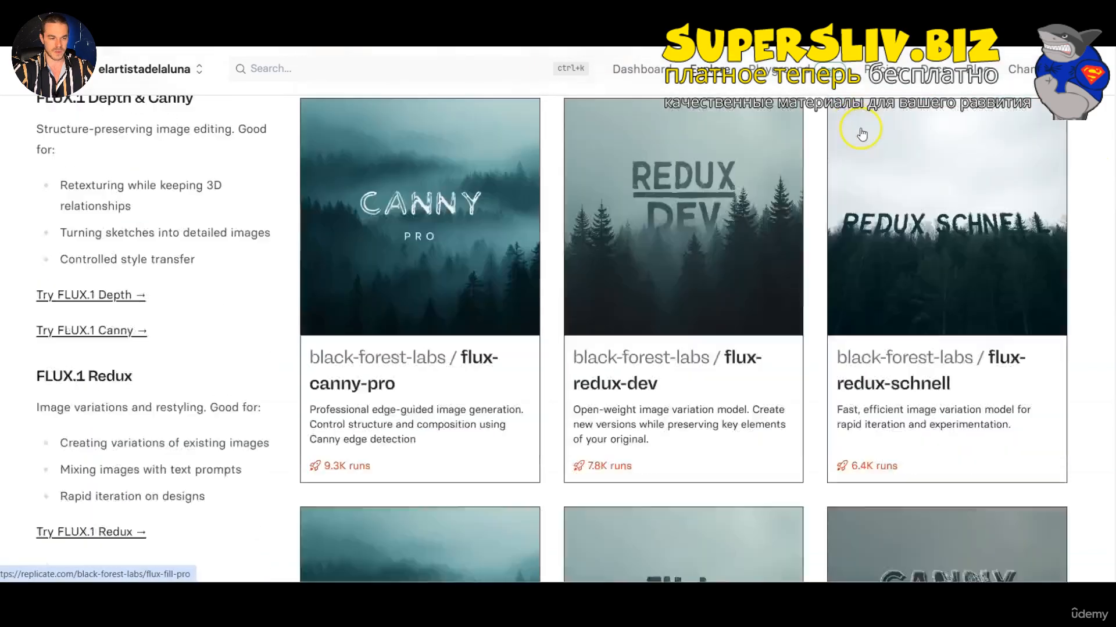
scroll(862, 137, down, 13)
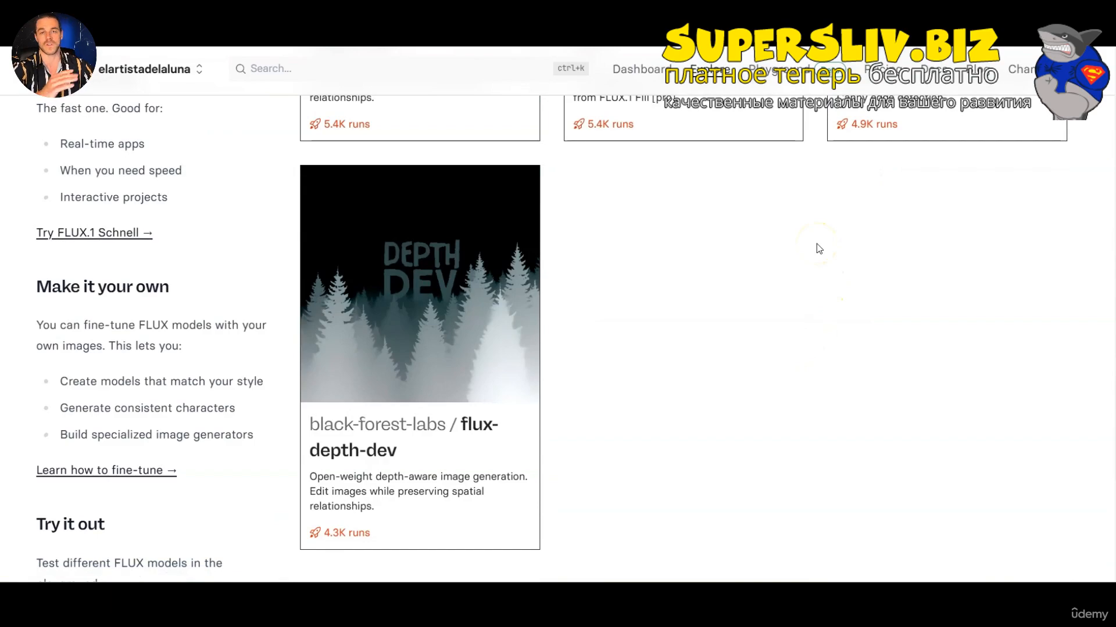
scroll(675, 299, up, 5)
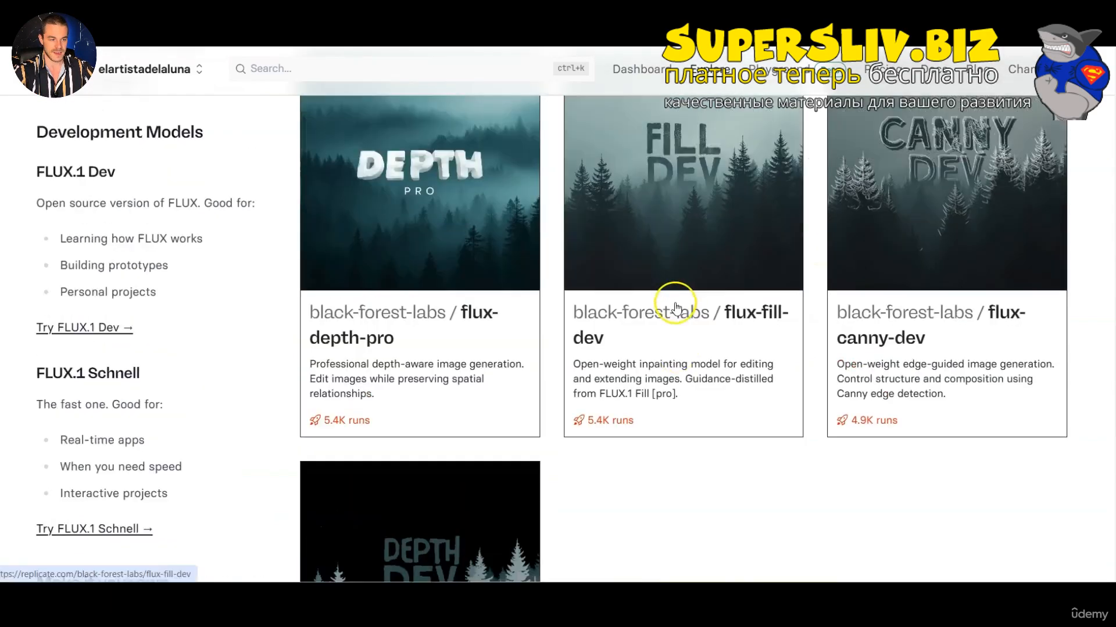
scroll(676, 307, up, 6)
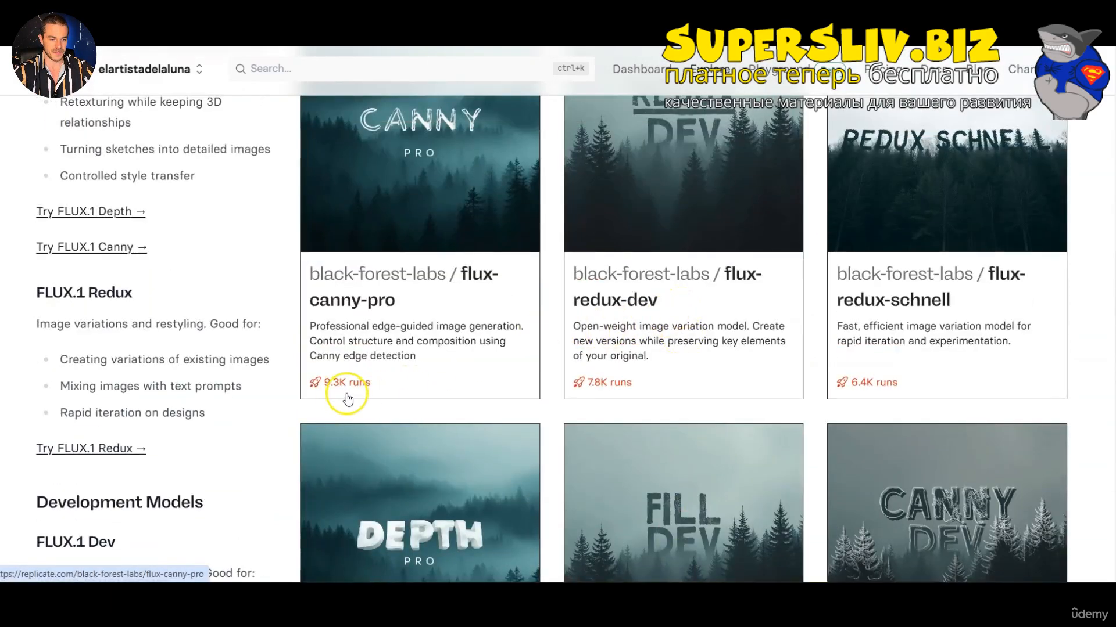
scroll(662, 384, up, 6)
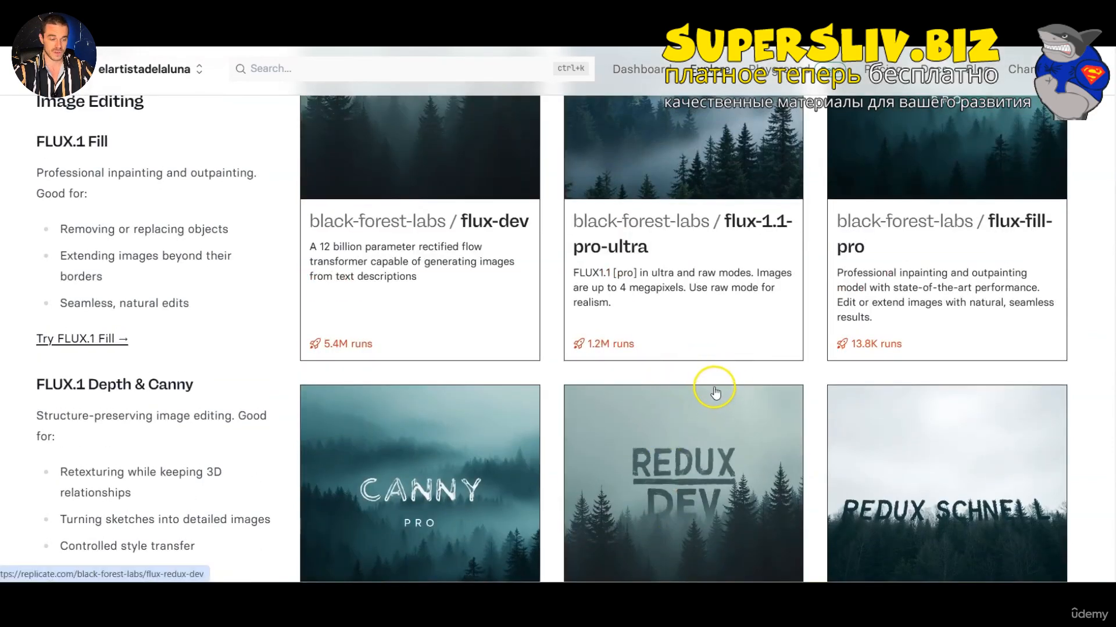
scroll(710, 391, up, 1)
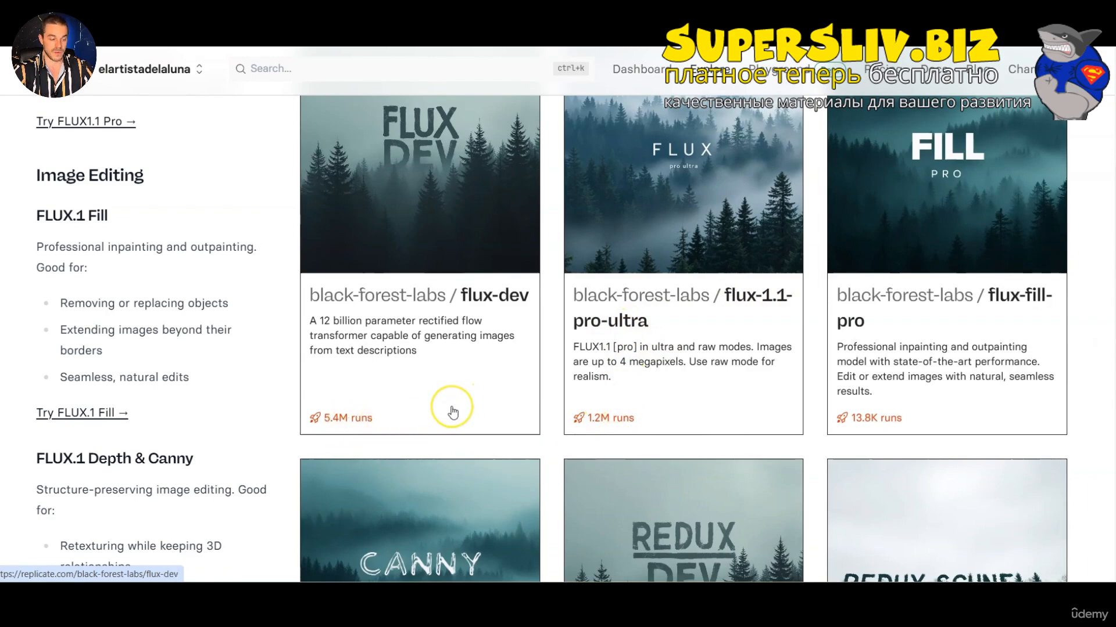
scroll(636, 325, up, 6)
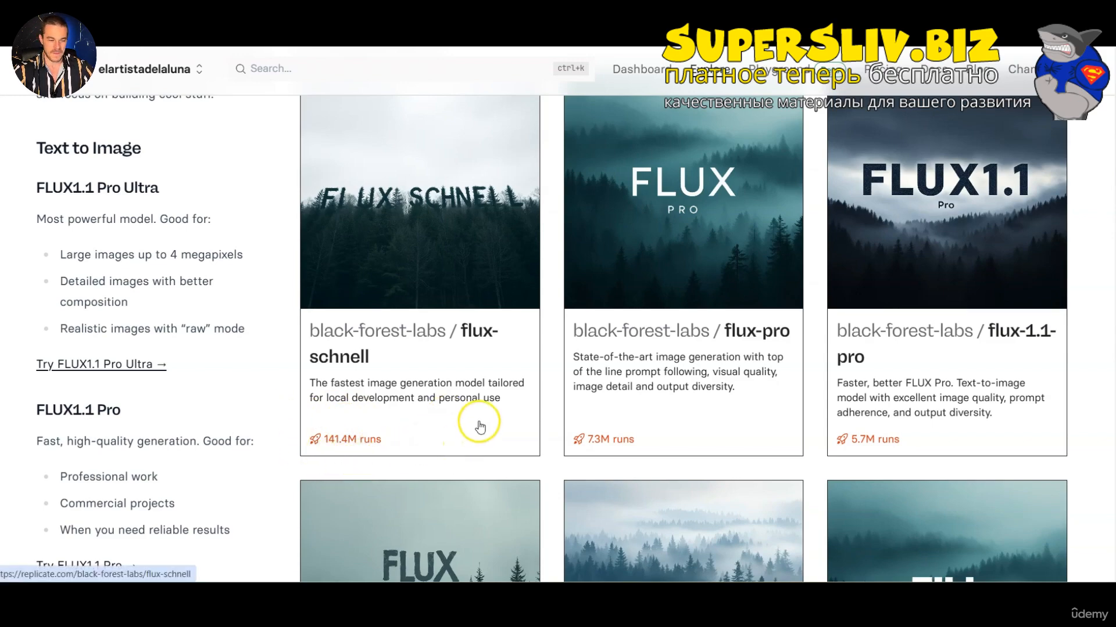
scroll(482, 430, down, 6)
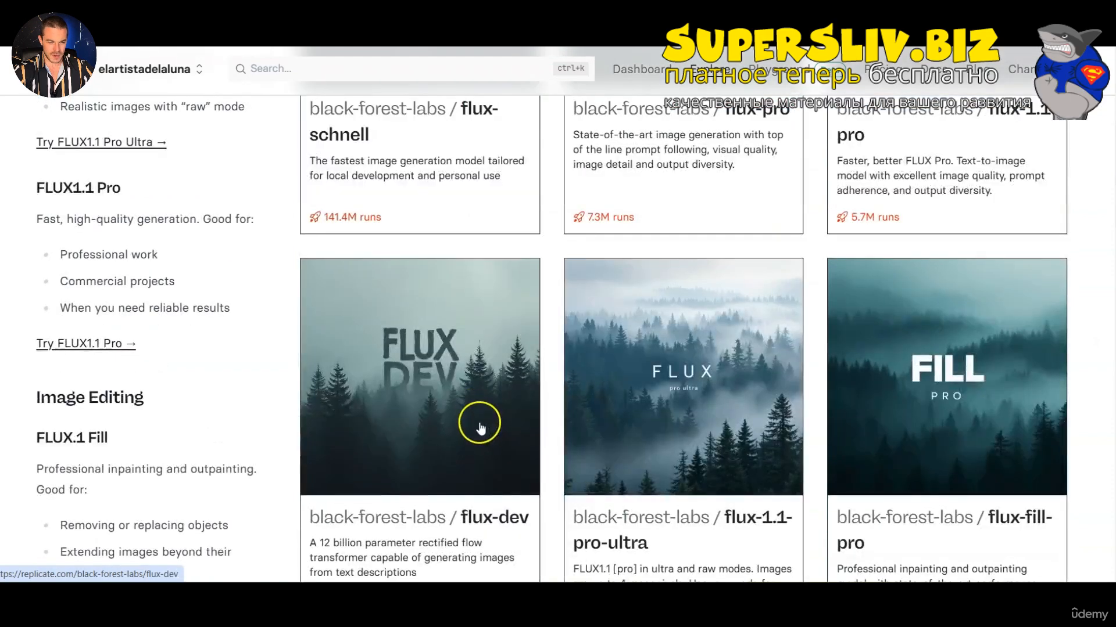
scroll(488, 445, down, 1)
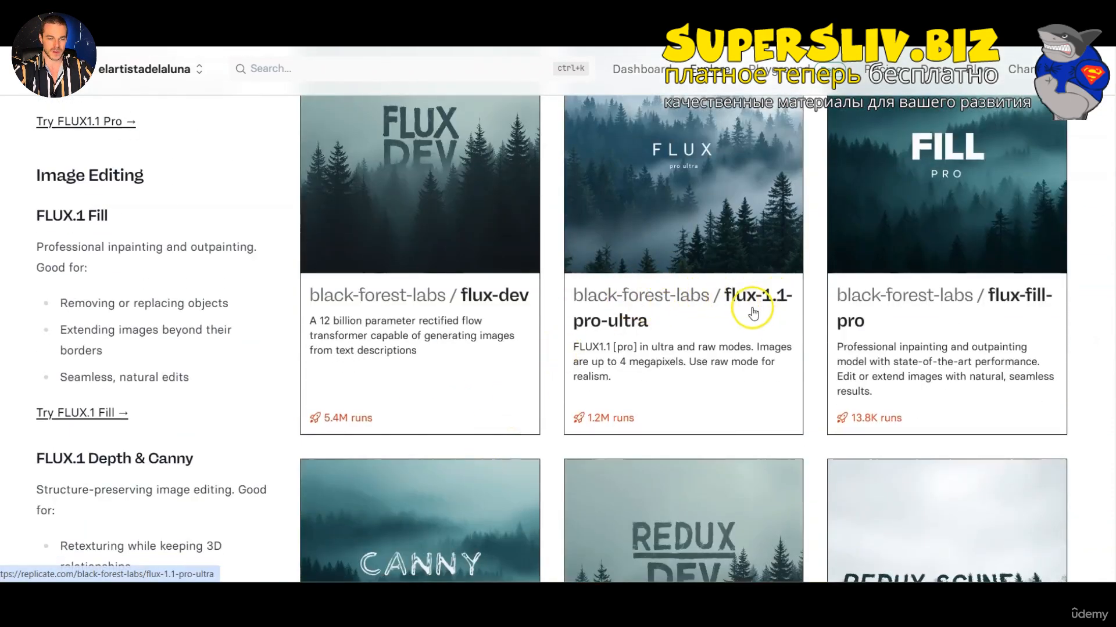
Open the flux-1.1-pro-ultra model, check its Python usage instructions and return to the input form.
click(685, 329)
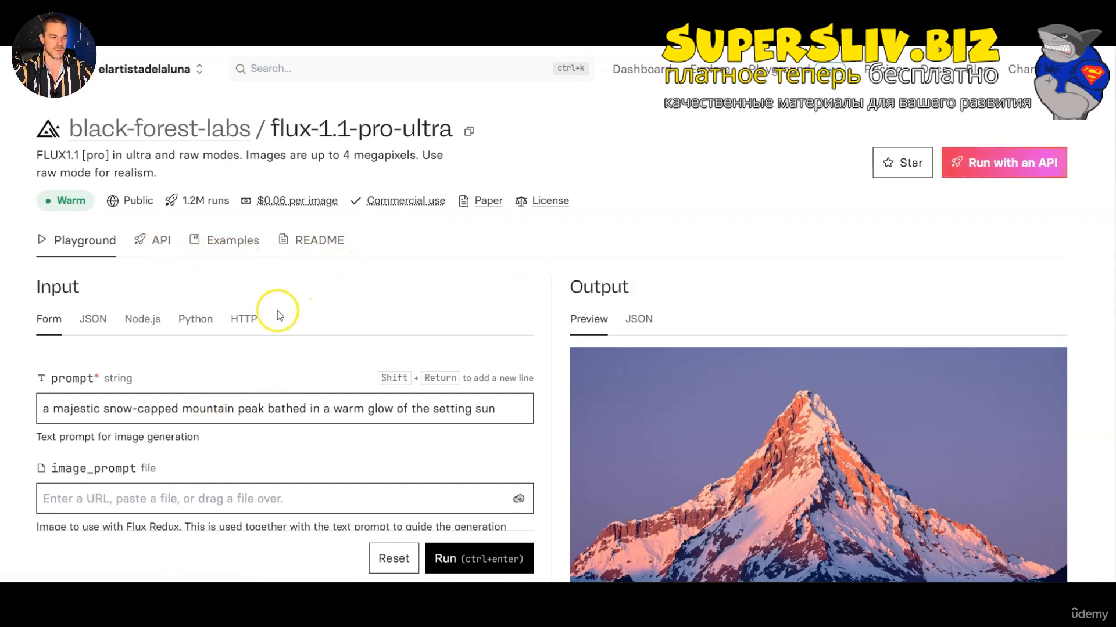
click(194, 339)
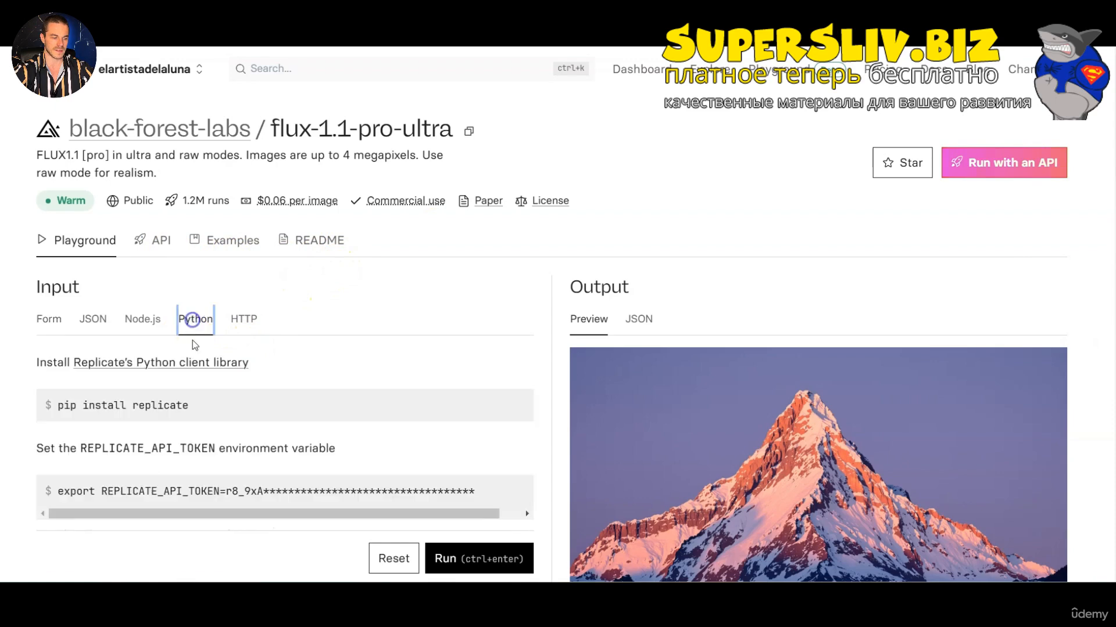
click(62, 320)
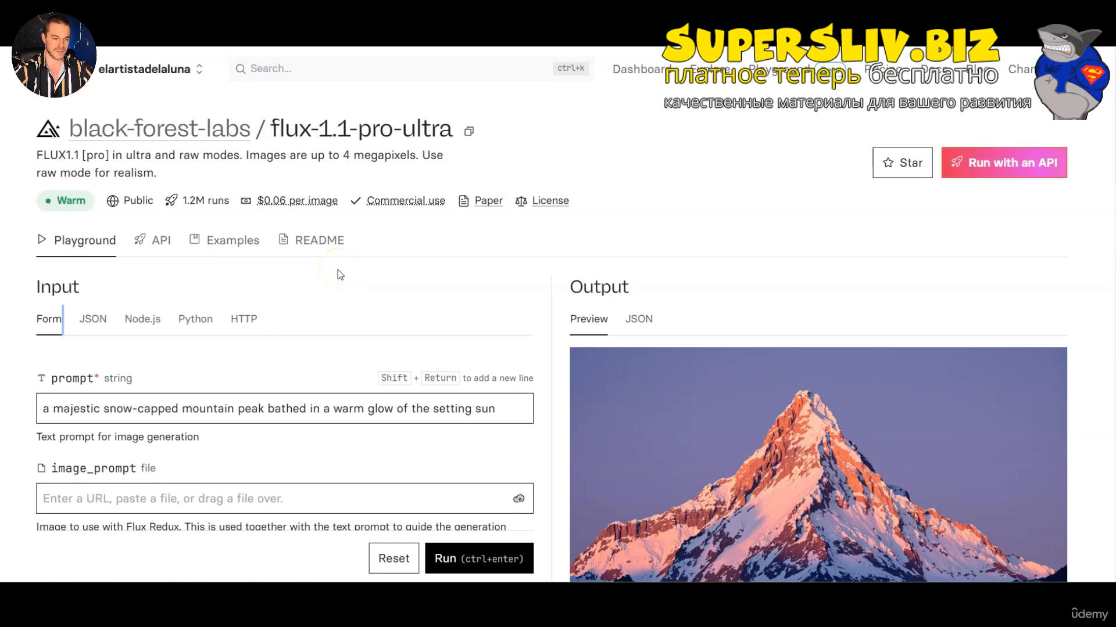
Clear the default mountain peak text from the model's prompt.
scroll(428, 250, down, 2)
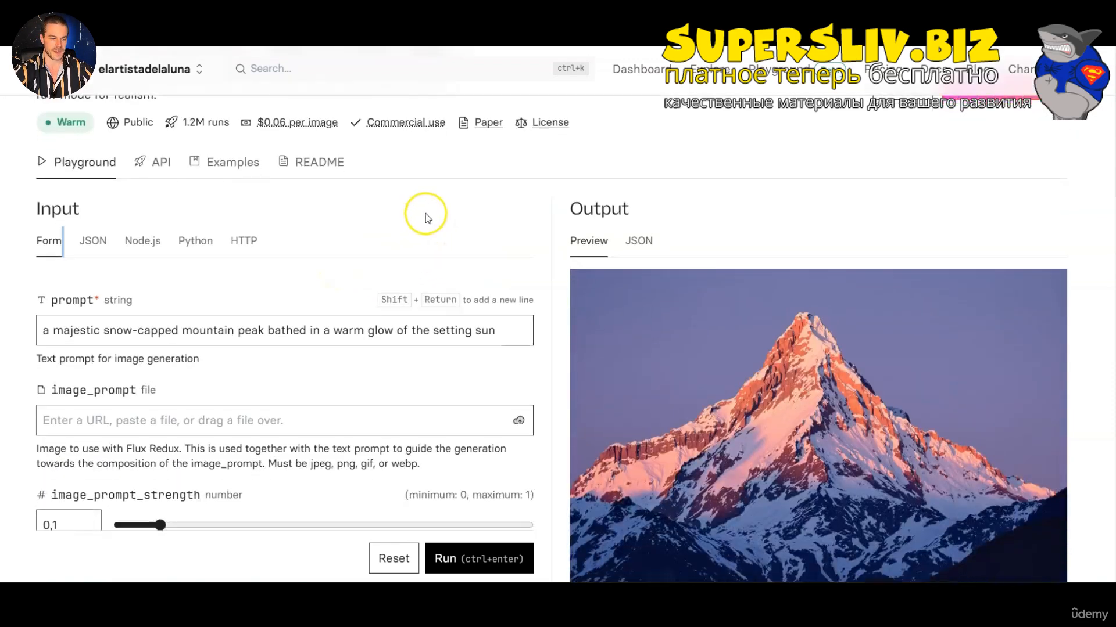
scroll(424, 212, down, 4)
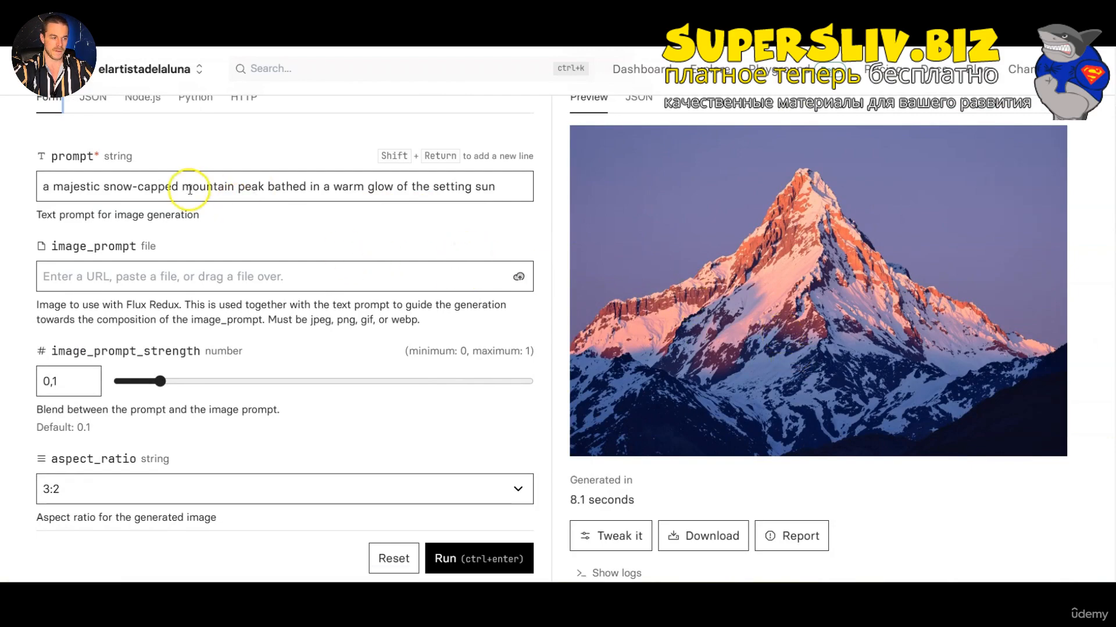
scroll(189, 190, up, 2)
click(494, 259)
key(ctrl+a)
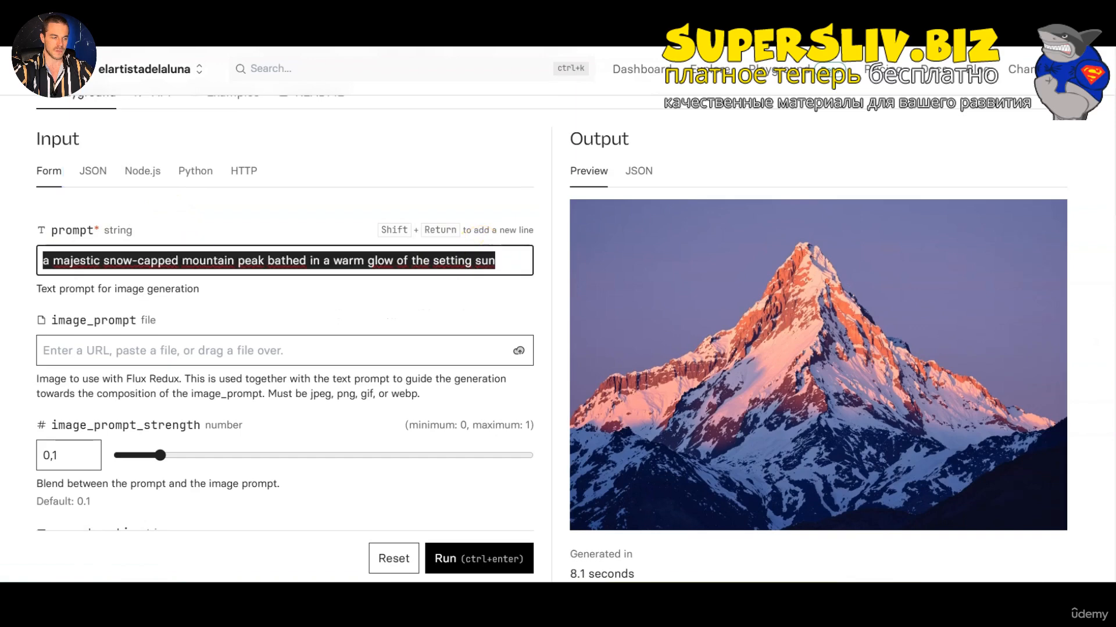
key(BackSpace)
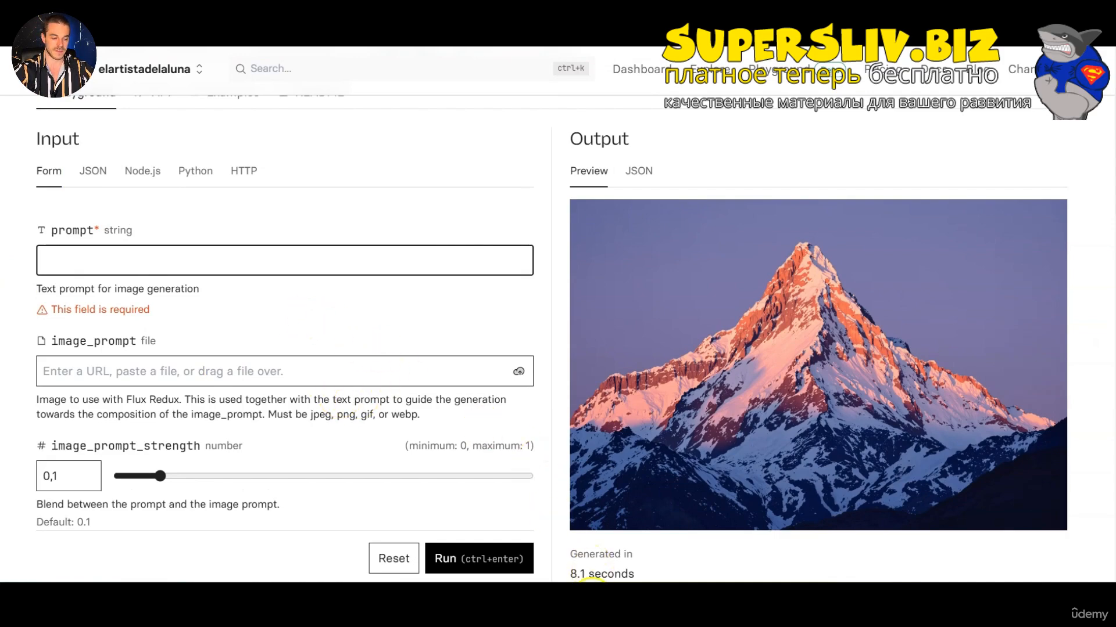
Switch to the prompt document and copy the full Prompt 1 text about the Colombian man in a black leather jacket.
mouse_move(591, 588)
click(590, 523)
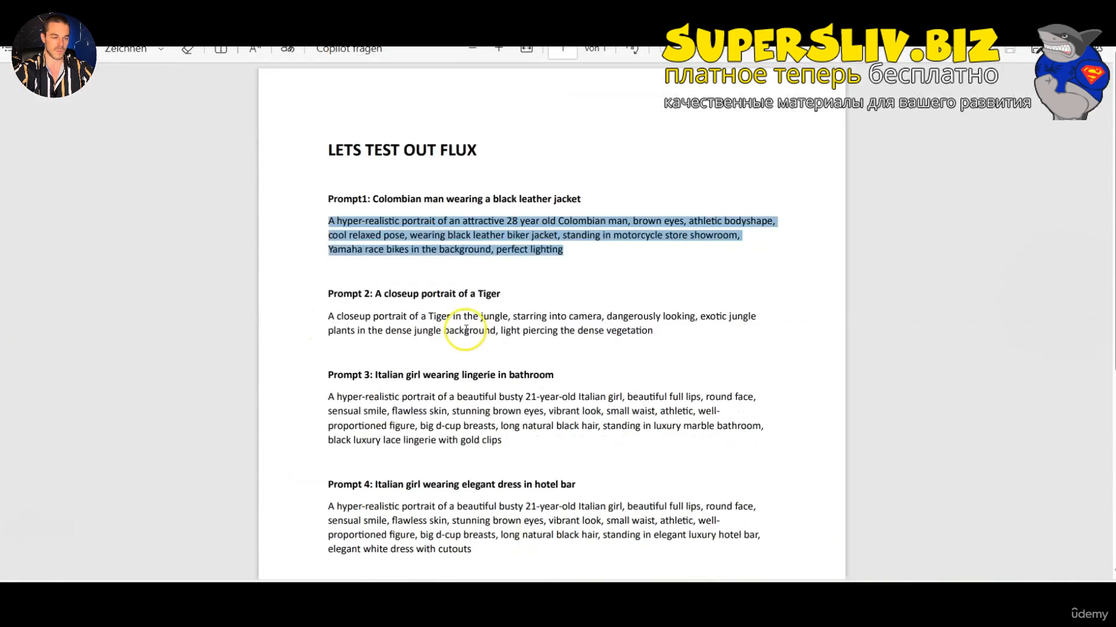
click(323, 217)
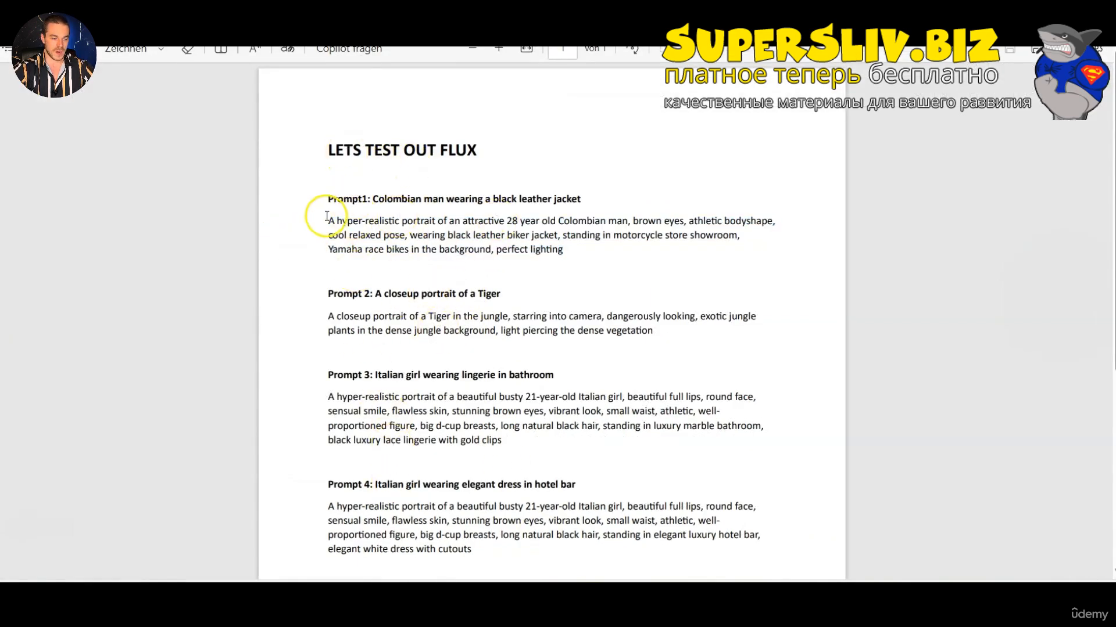
drag(326, 216, 566, 250)
key(ctrl+c)
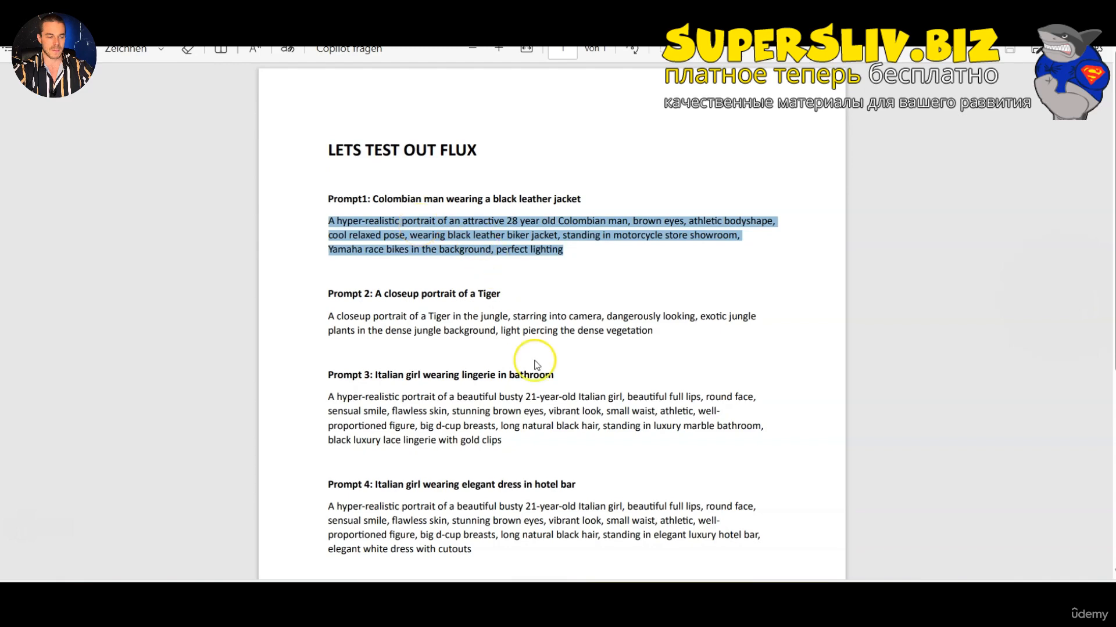
Return to the Replicate model page and paste the copied Colombian man portrait text as the prompt.
key(alt+Tab)
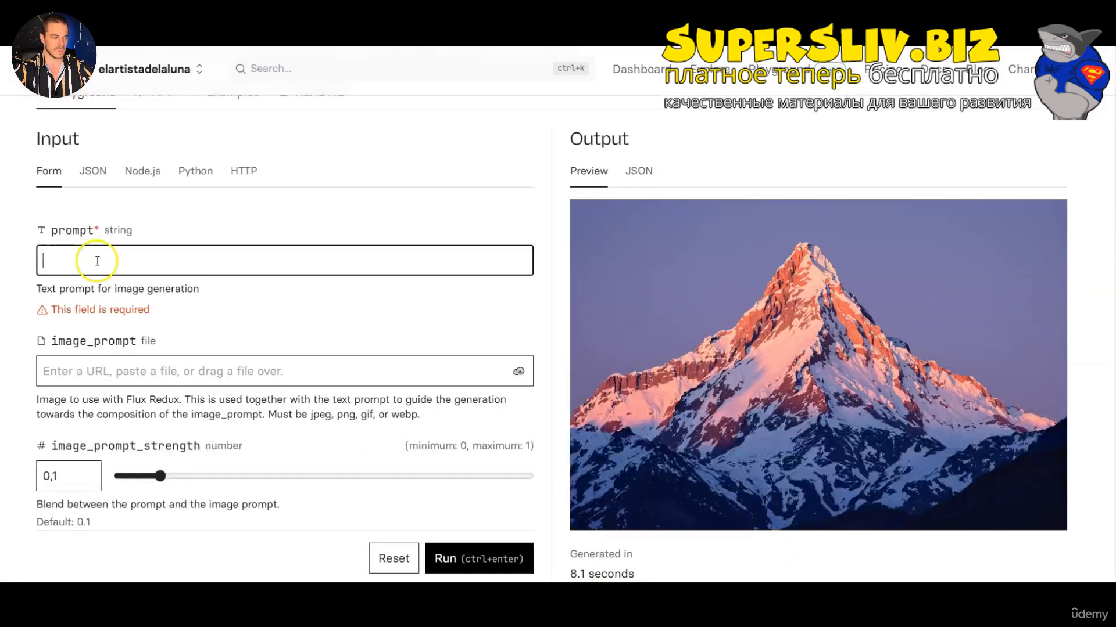
click(96, 260)
key(ctrl+v)
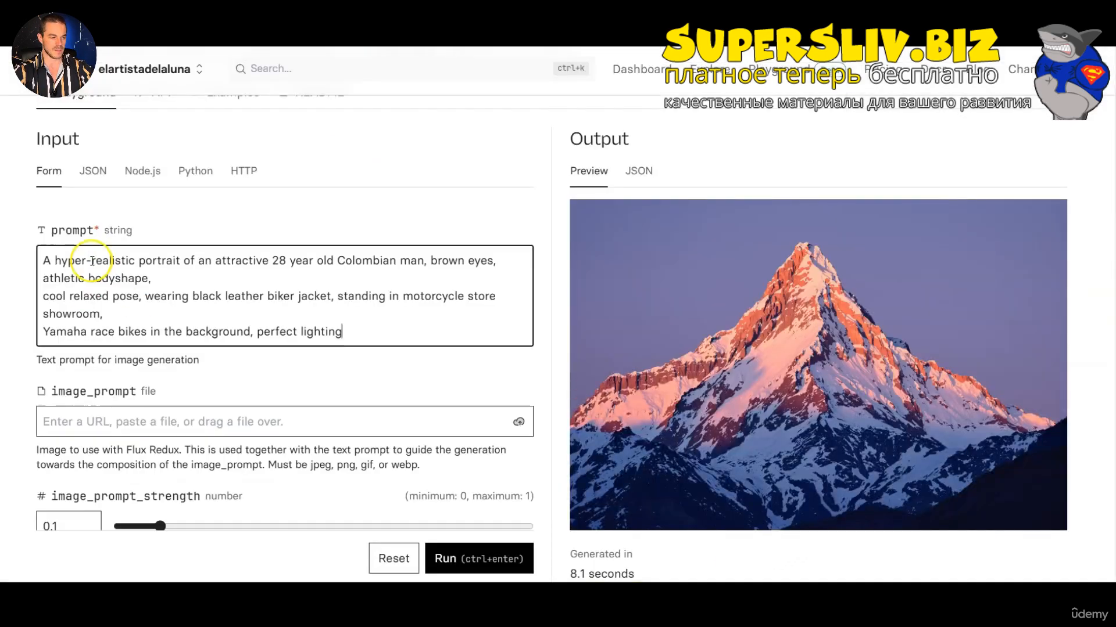
scroll(347, 318, down, 2)
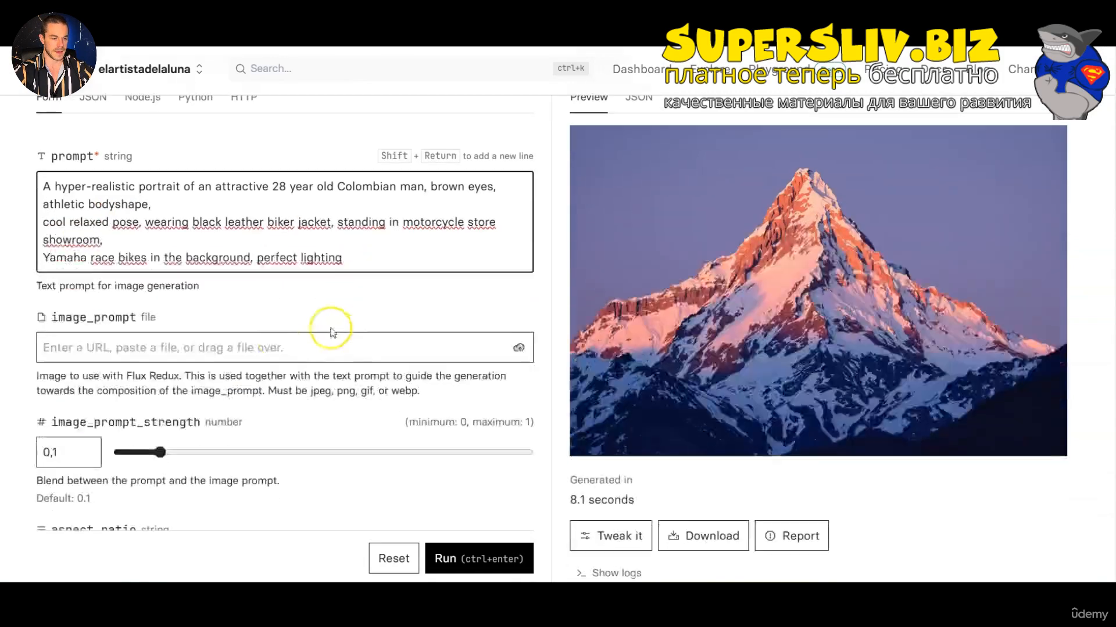
click(244, 315)
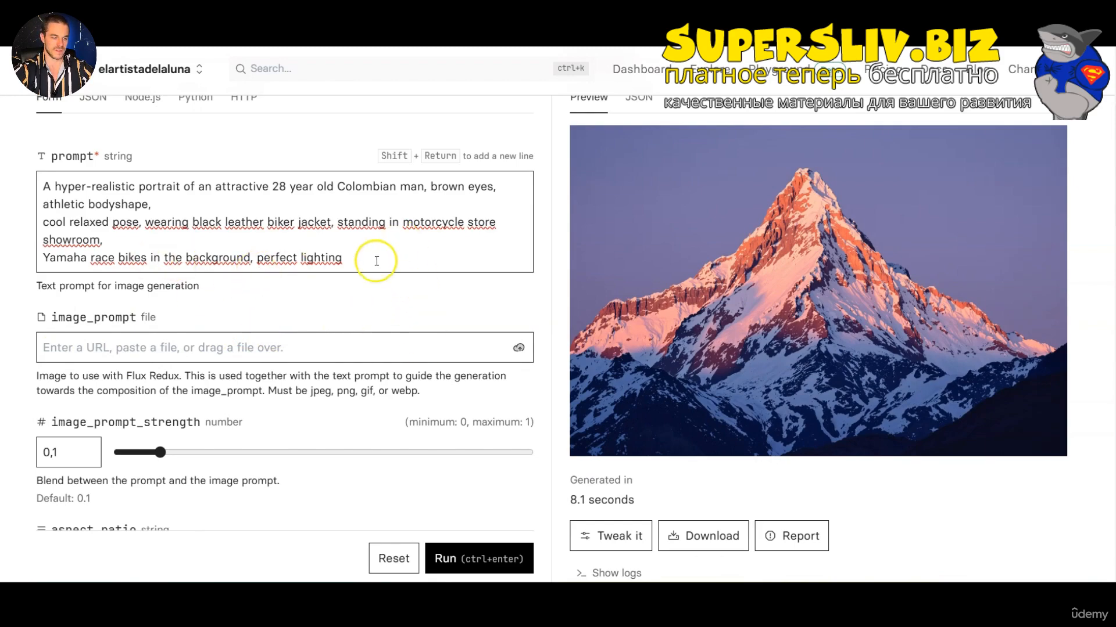
Set the aspect_ratio of the generated image to 2:3.
scroll(370, 251, down, 3)
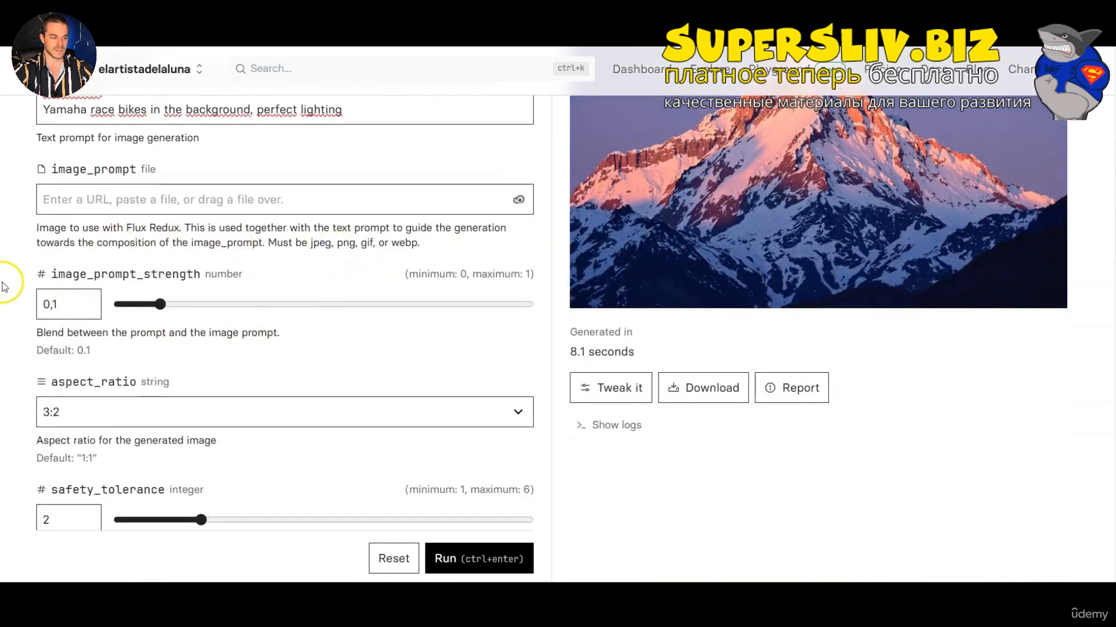
scroll(391, 333, down, 2)
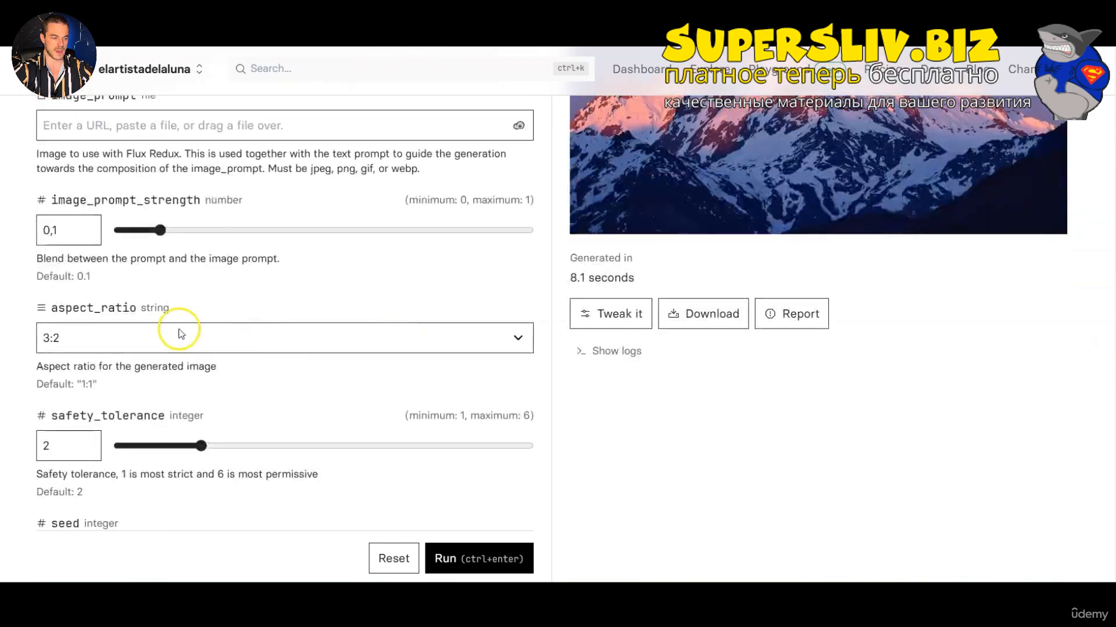
click(174, 335)
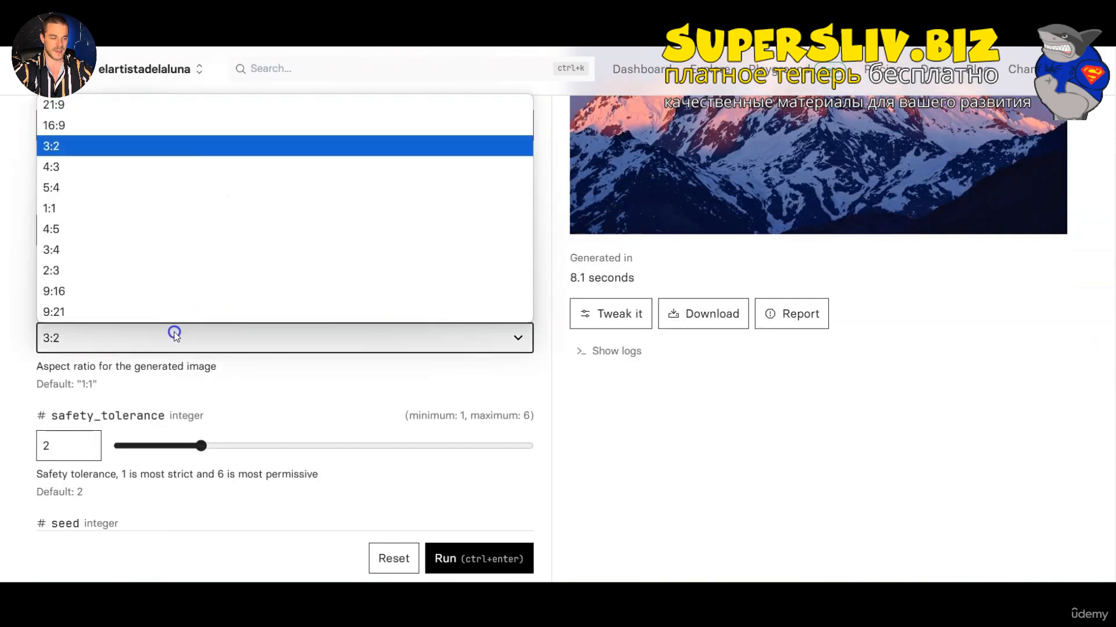
click(95, 270)
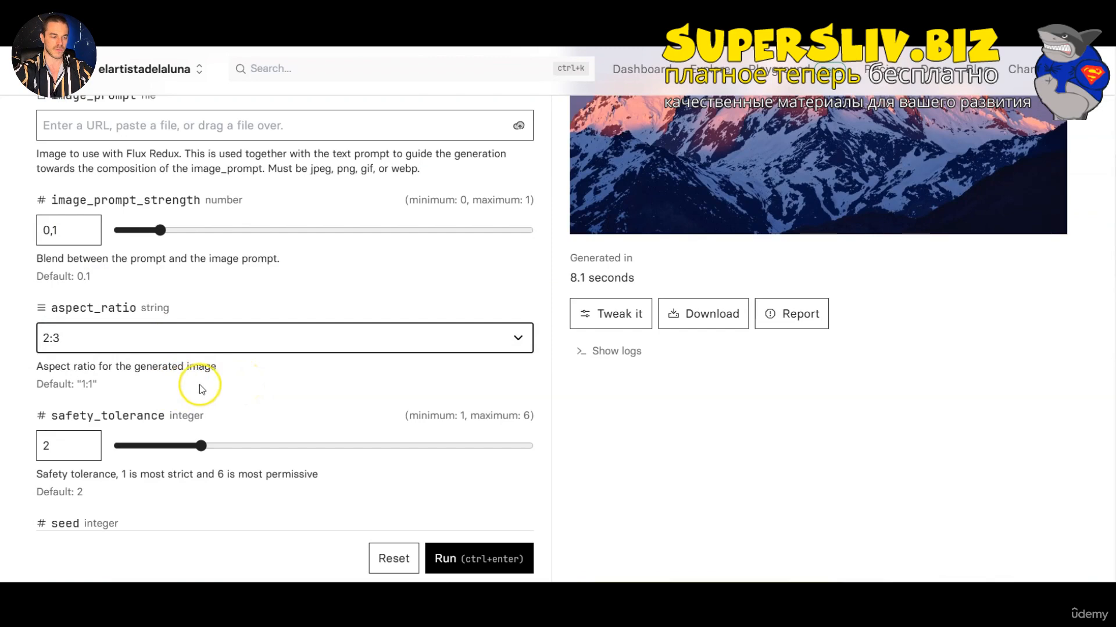
Set the safety_tolerance to 6, the most permissive level.
scroll(247, 302, down, 3)
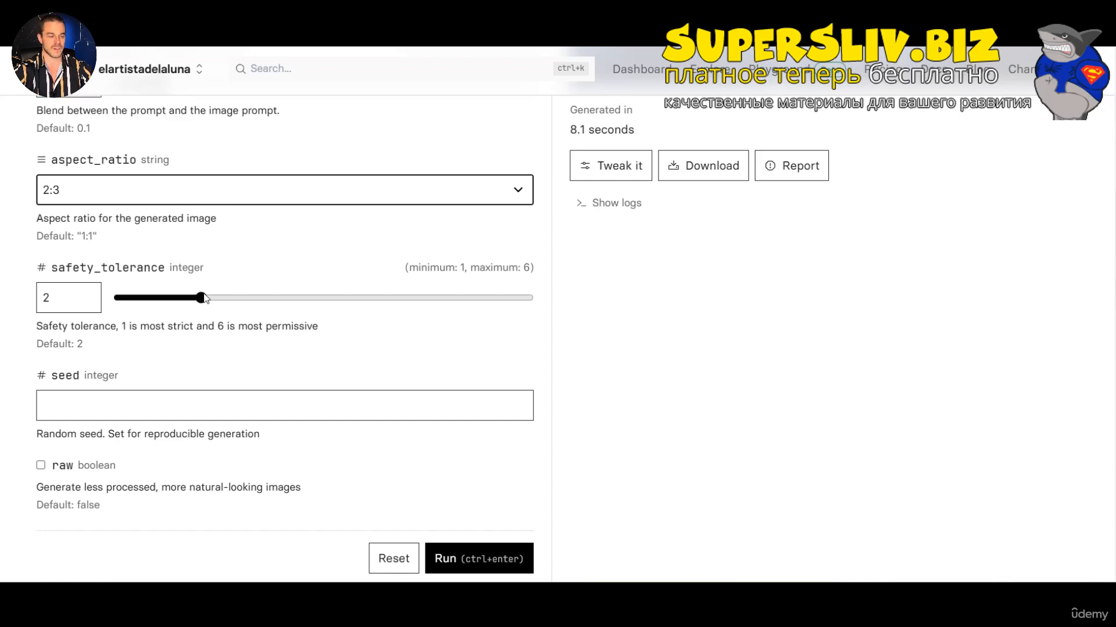
drag(205, 299, 557, 309)
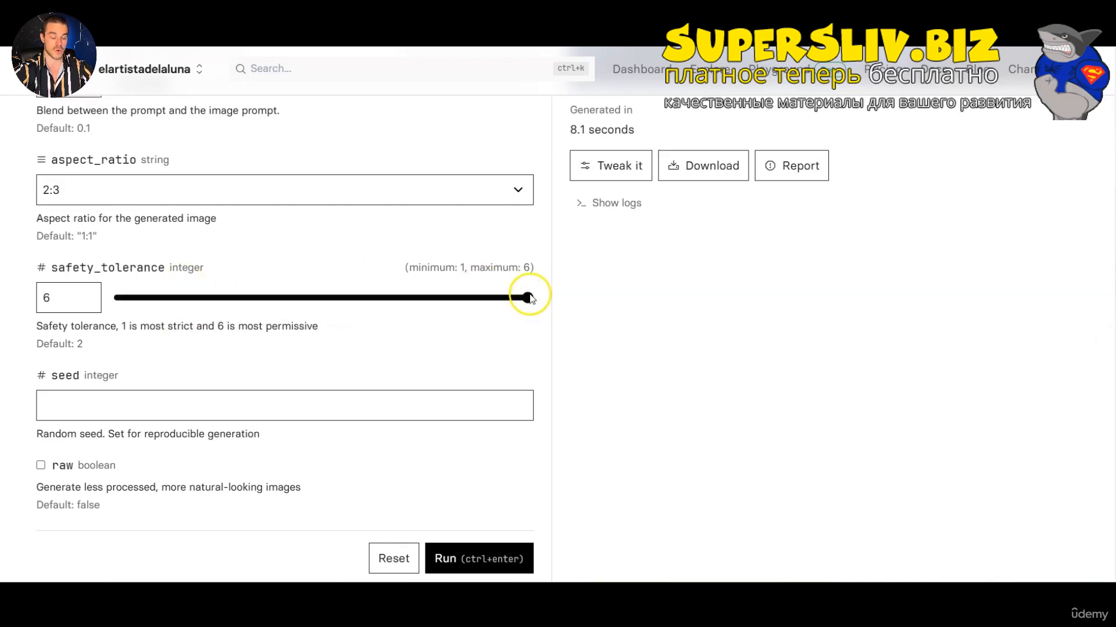
drag(531, 294, 183, 328)
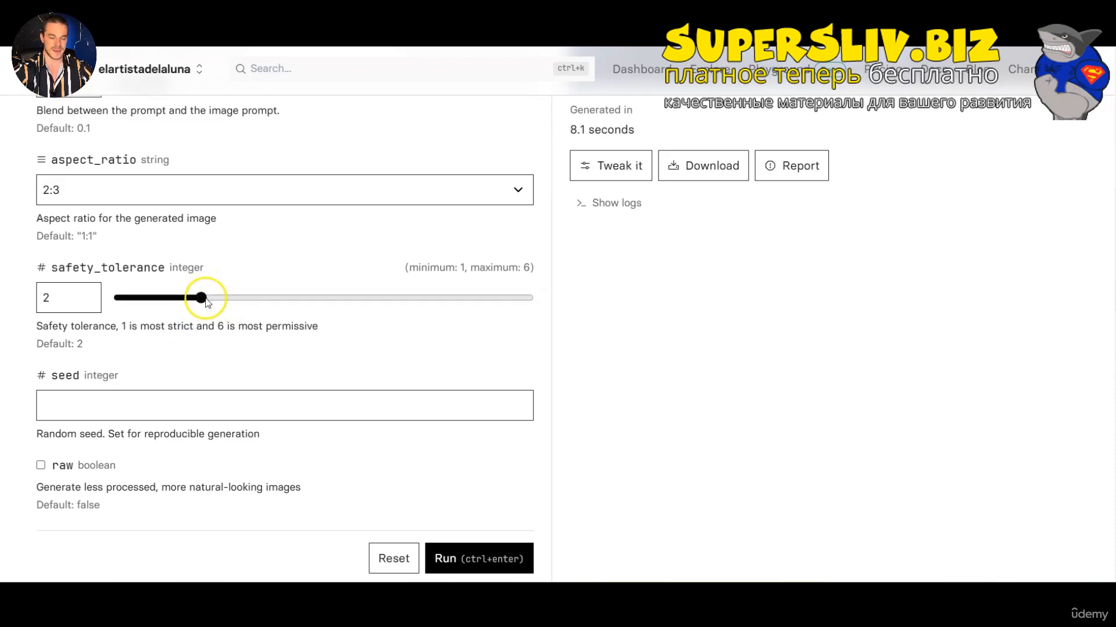
click(203, 299)
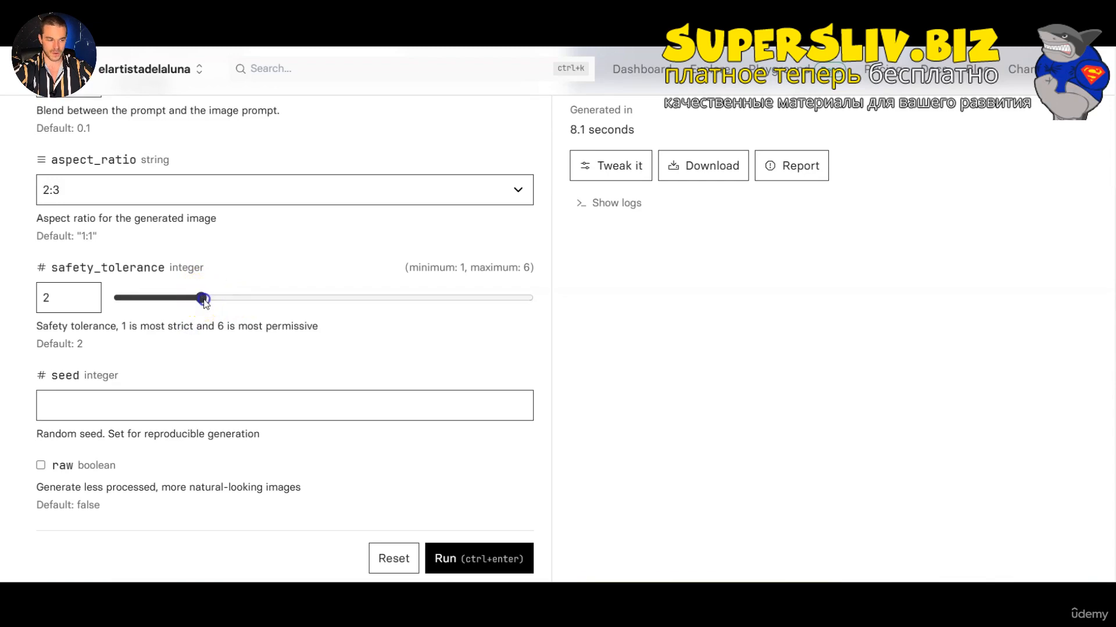
drag(203, 299, 562, 314)
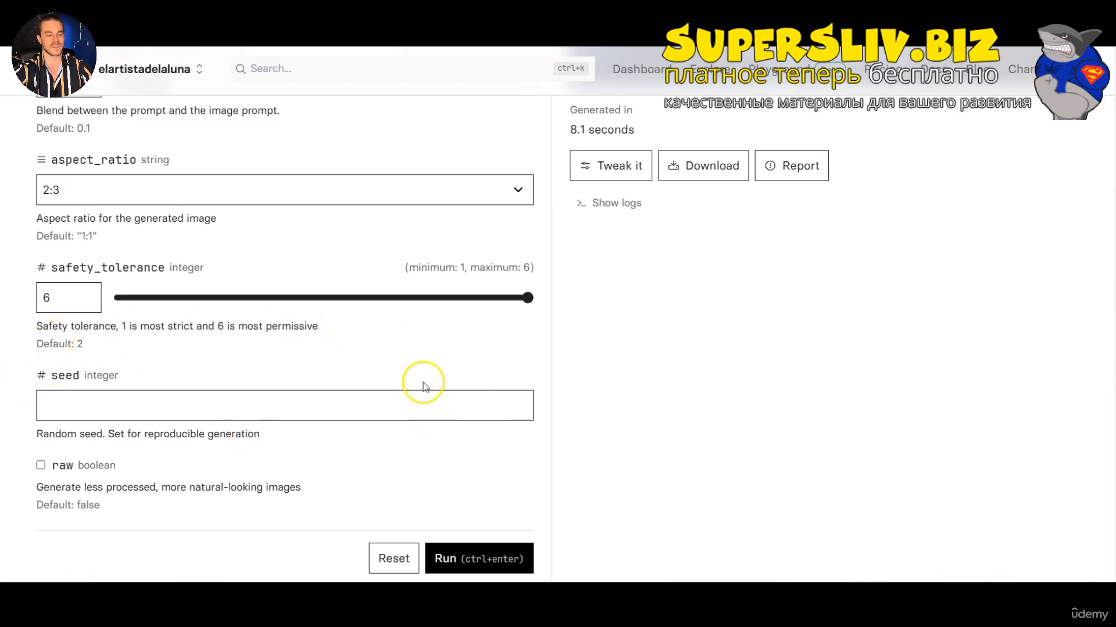
Enable the raw option for more natural-looking images and keep jpg as the output format.
scroll(433, 377, down, 2)
scroll(175, 302, up, 1)
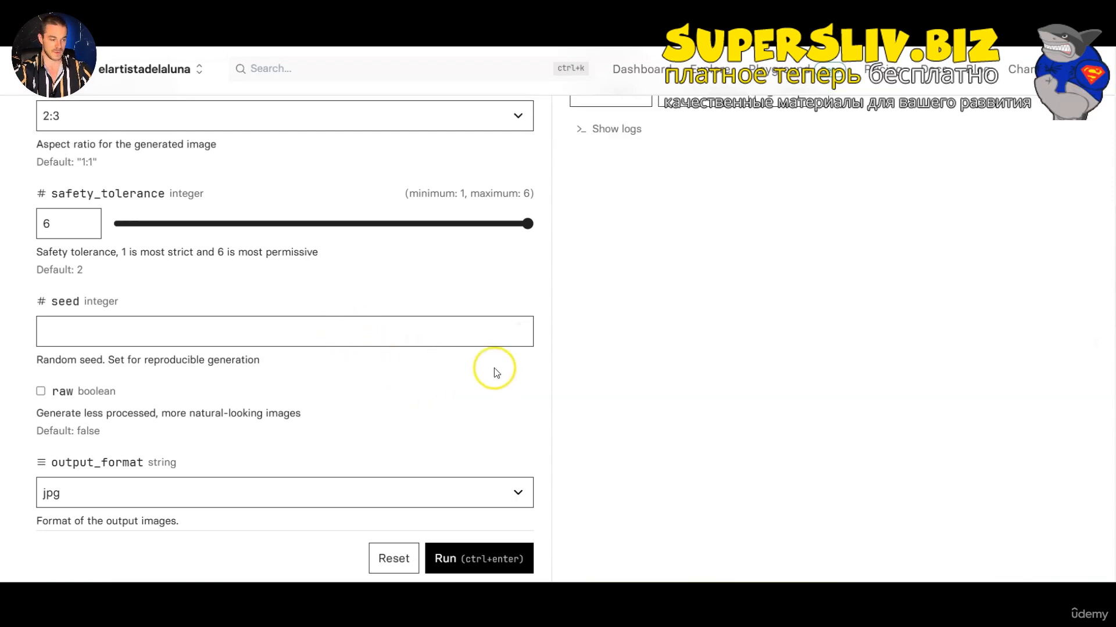
scroll(308, 362, down, 2)
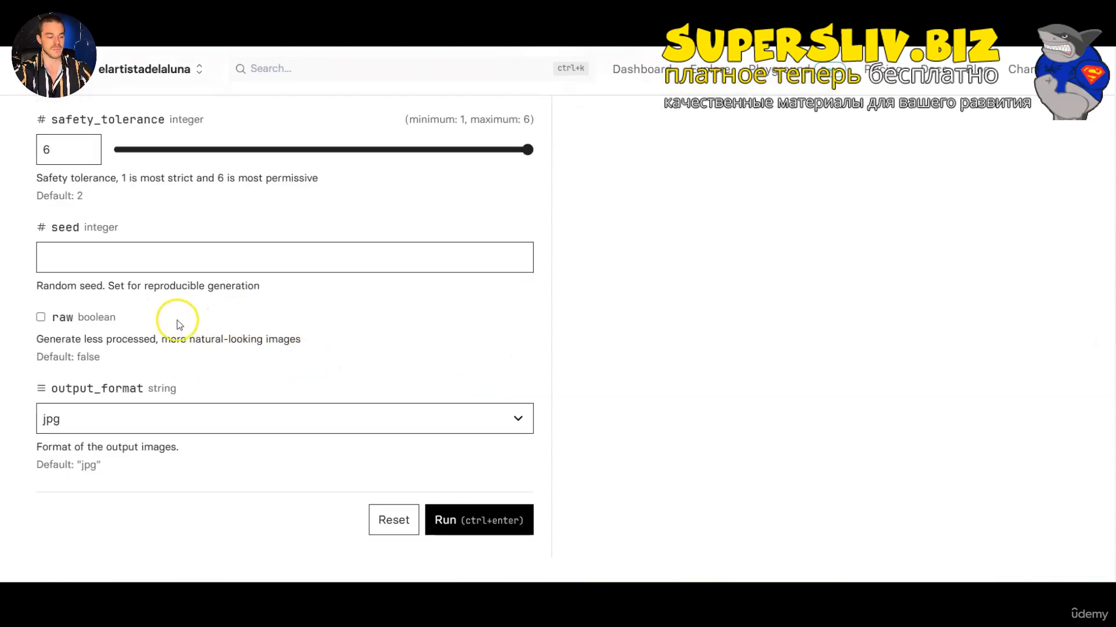
click(41, 318)
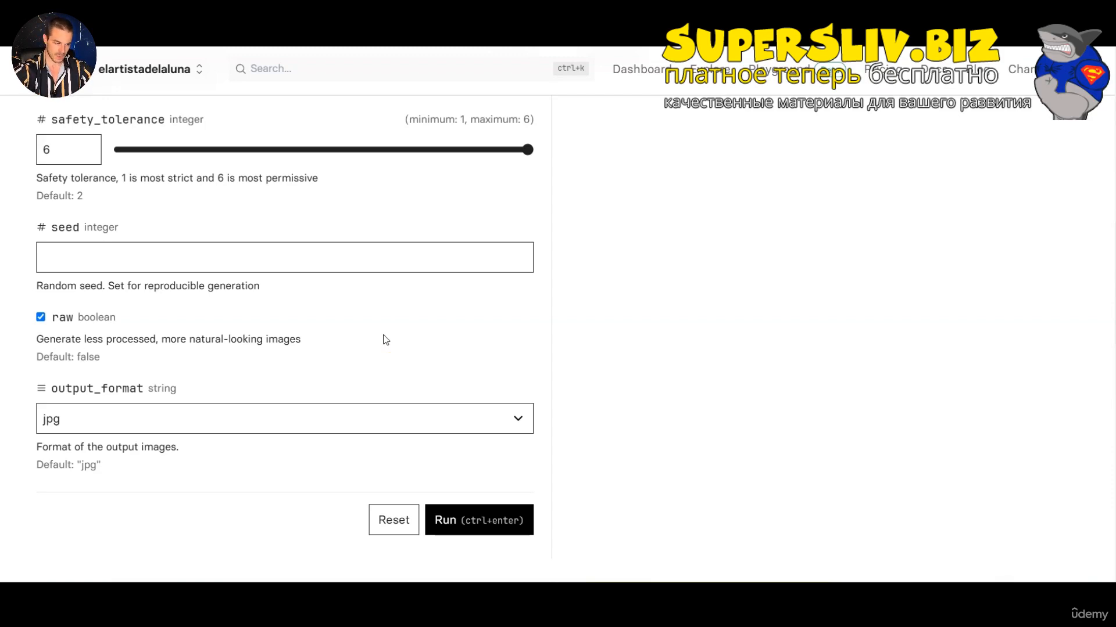
click(518, 416)
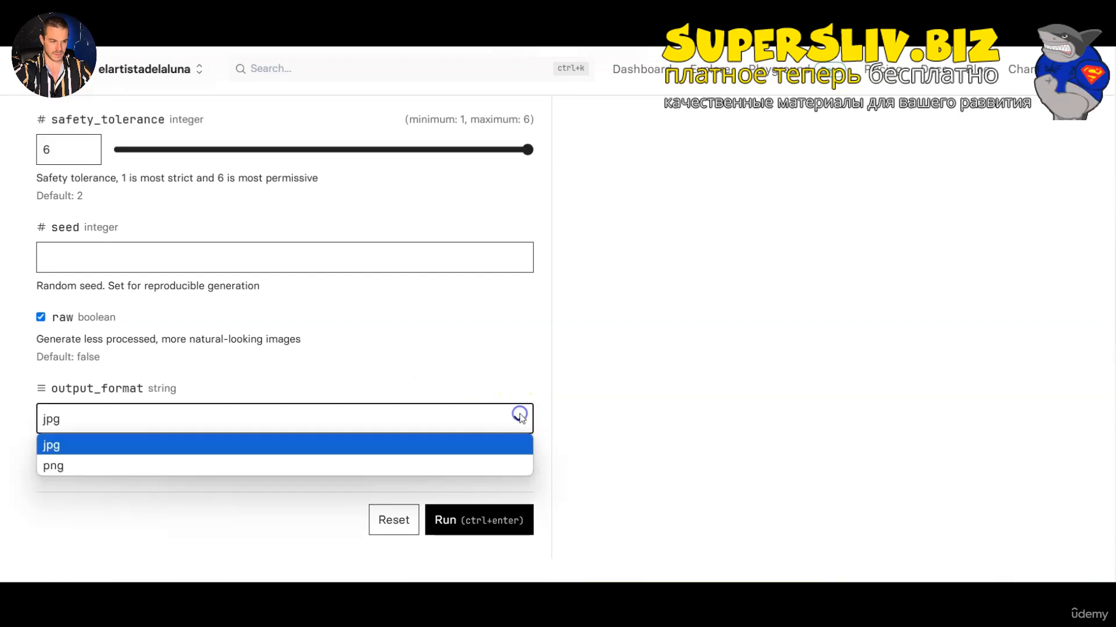
click(204, 448)
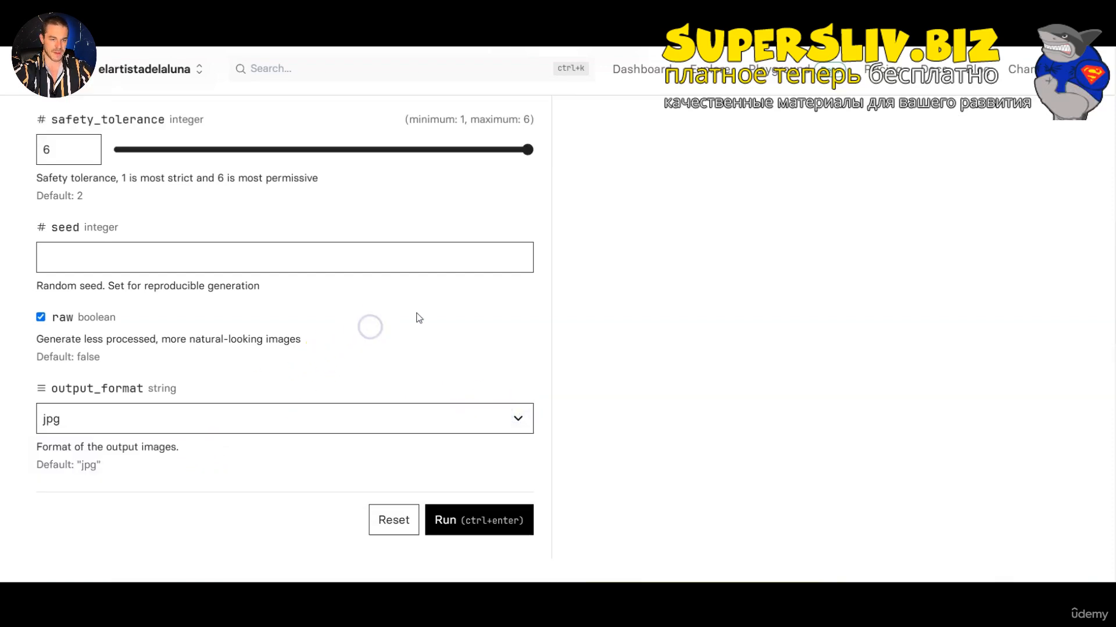
Examine the model's examples, per-image pricing and Readme below the input form, and return to the input settings.
scroll(419, 341, down, 3)
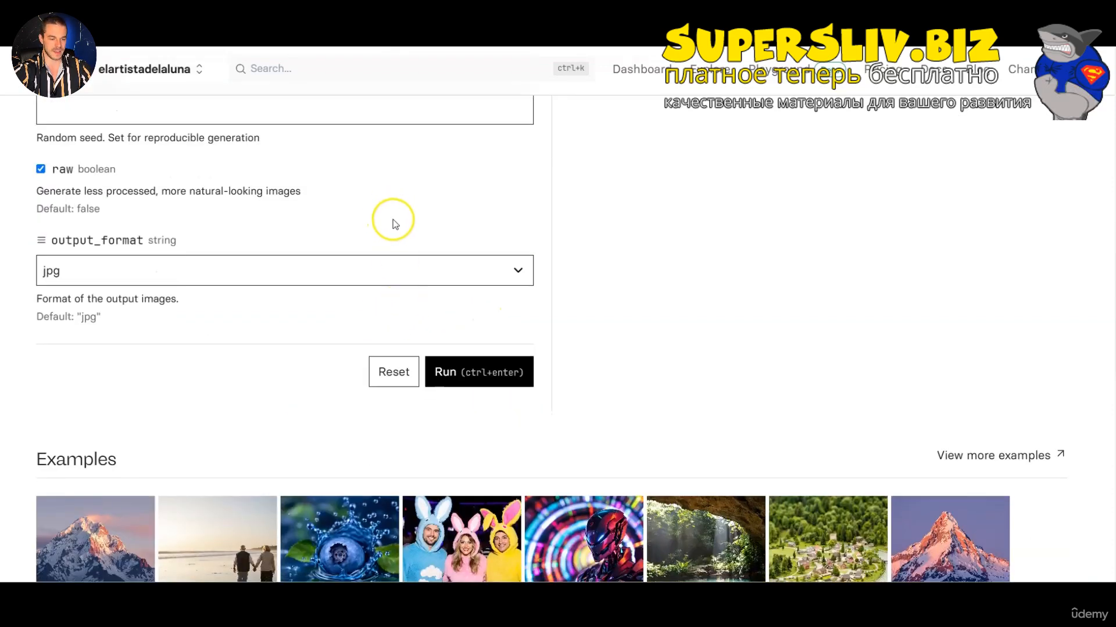
scroll(391, 219, down, 7)
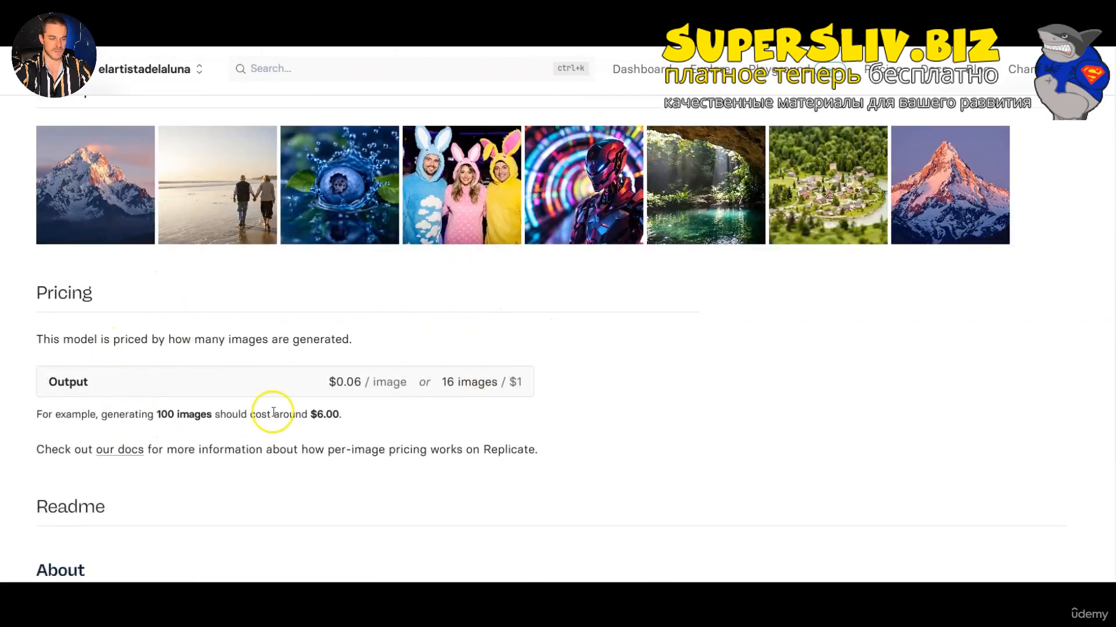
scroll(1109, 401, down, 3)
scroll(1105, 391, up, 4)
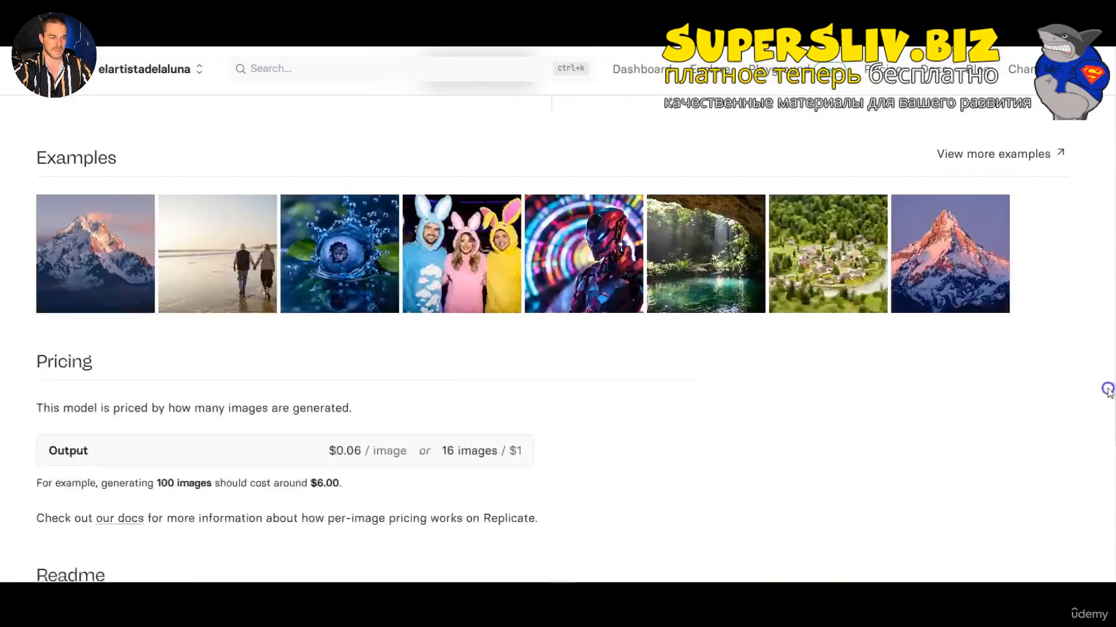
scroll(1105, 424, down, 8)
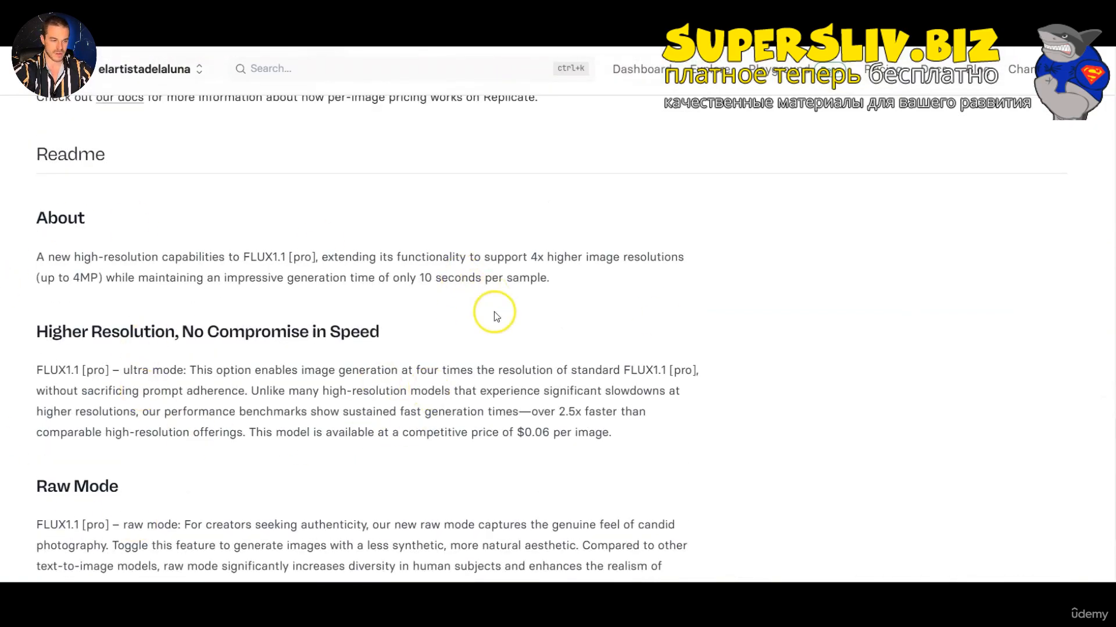
scroll(496, 314, up, 10)
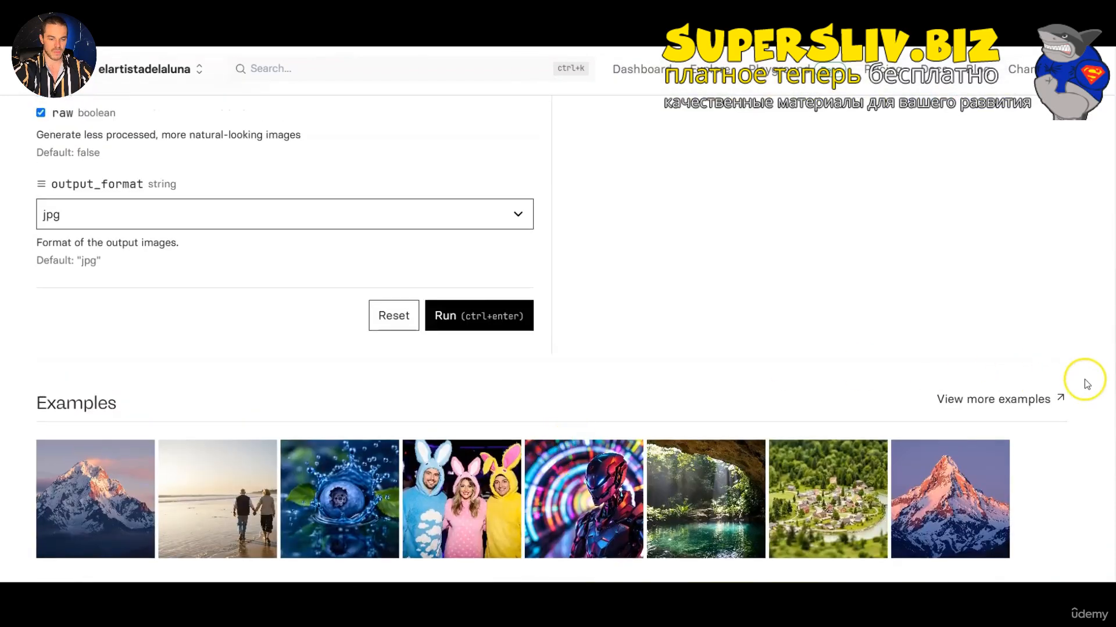
scroll(1086, 382, up, 5)
scroll(285, 314, down, 1)
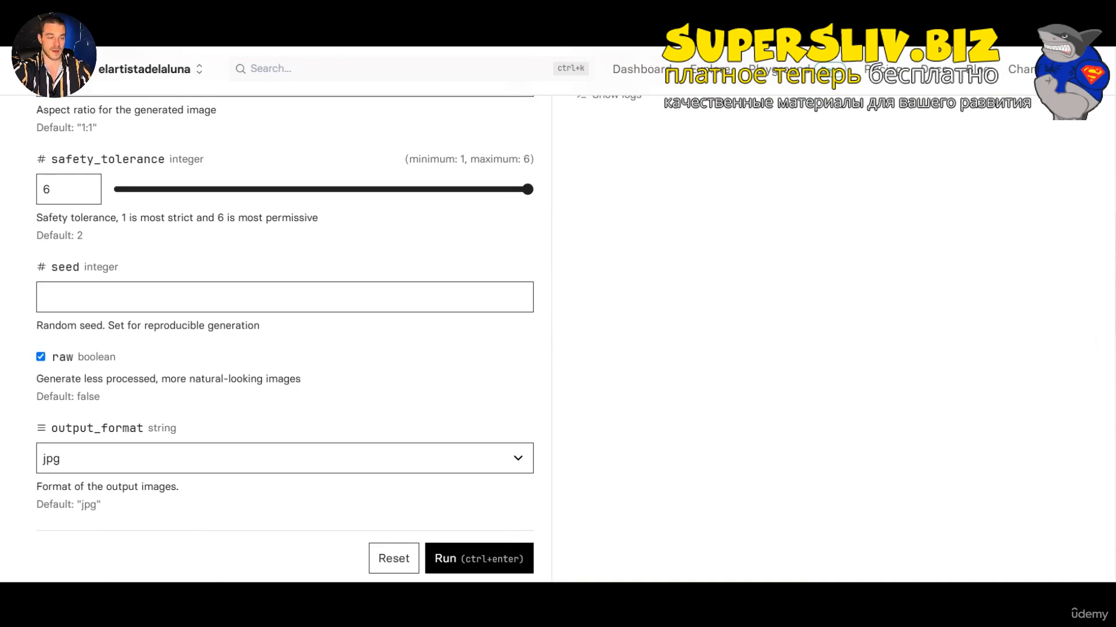
Run the model to generate the Colombian man portrait and open the resulting image at full size.
scroll(285, 314, down, 1)
click(490, 563)
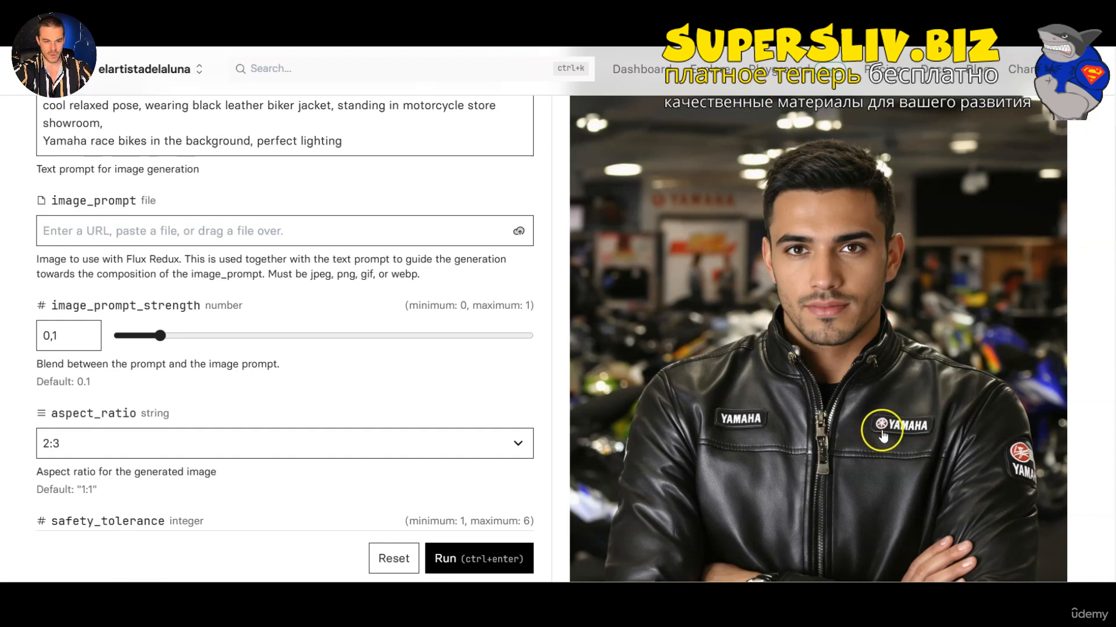
scroll(936, 423, down, 4)
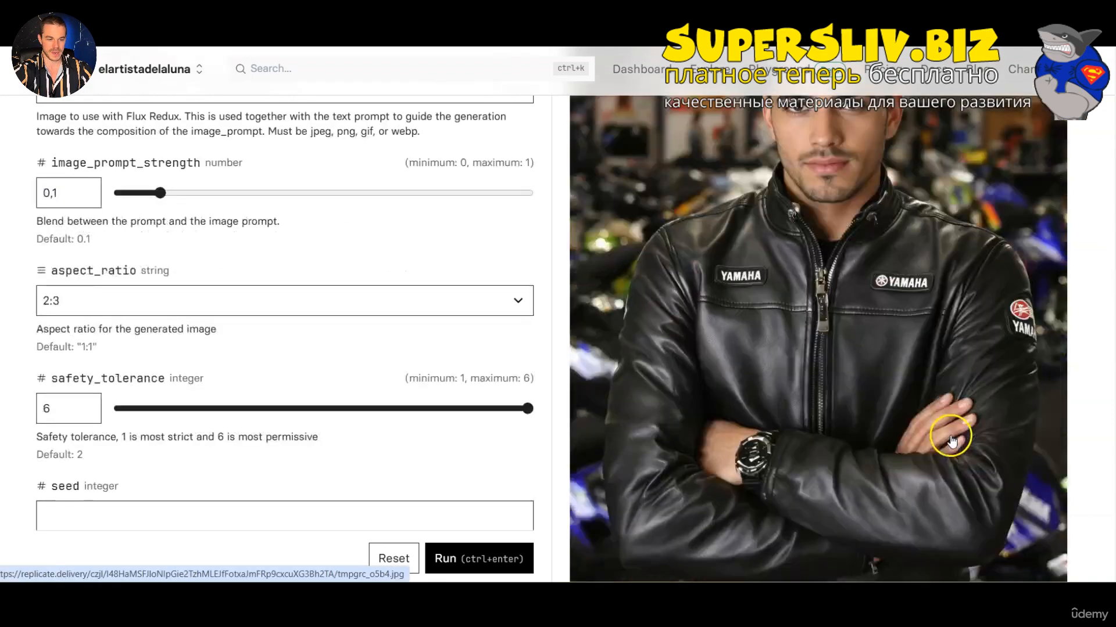
scroll(945, 423, up, 3)
click(946, 419)
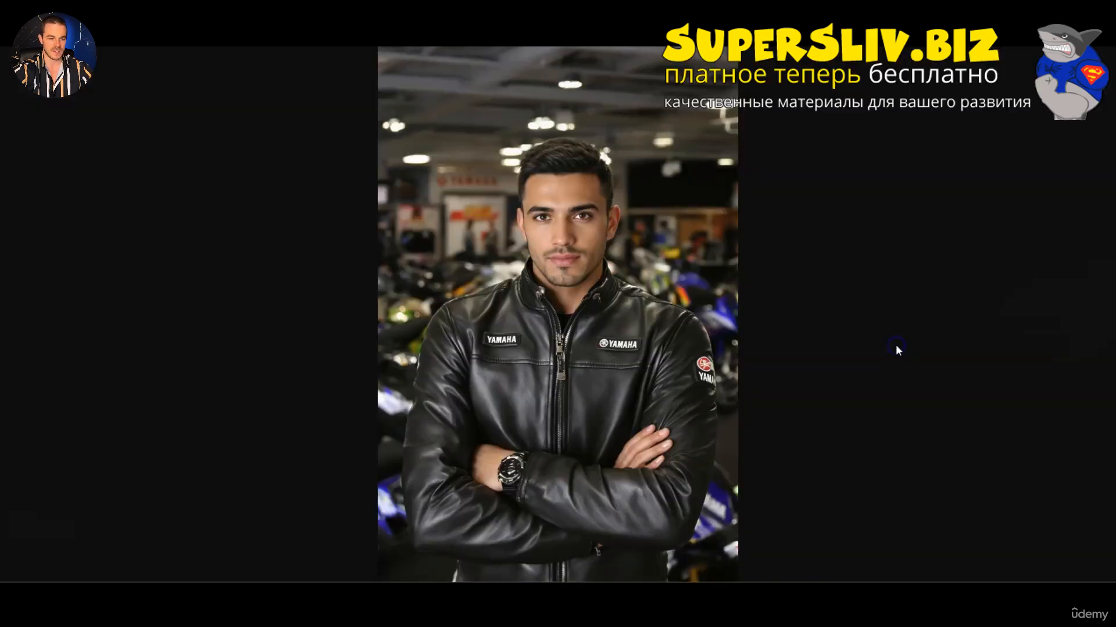
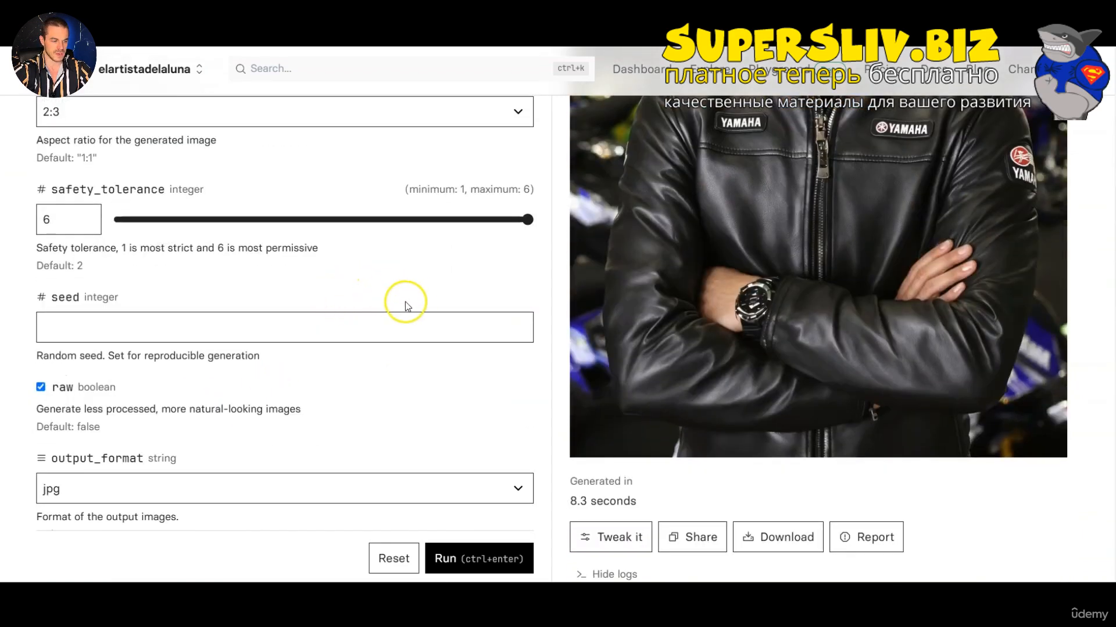
Run the model on the Tiger in the jungle prompt to generate the closeup portrait.
scroll(409, 302, down, 1)
click(487, 514)
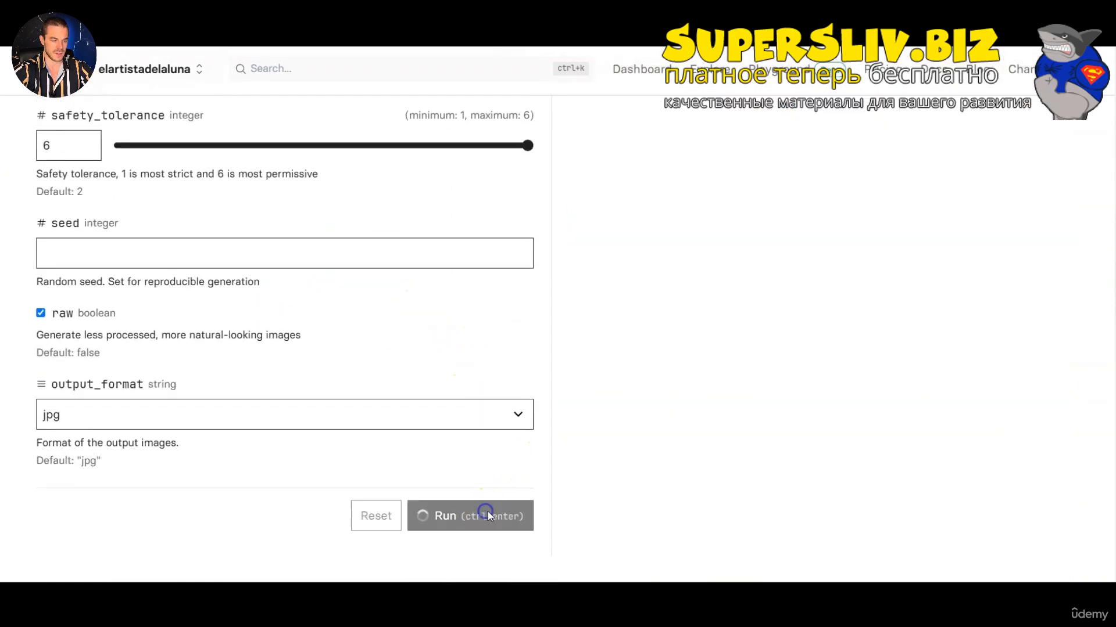
scroll(996, 403, up, 8)
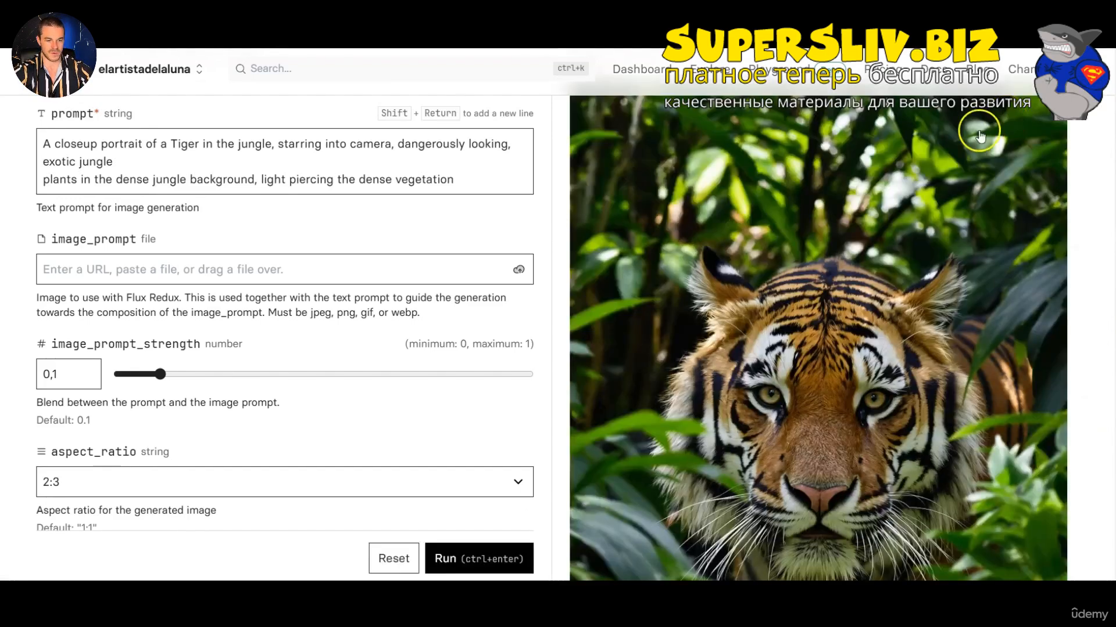
Open the generated tiger image on its own and zoom in on the tiger's face to inspect the details.
scroll(860, 192, down, 3)
click(857, 207)
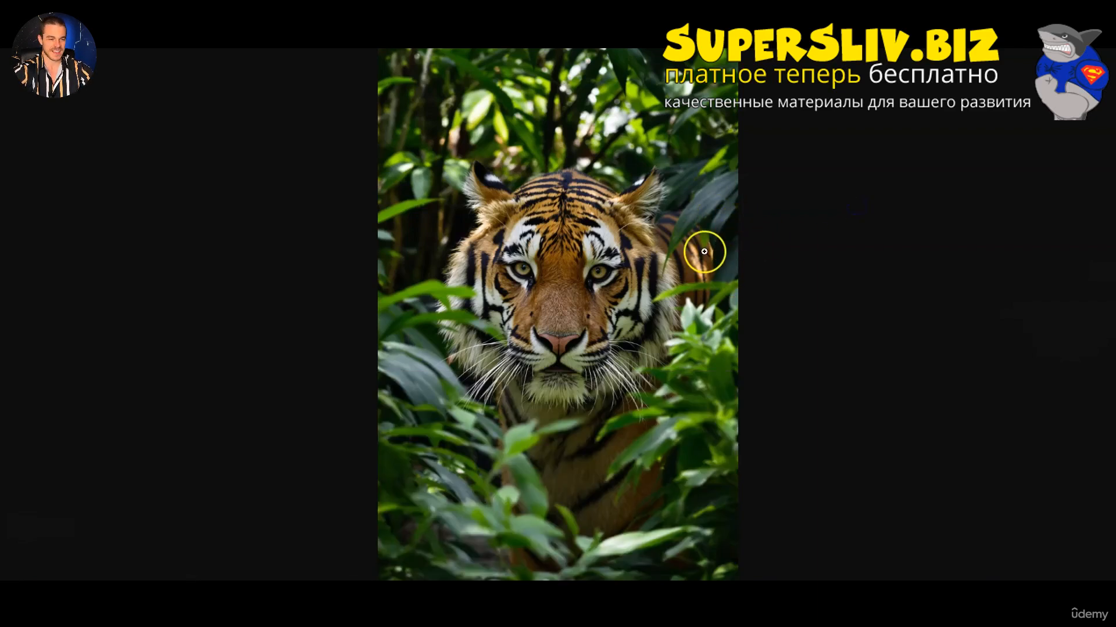
click(617, 299)
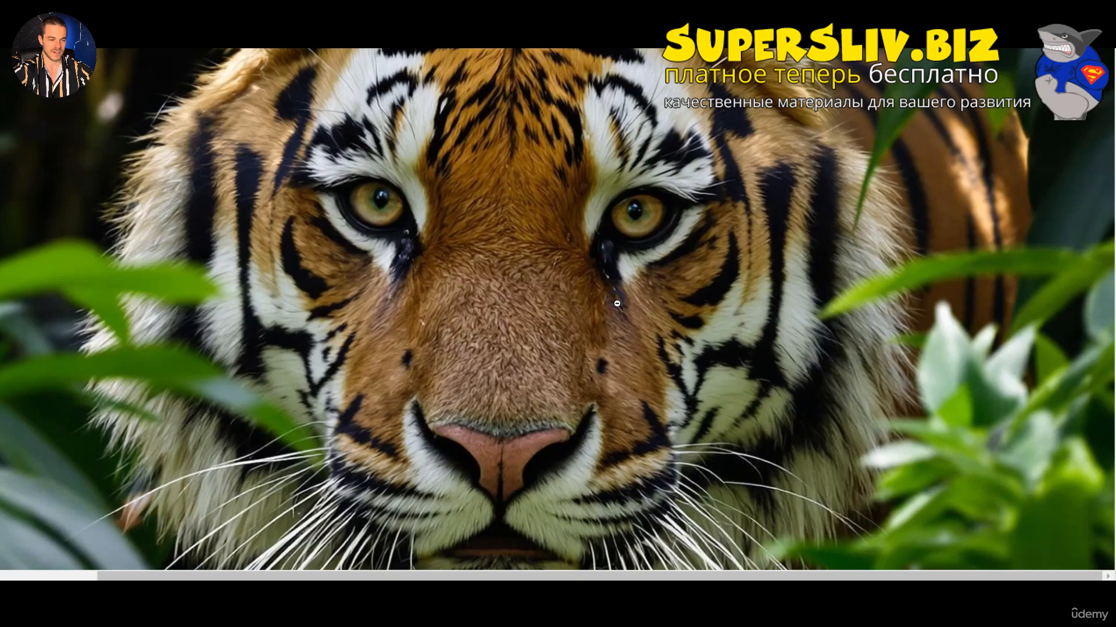
Inspect the enlarged tiger image from whiskers to ears, and return it to the full view.
scroll(682, 334, down, 4)
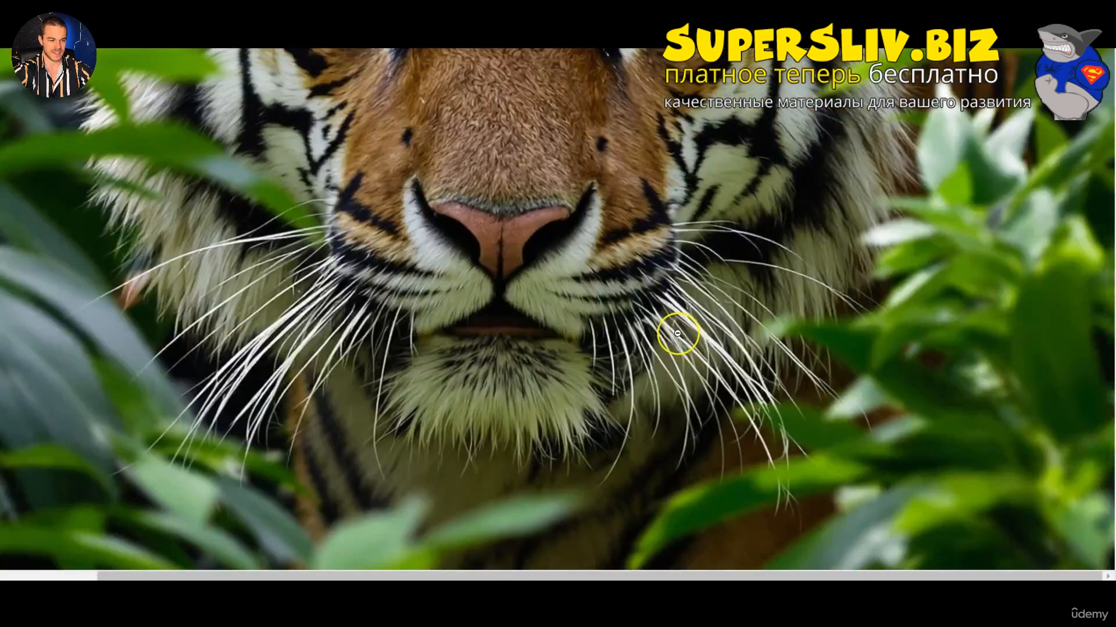
scroll(677, 333, up, 8)
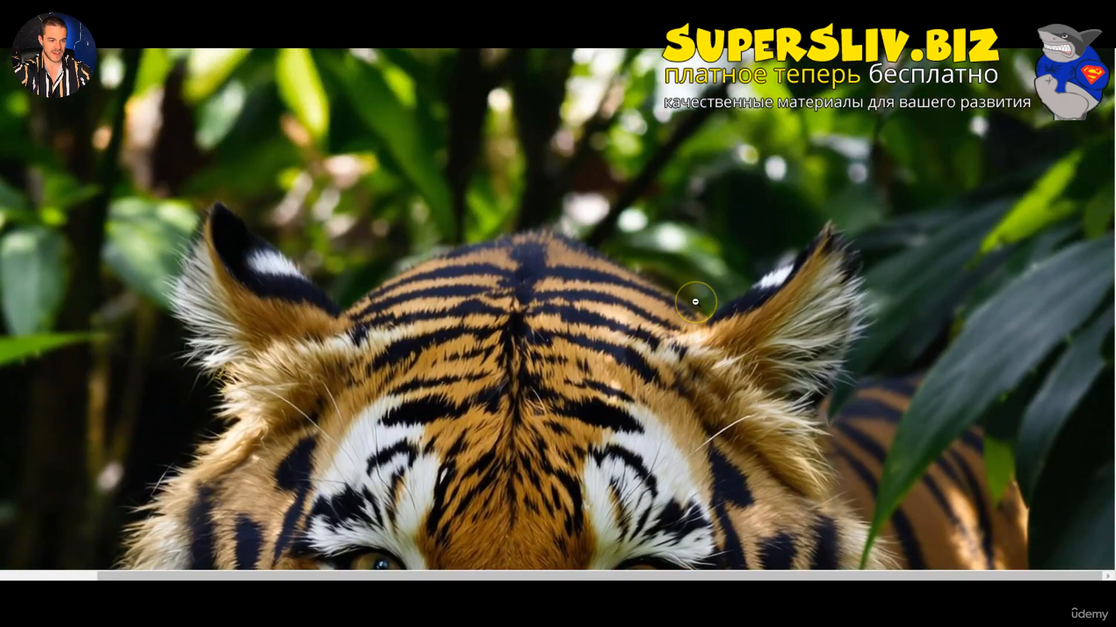
scroll(695, 302, down, 3)
click(656, 314)
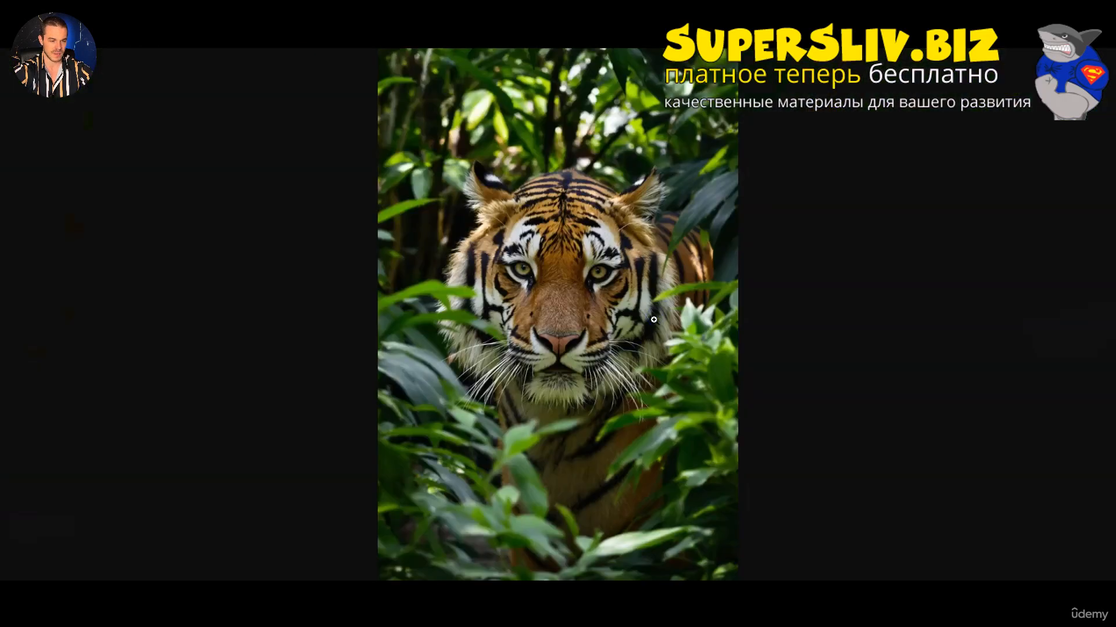
click(634, 384)
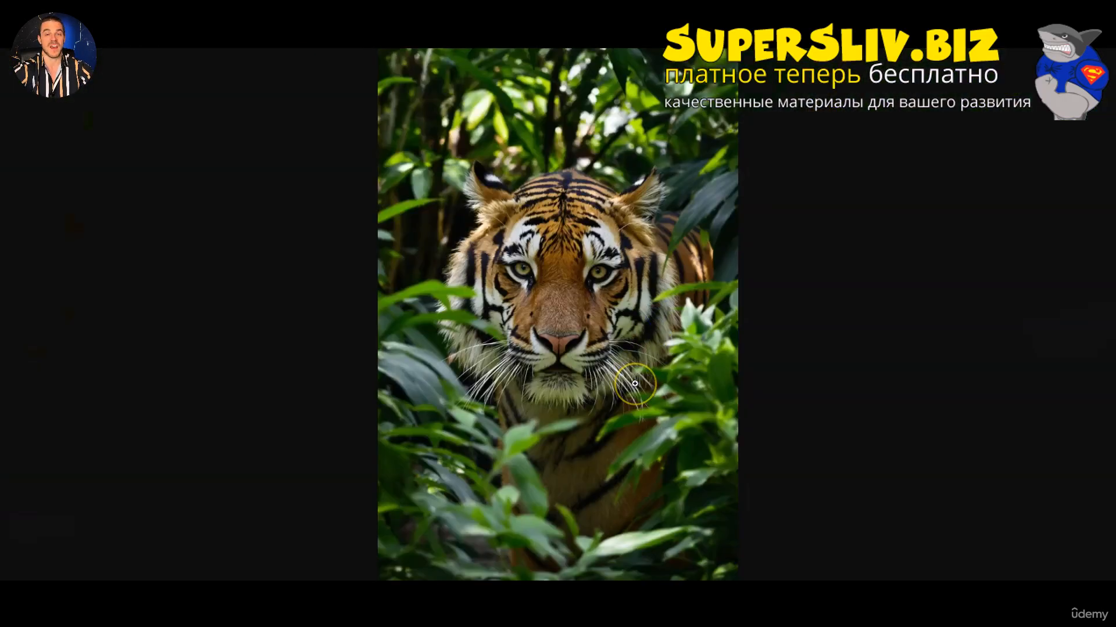
click(629, 379)
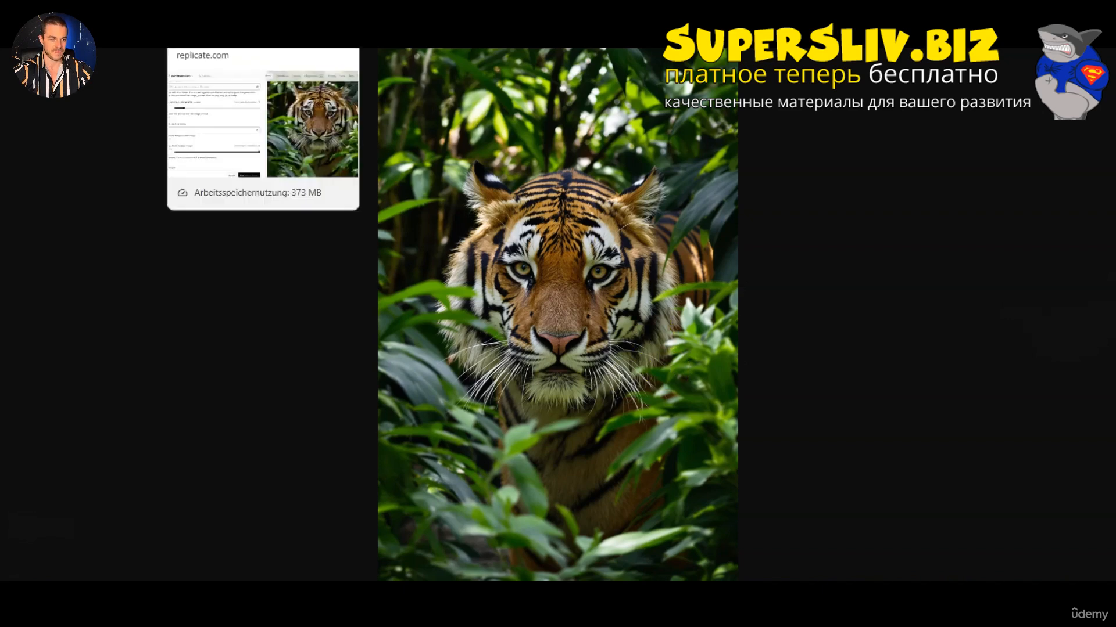
Switch to the Example Prompts FLUX.pdf document and copy the full text of Prompt 3, the Italian girl in the bathroom.
click(233, 20)
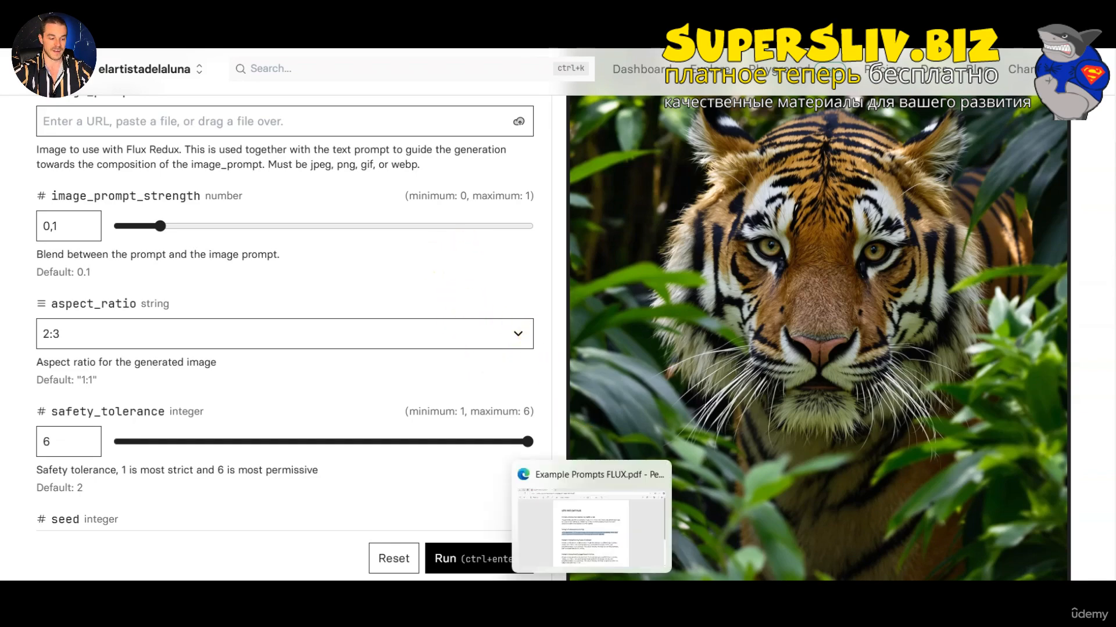
click(590, 595)
click(604, 331)
scroll(605, 333, down, 2)
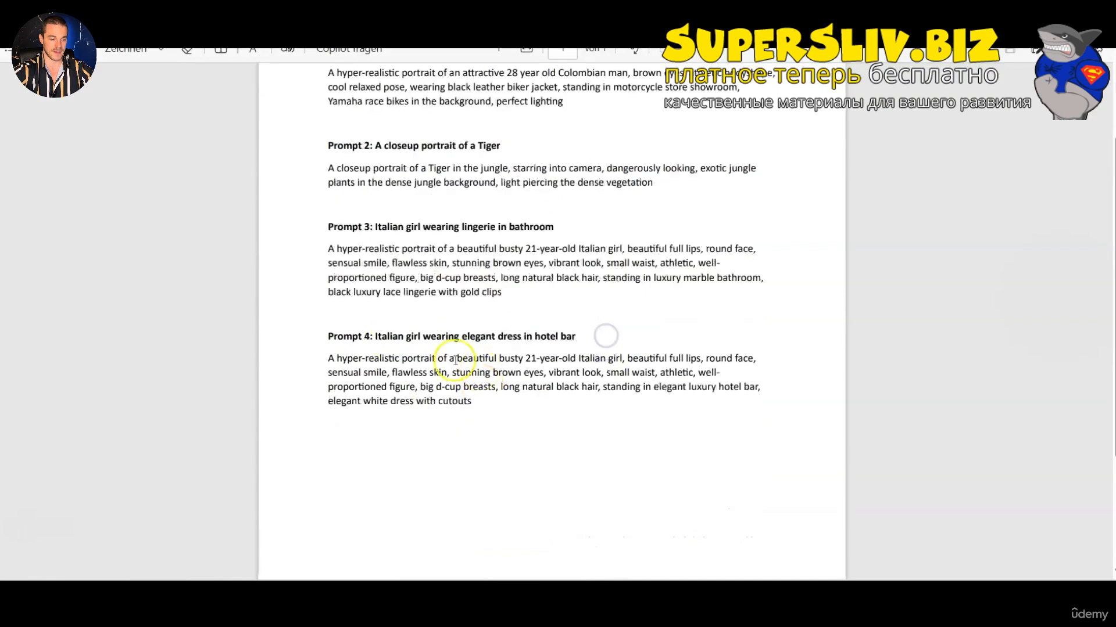
drag(327, 249, 503, 296)
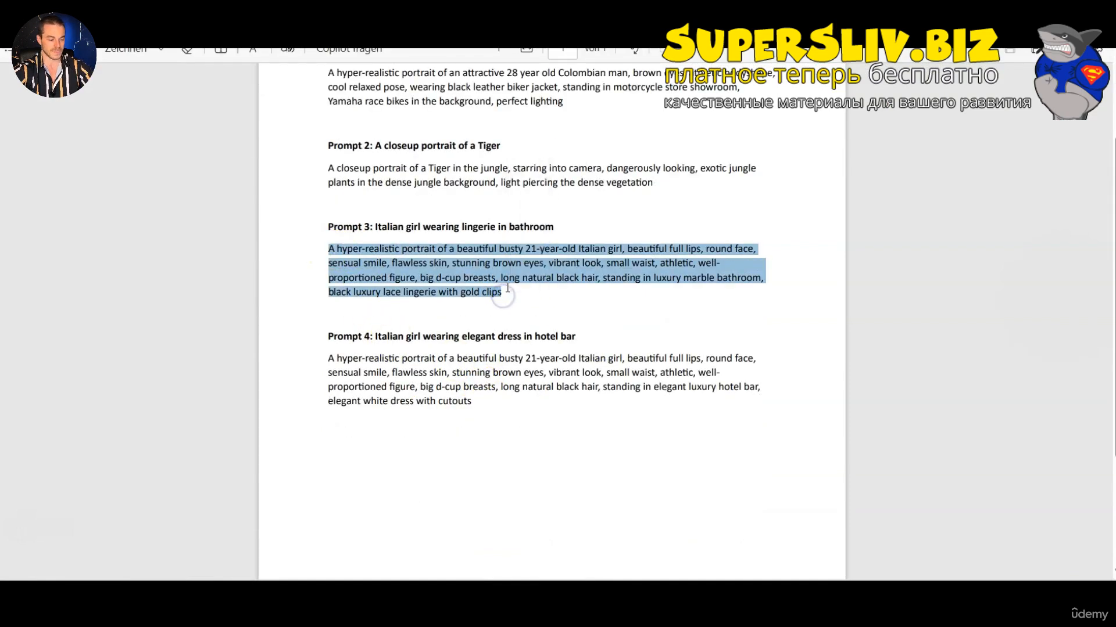
Back in Replicate, replace the tiger prompt with the copied Prompt 3 text about the Italian girl in a luxury marble bathroom.
click(720, 599)
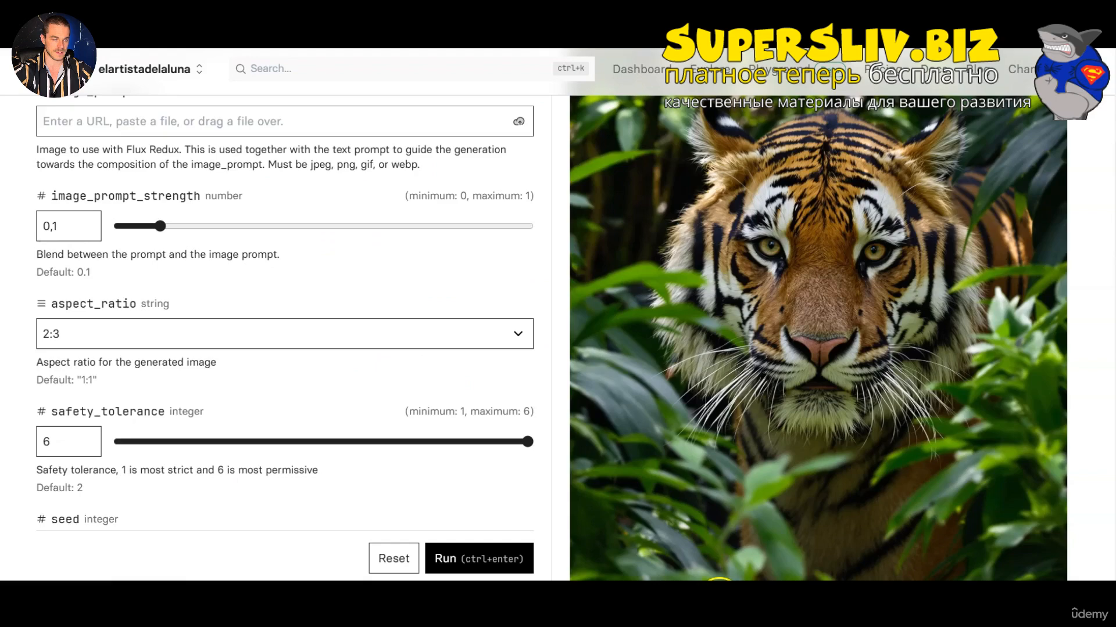
scroll(268, 293, up, 5)
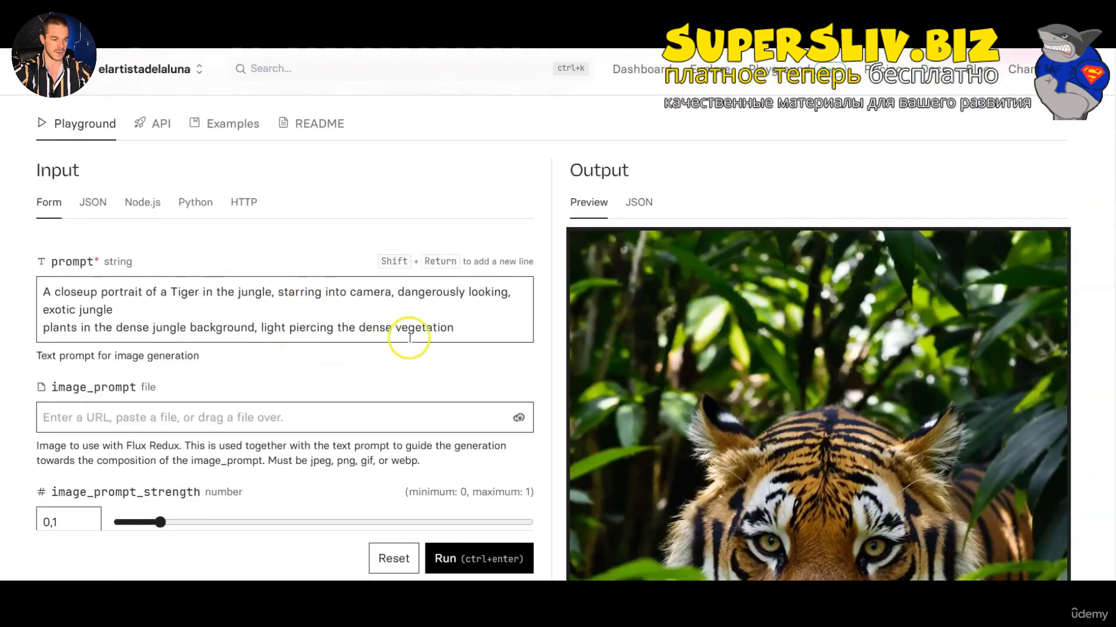
click(464, 328)
key(ctrl+a)
key(BackSpace)
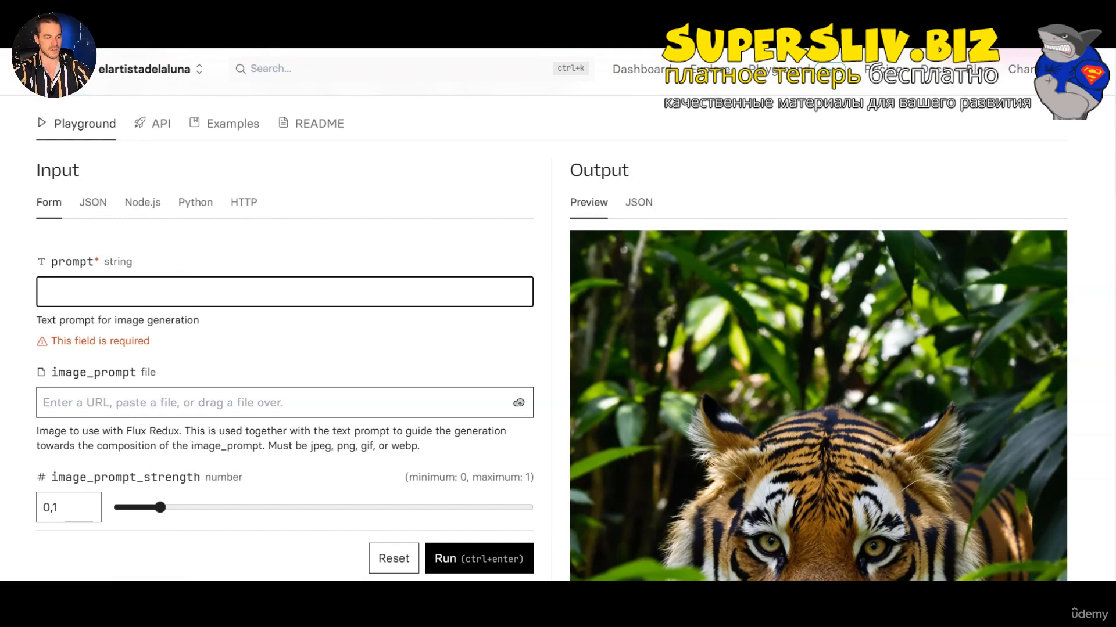
text(A hyper-realistic portrait of a beautiful busty 21-year-old Italian girl, beautiful full lips, round face, sensual smile, flawless skin, stunning brown eyes, vibrant look, small waist, athletic, well   proportioned figure, big d-cup breasts, long natural black hair, standing in luxury marble bathroom, black luxury lace lingerie with gold clips)
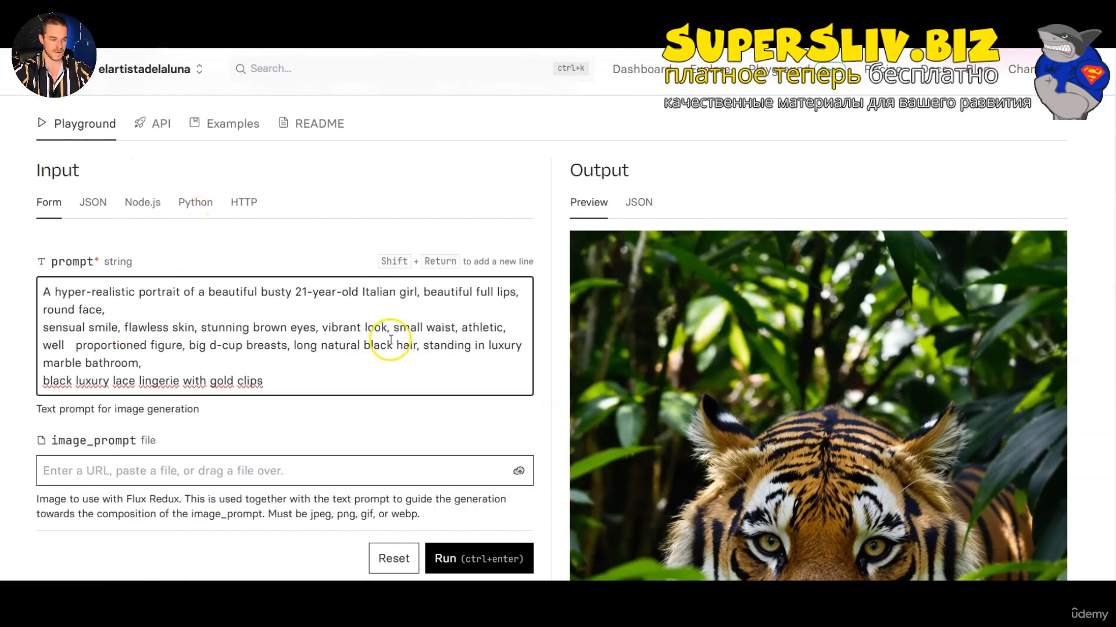
Review the remaining input settings and run the model to generate the bathroom portrait.
scroll(390, 342, down, 1)
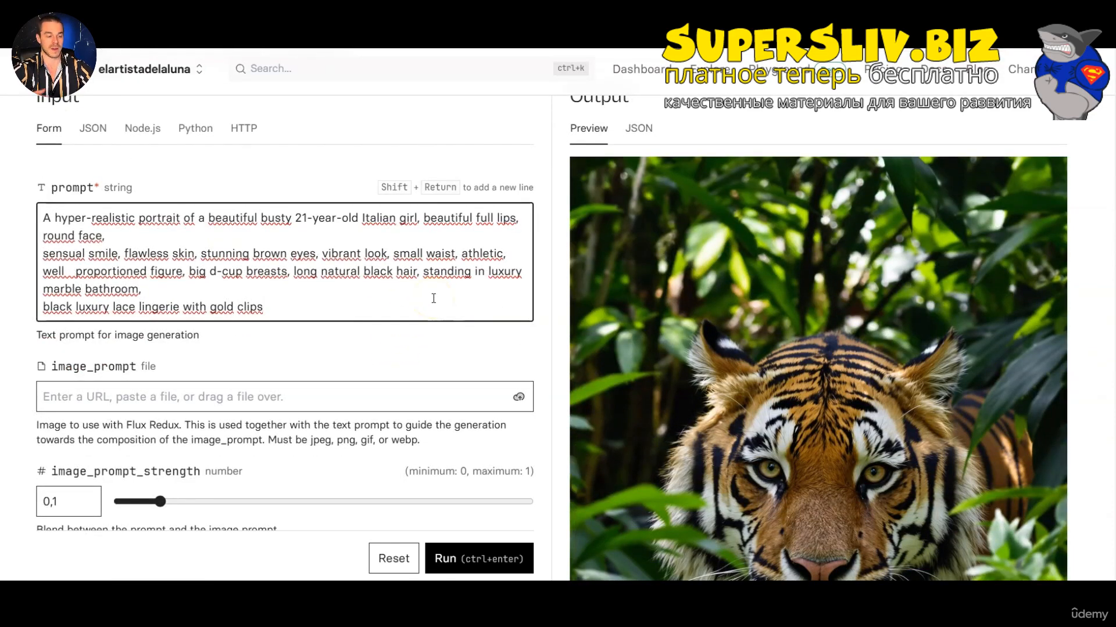
scroll(269, 399, down, 3)
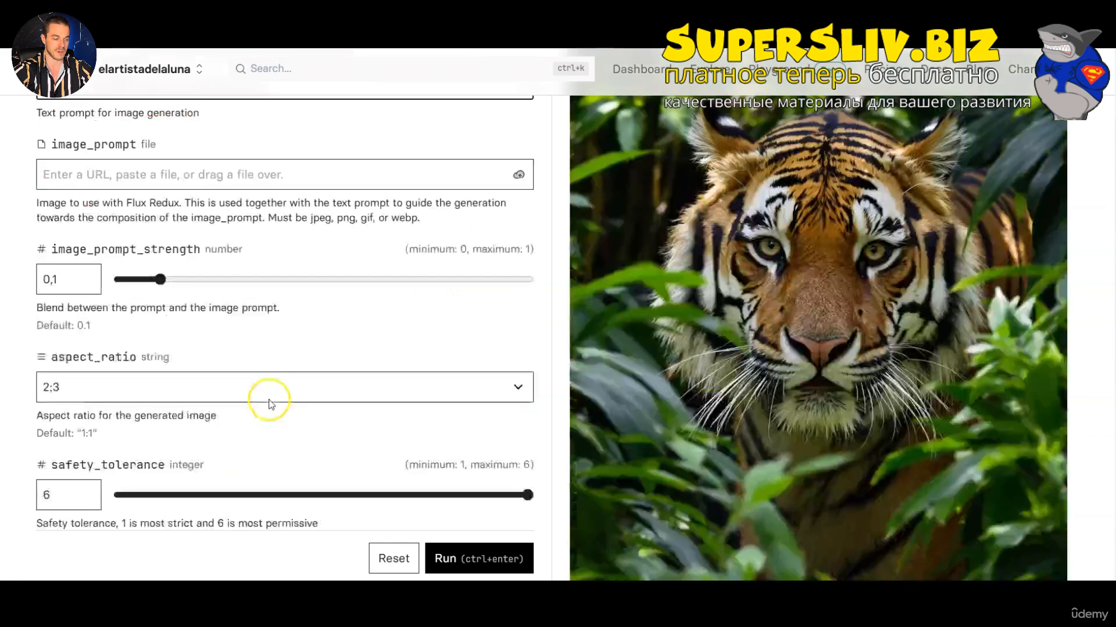
scroll(314, 378, down, 2)
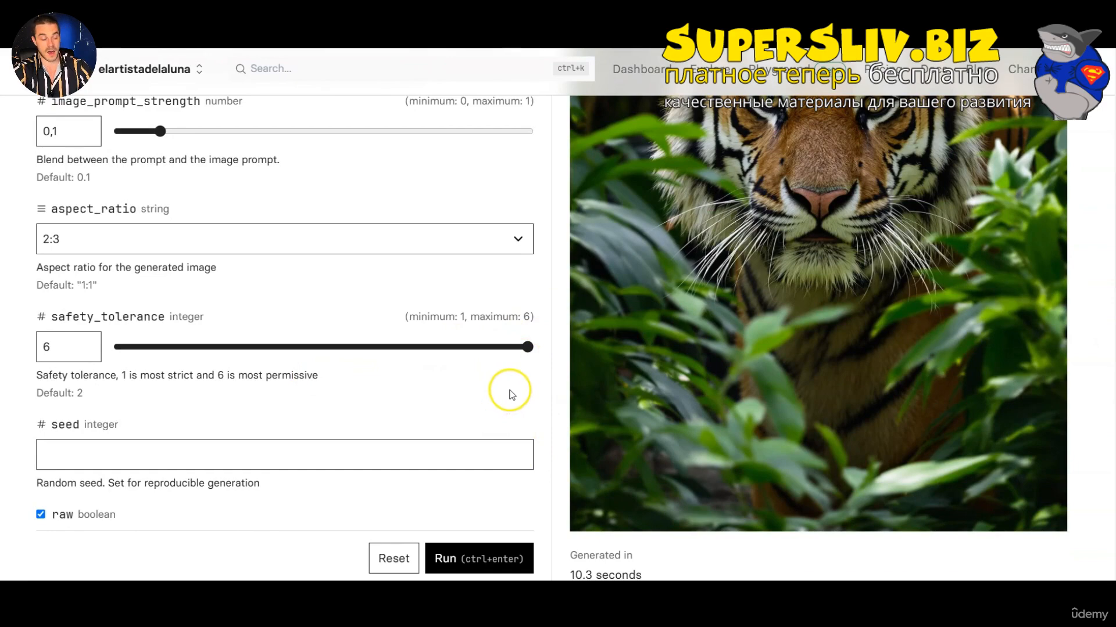
click(500, 554)
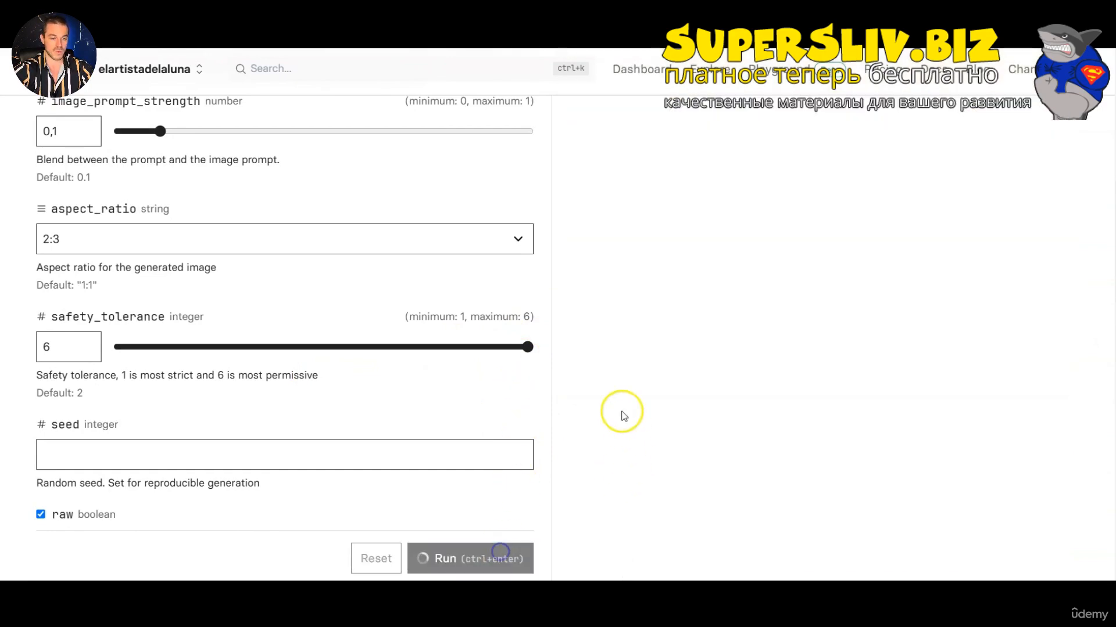
scroll(622, 400, up, 6)
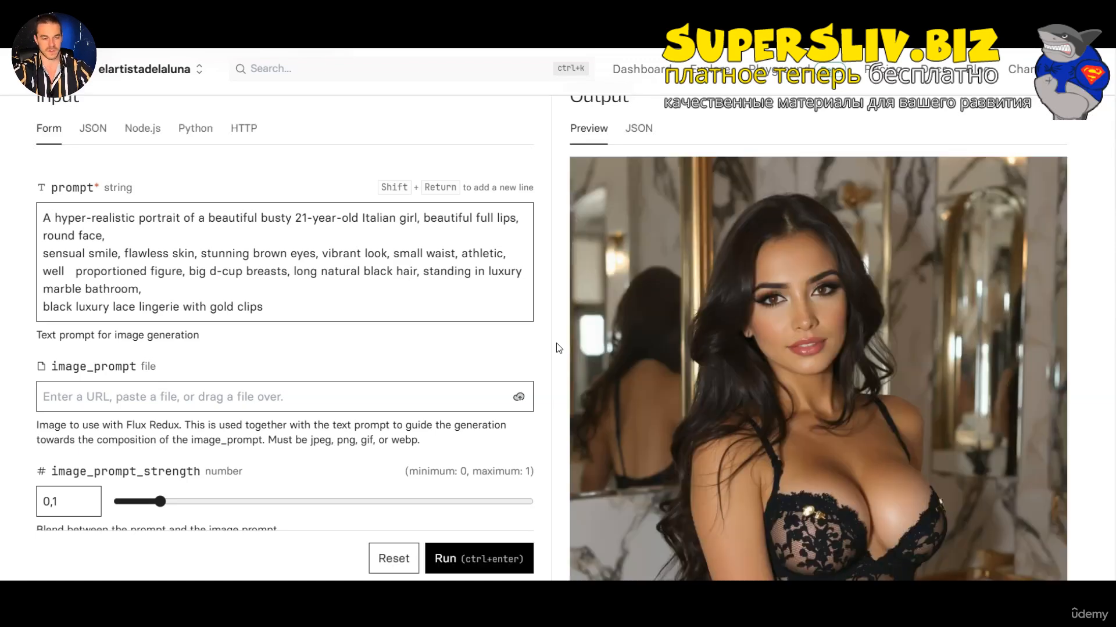
Open the generated bathroom portrait on its own, inspect its face, lace and hand details enlarged, and return to the model page.
click(645, 319)
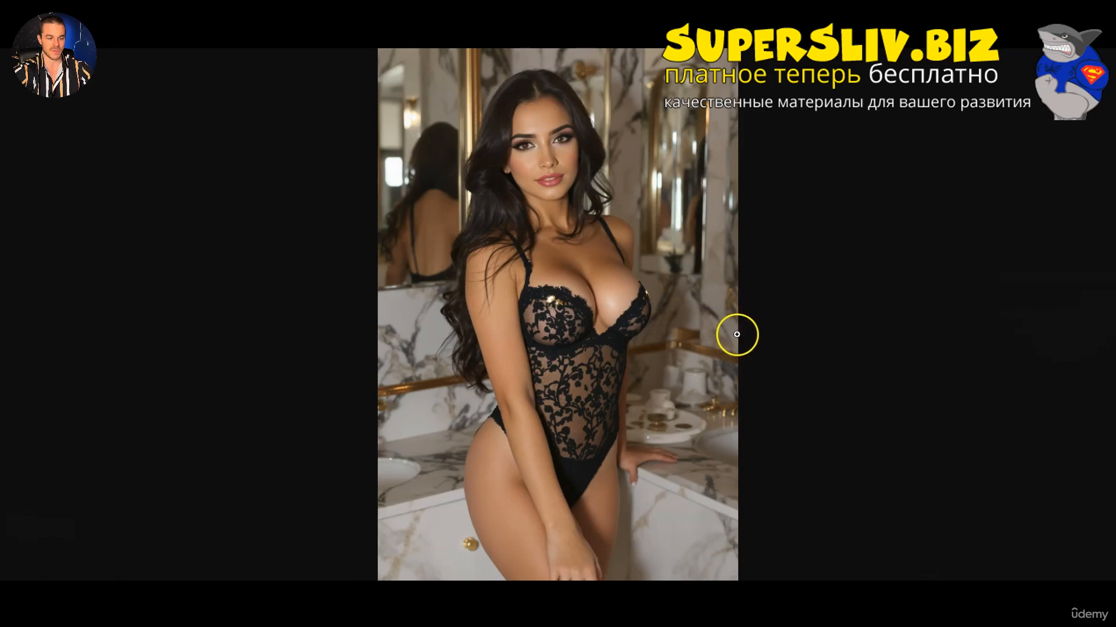
click(621, 239)
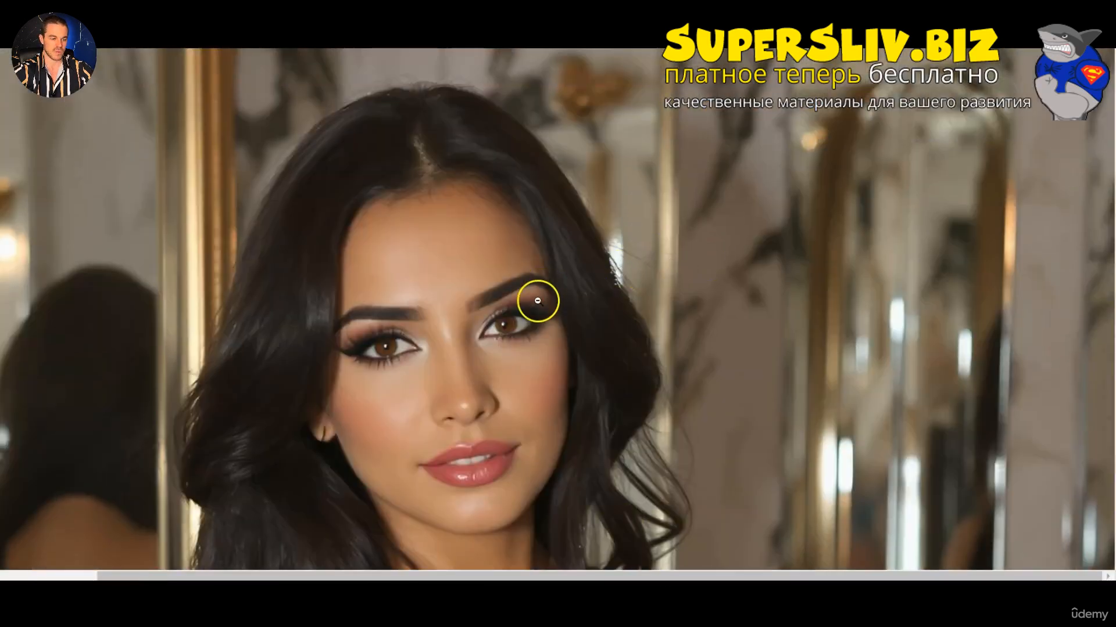
scroll(580, 341, down, 10)
scroll(580, 335, down, 10)
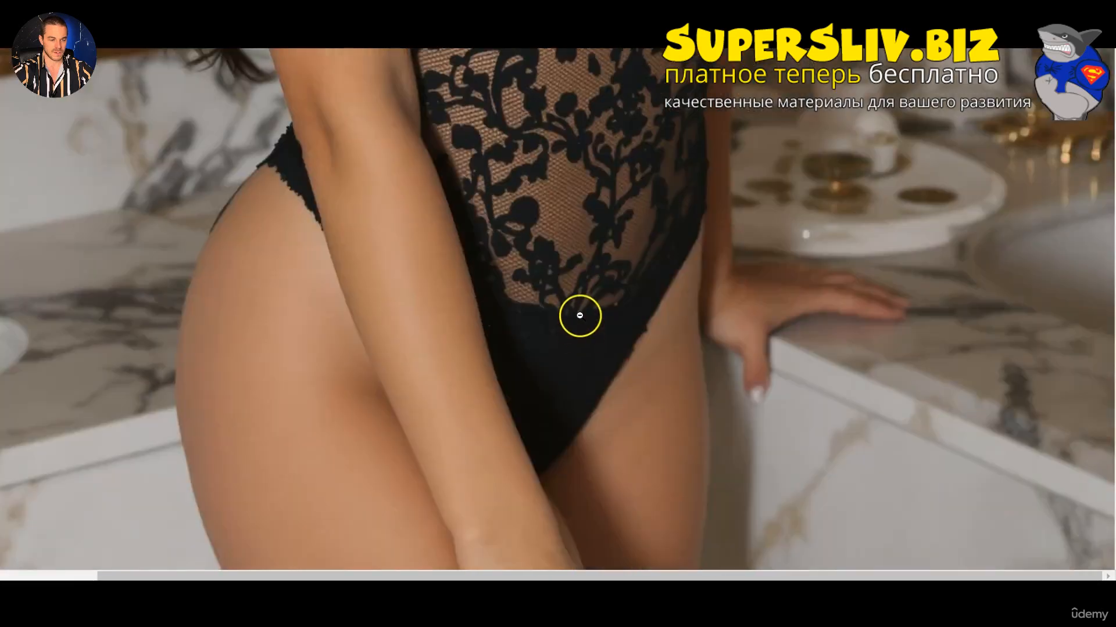
click(580, 315)
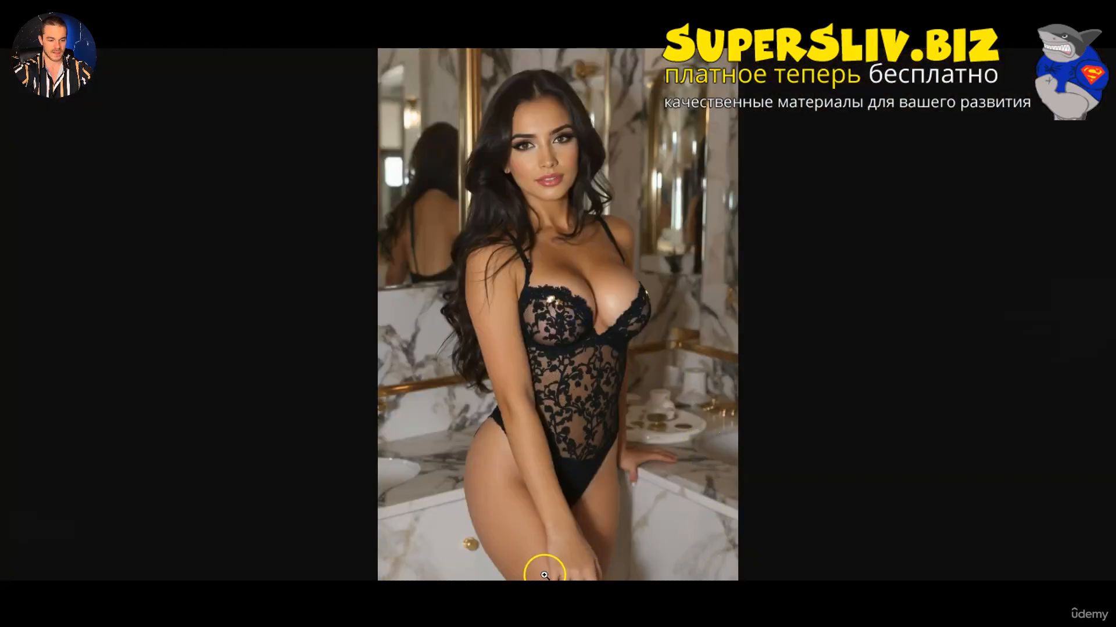
click(635, 483)
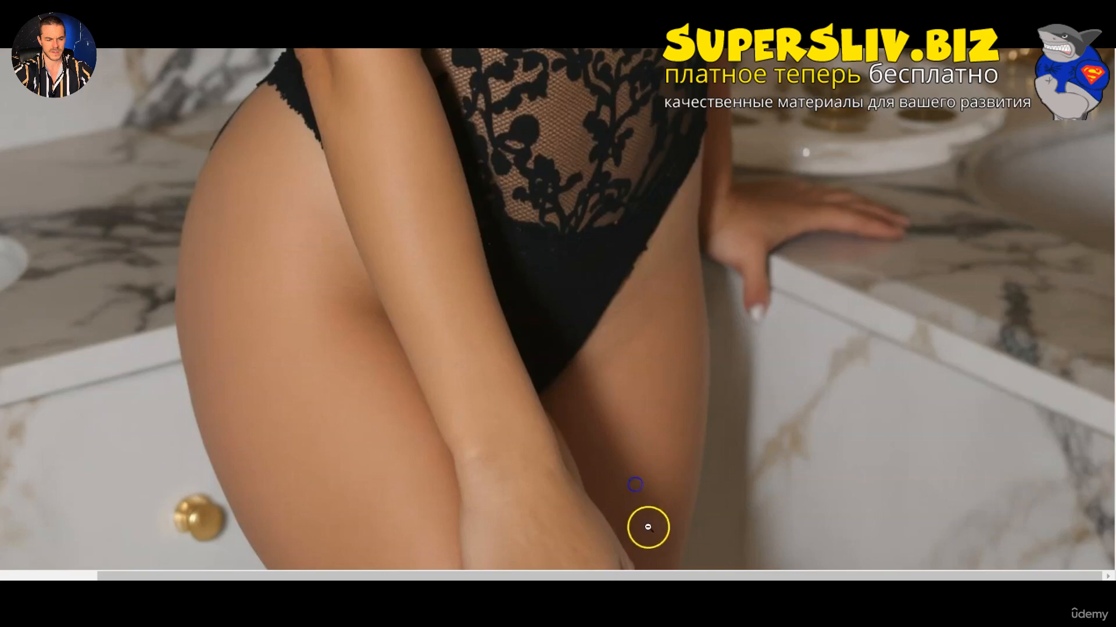
click(749, 301)
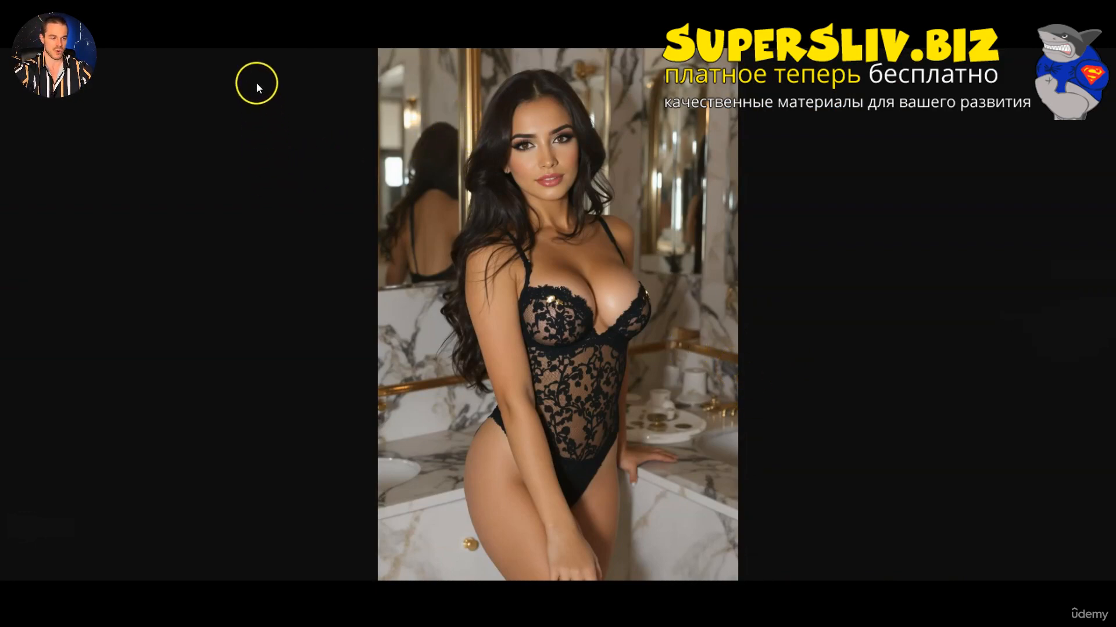
click(294, 120)
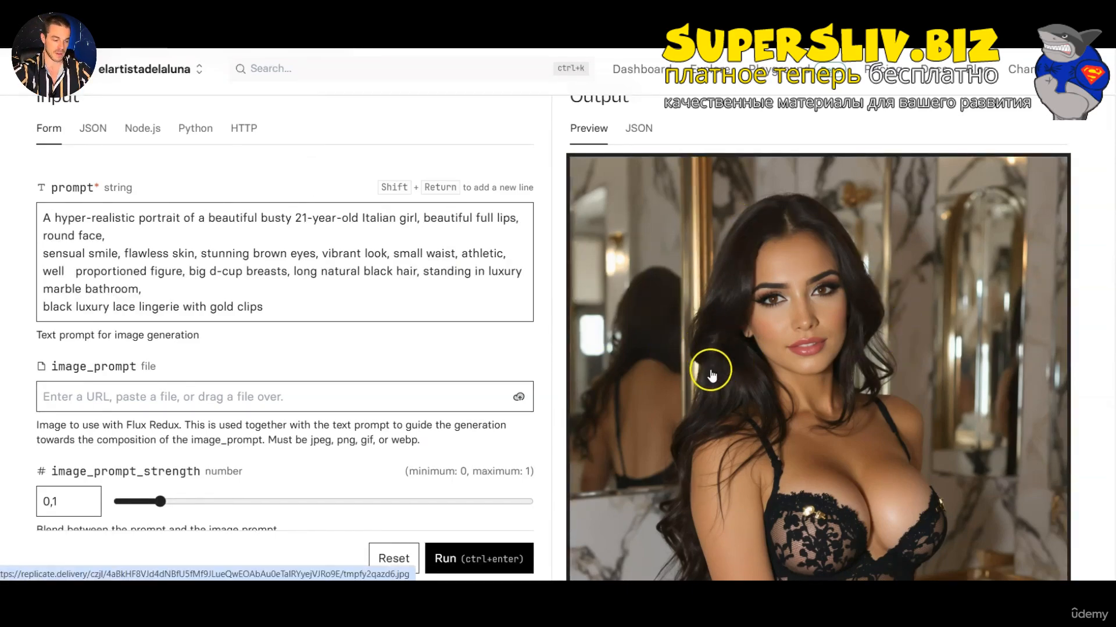
Copy the seed 35905 from the prediction logs into the model's seed setting.
scroll(745, 351, down, 8)
scroll(715, 338, down, 2)
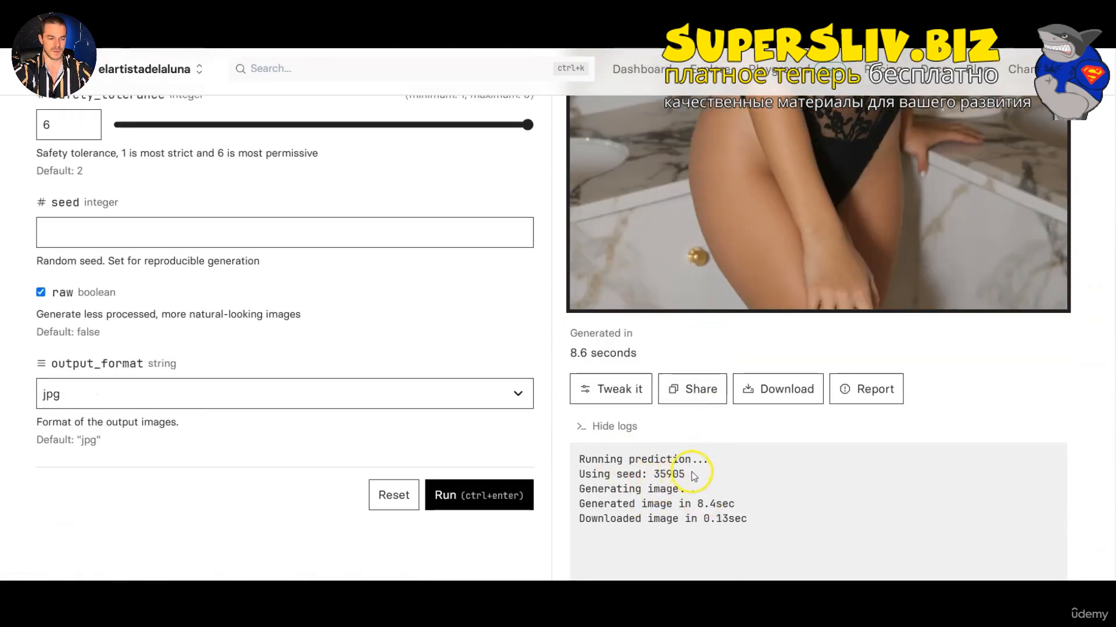
drag(687, 474, 655, 474)
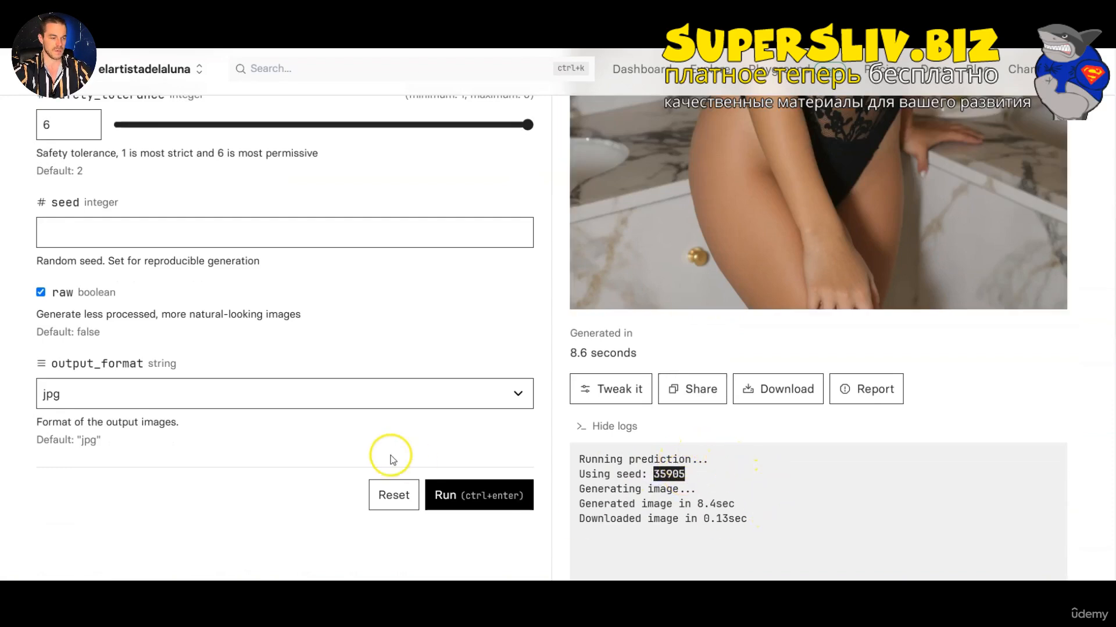
click(192, 234)
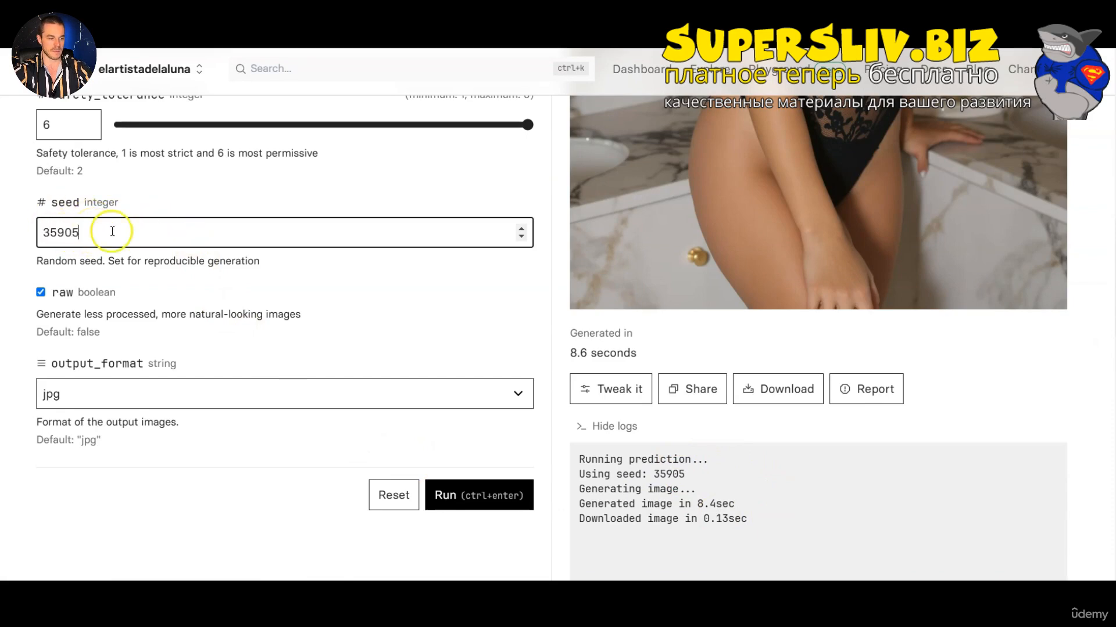
Change the lingerie colour in the prompt from black to red and run the model again.
scroll(371, 332, up, 10)
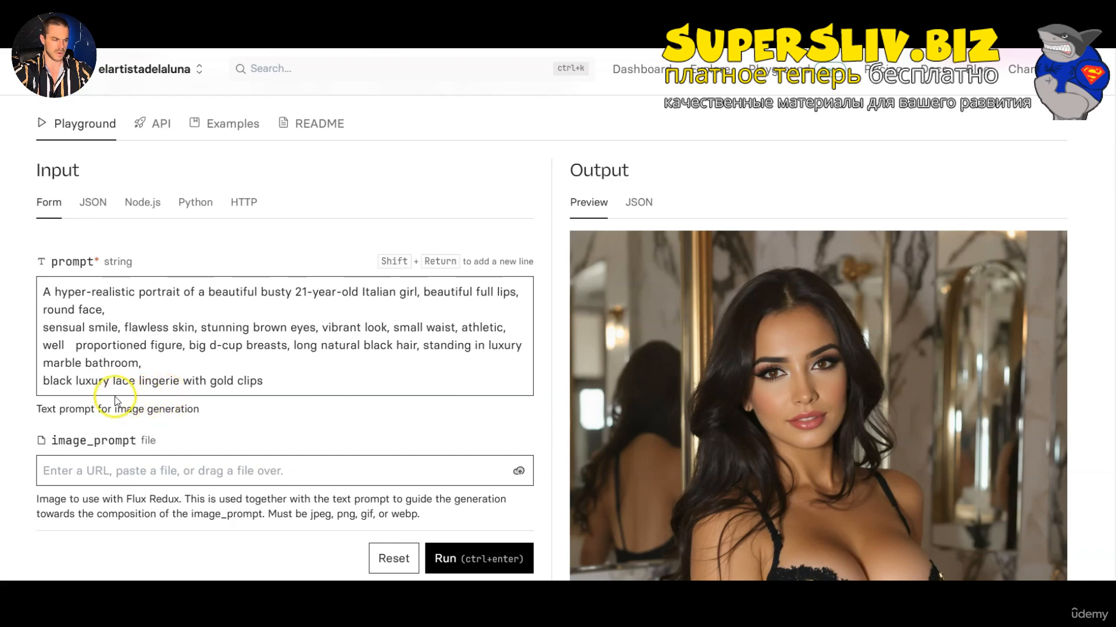
double_click(52, 381)
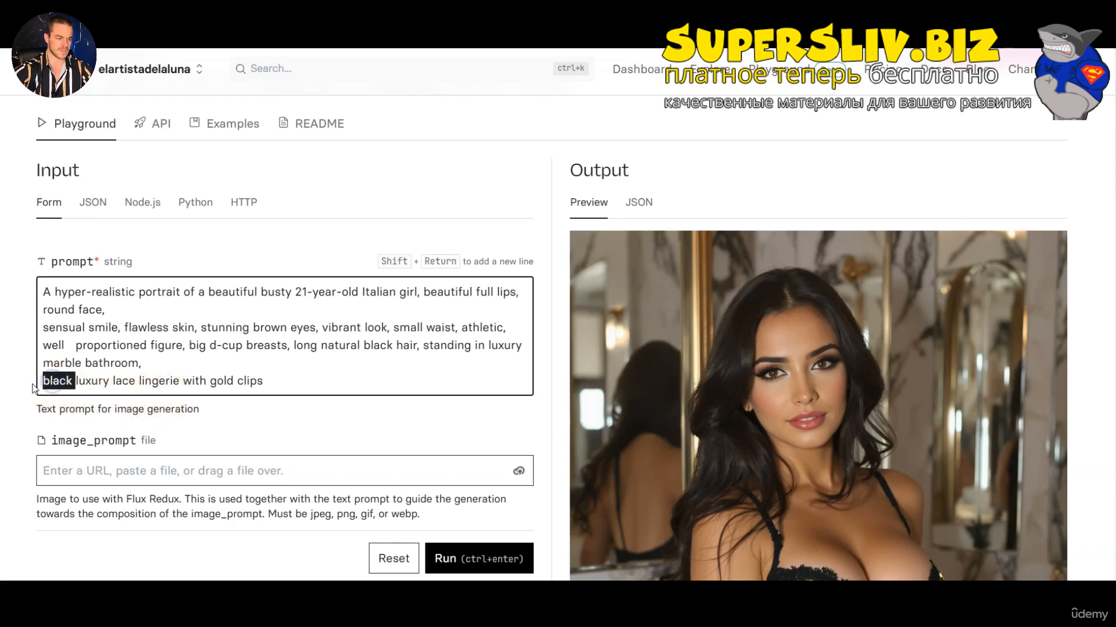
text(red)
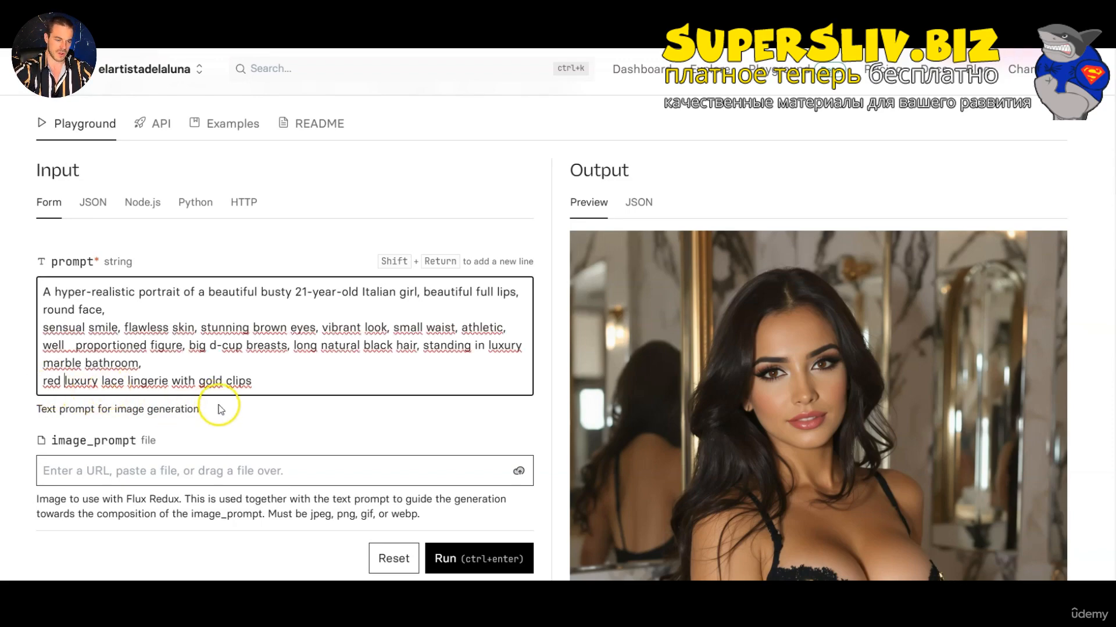
click(491, 555)
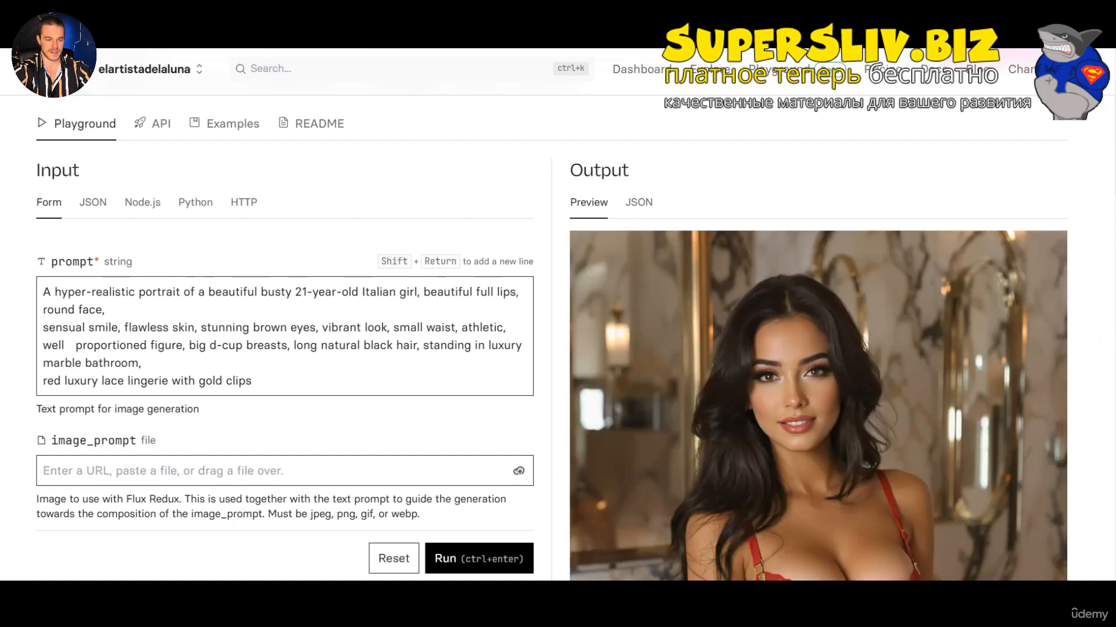
Open the regenerated red lingerie portrait on its own and inspect the hands enlarged, returning to the full view.
scroll(285, 349, down, 3)
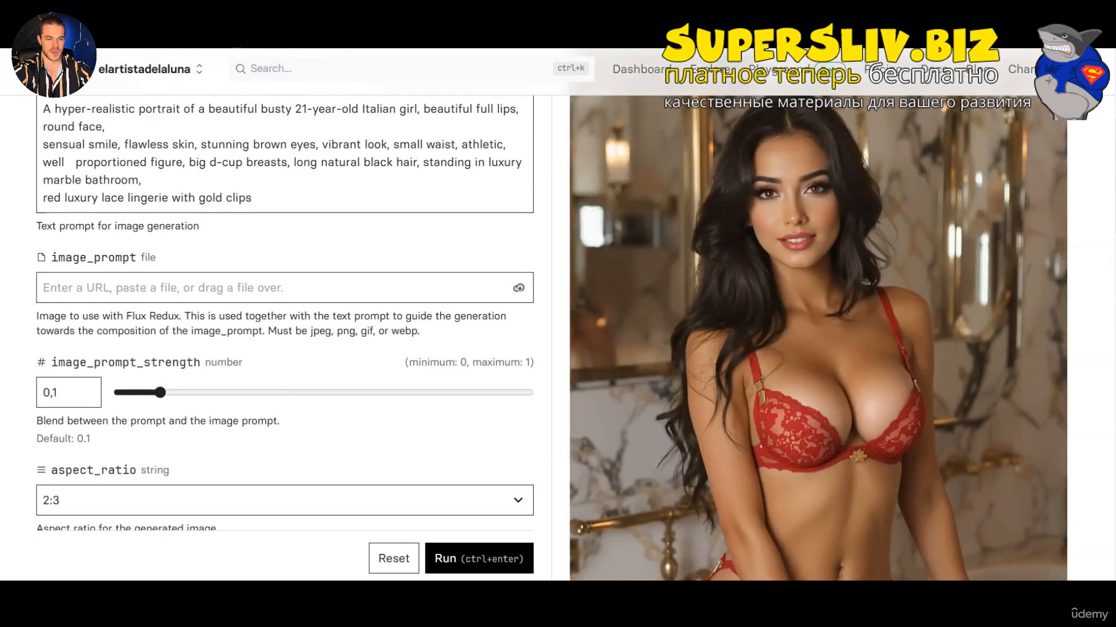
click(851, 222)
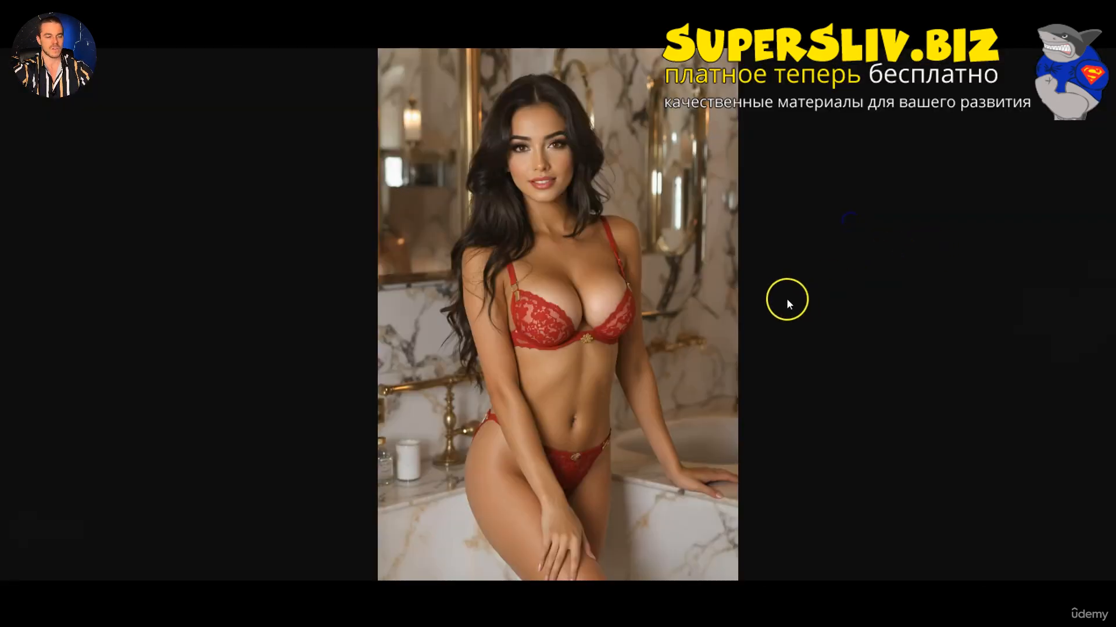
click(683, 444)
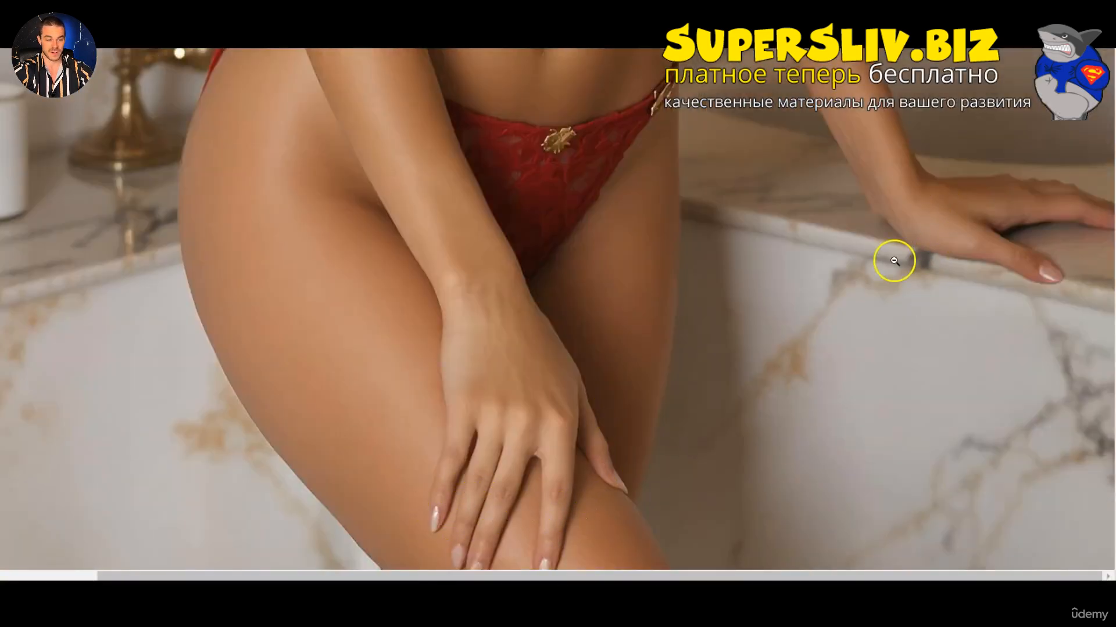
click(865, 287)
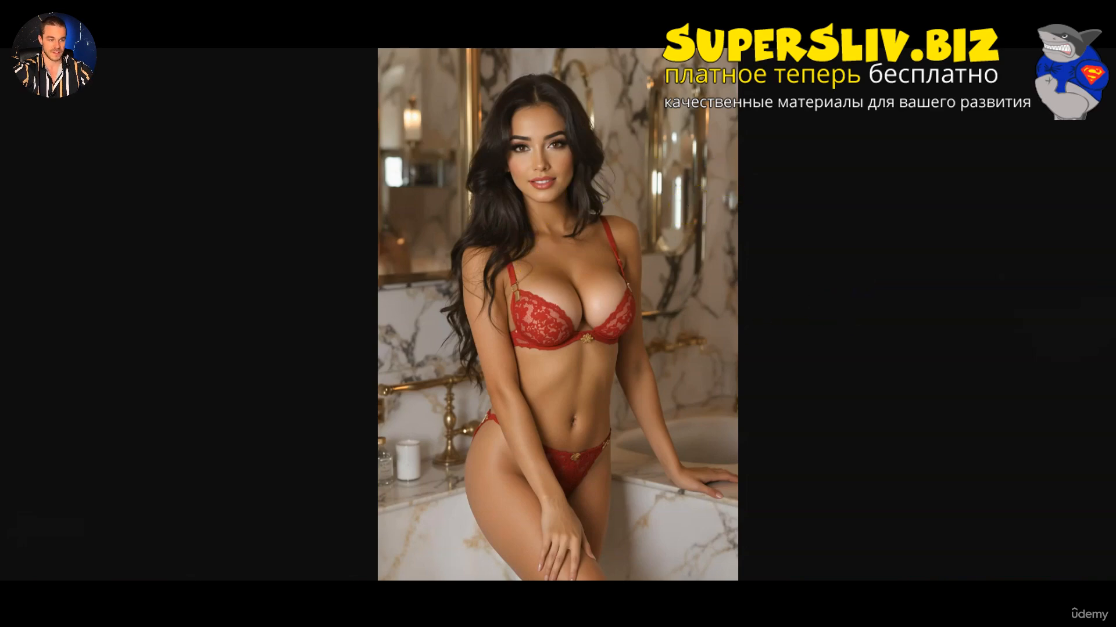
Compare the black and red lingerie portraits by switching back and forth between the two full-size images.
key(Right)
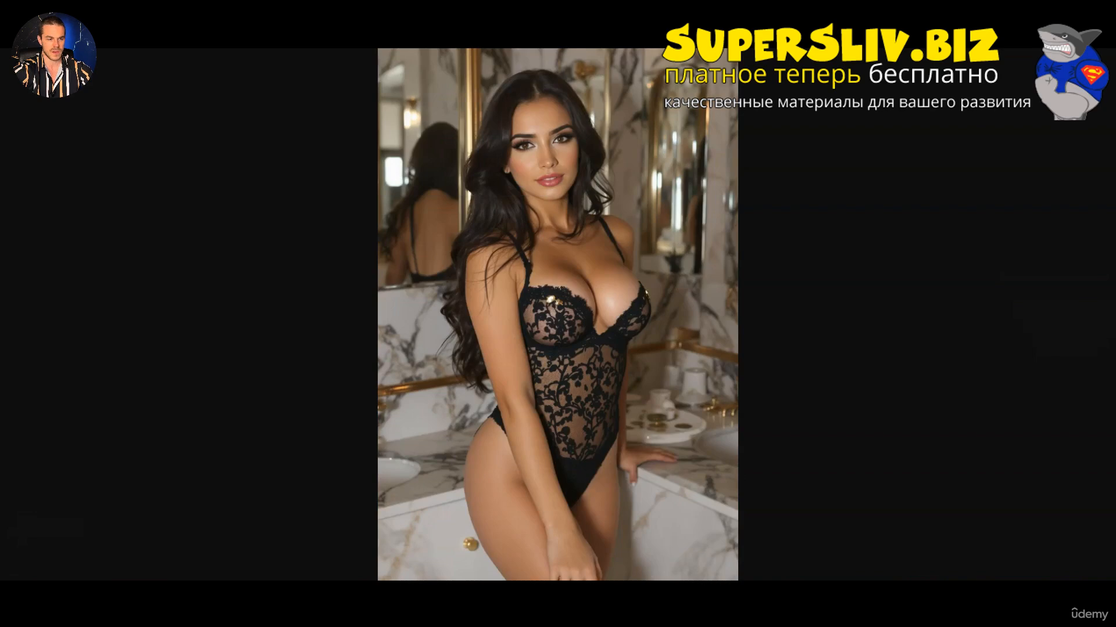
key(Right)
key(Right)
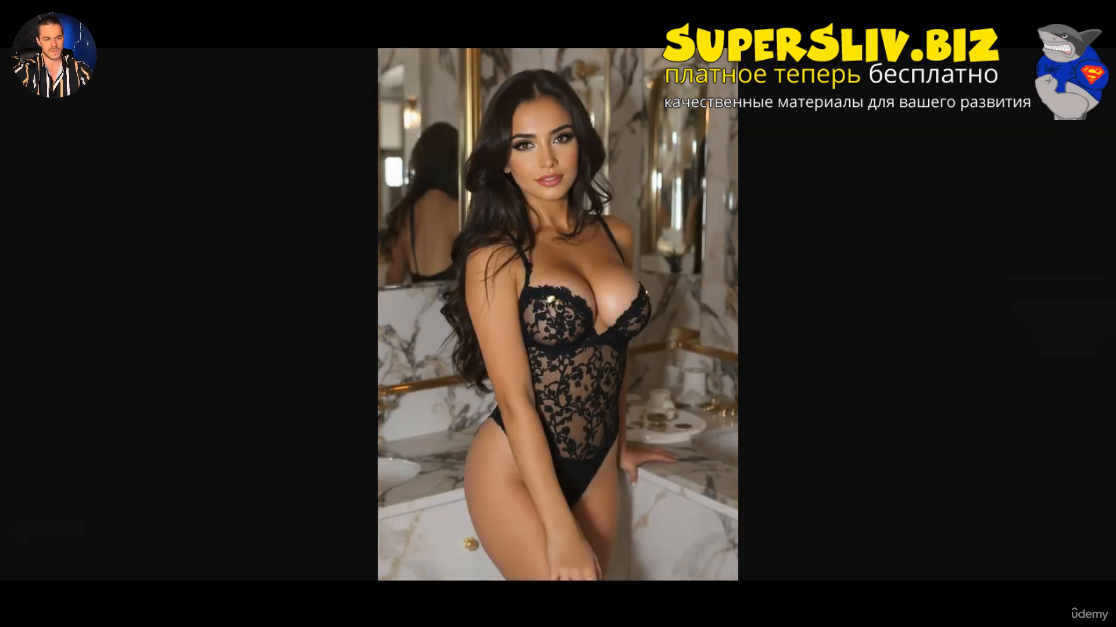
key(Right)
key(Right)
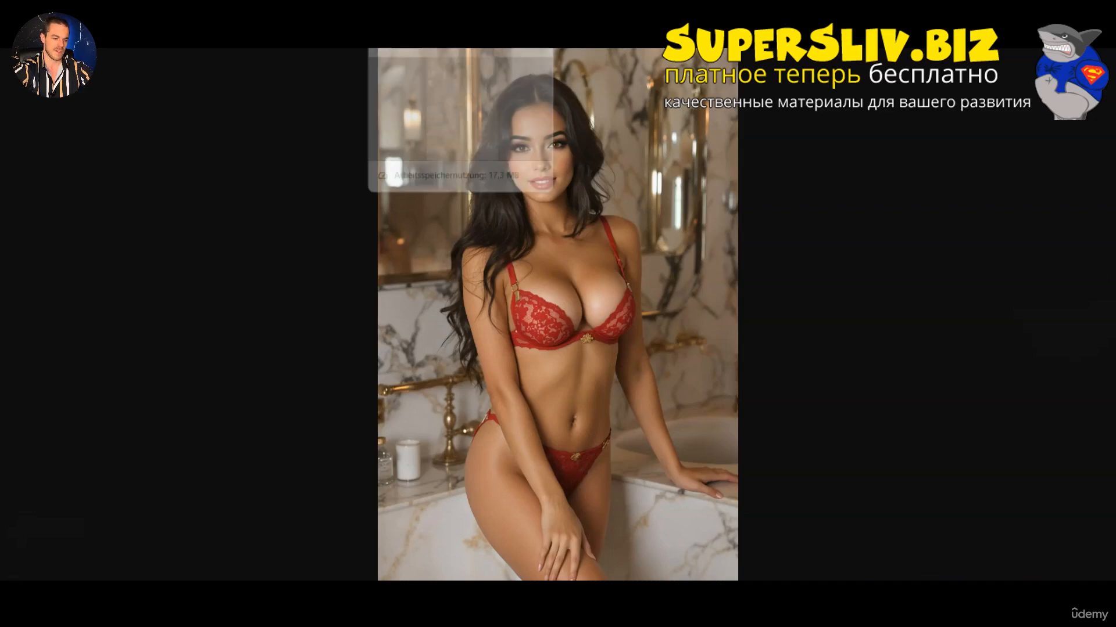
key(Right)
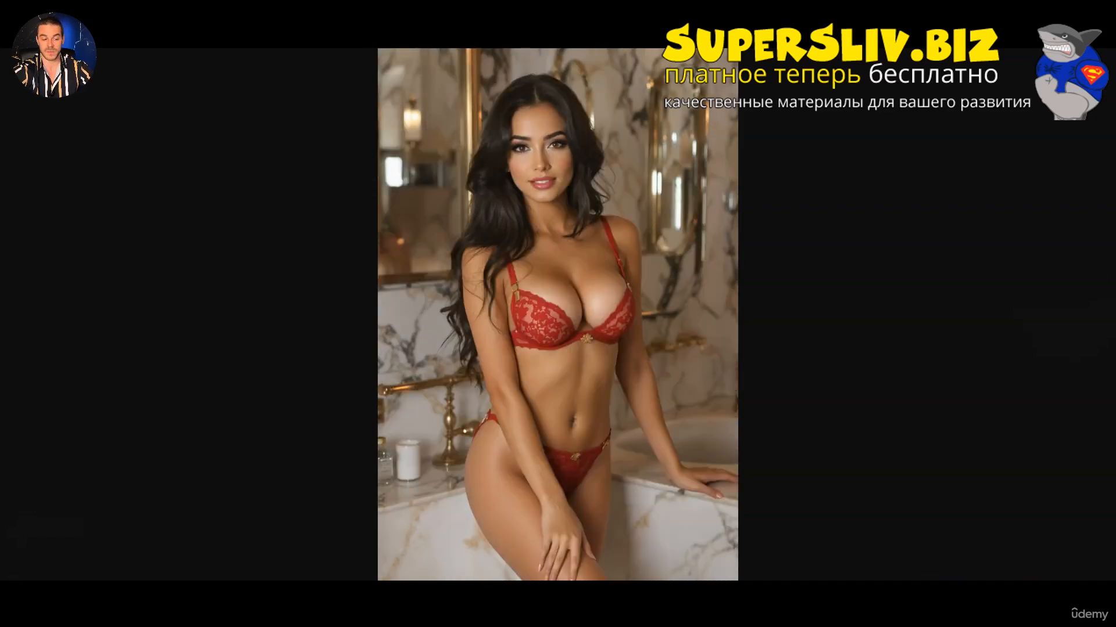
key(Right)
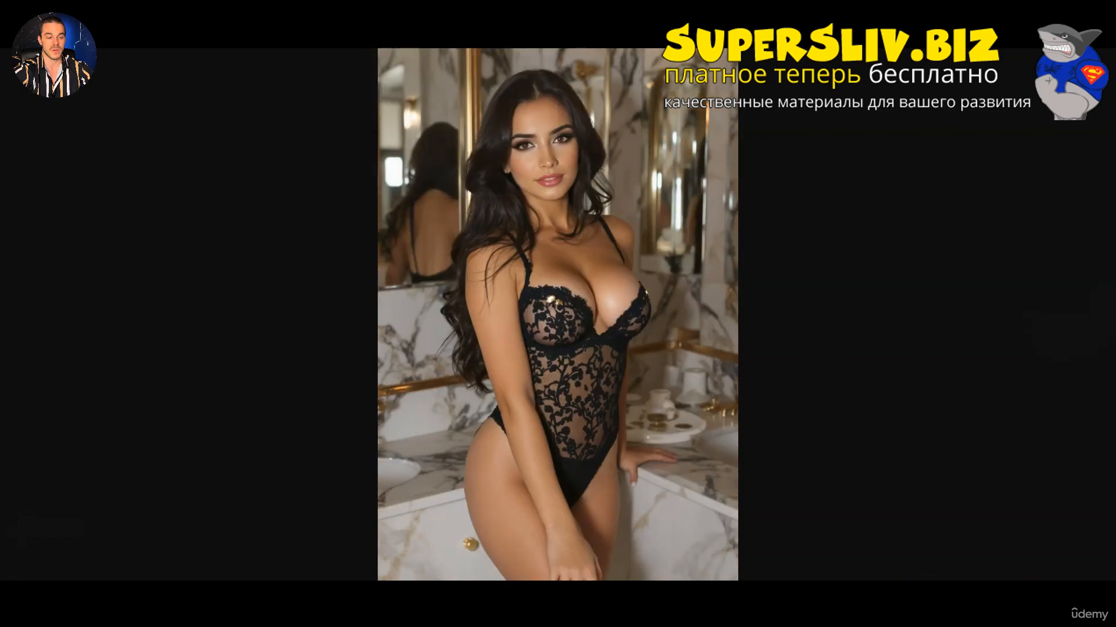
key(Right)
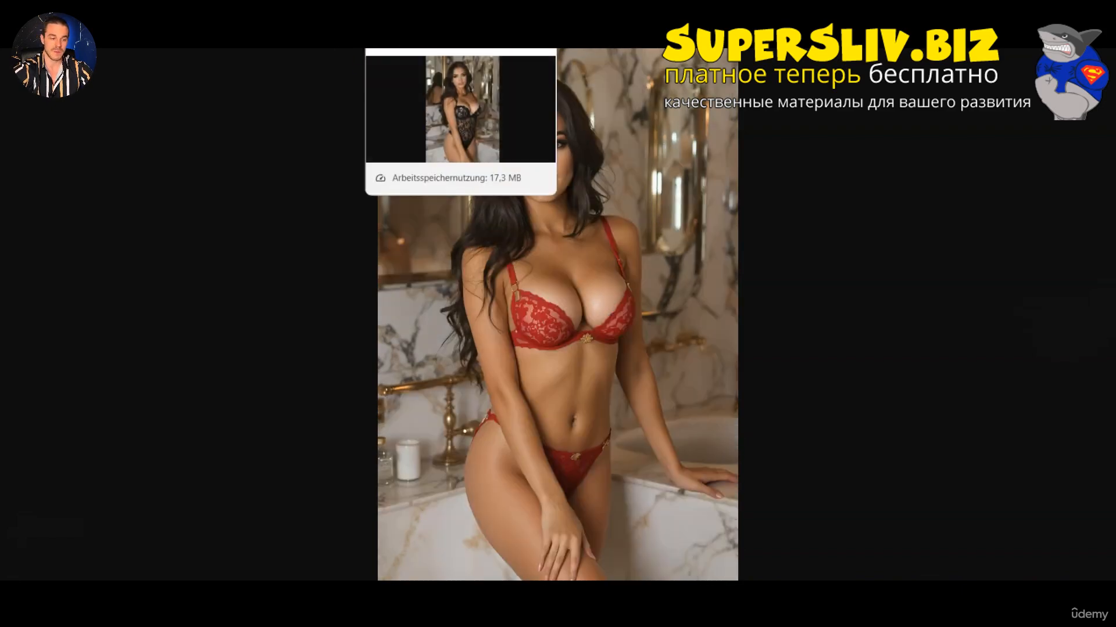
key(Escape)
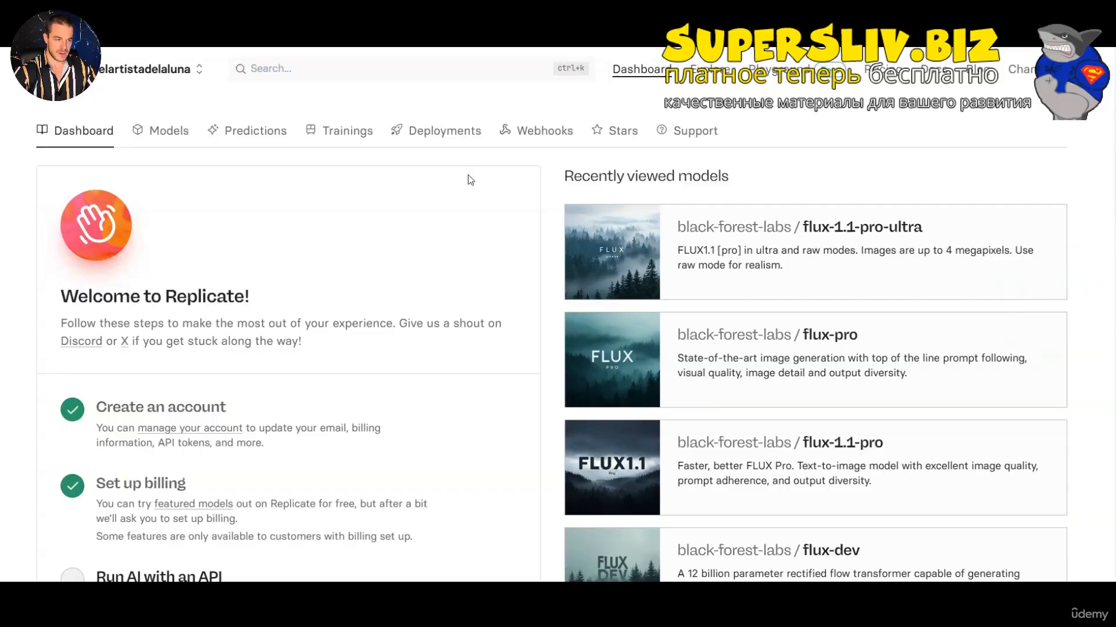
Search the site for "flux" and open the collection The FLUX family of models.
click(443, 192)
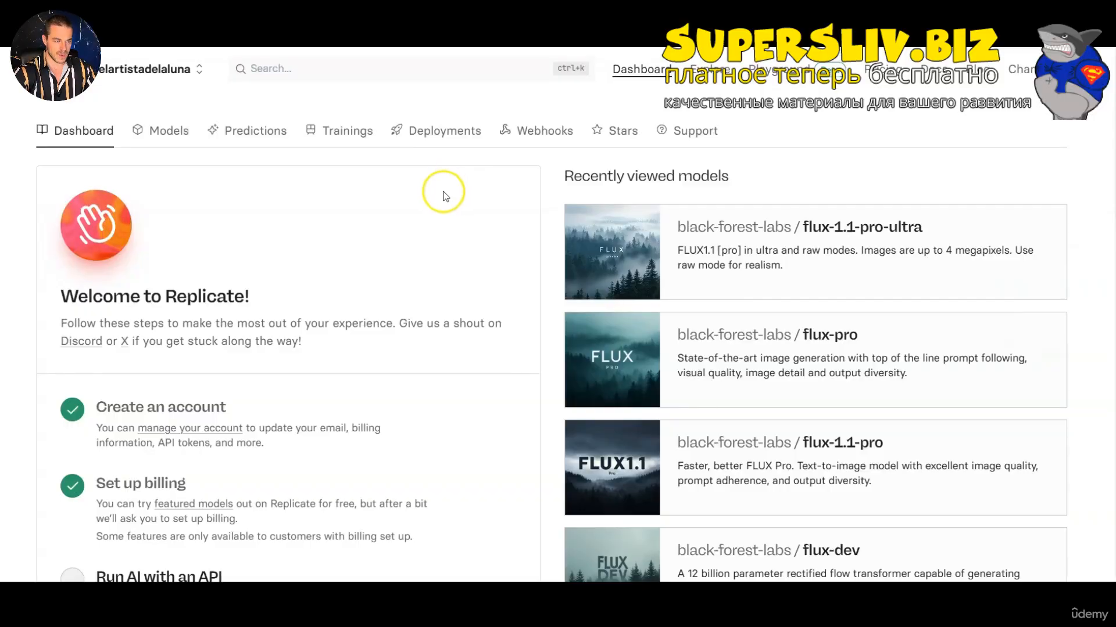
click(364, 73)
text(flux)
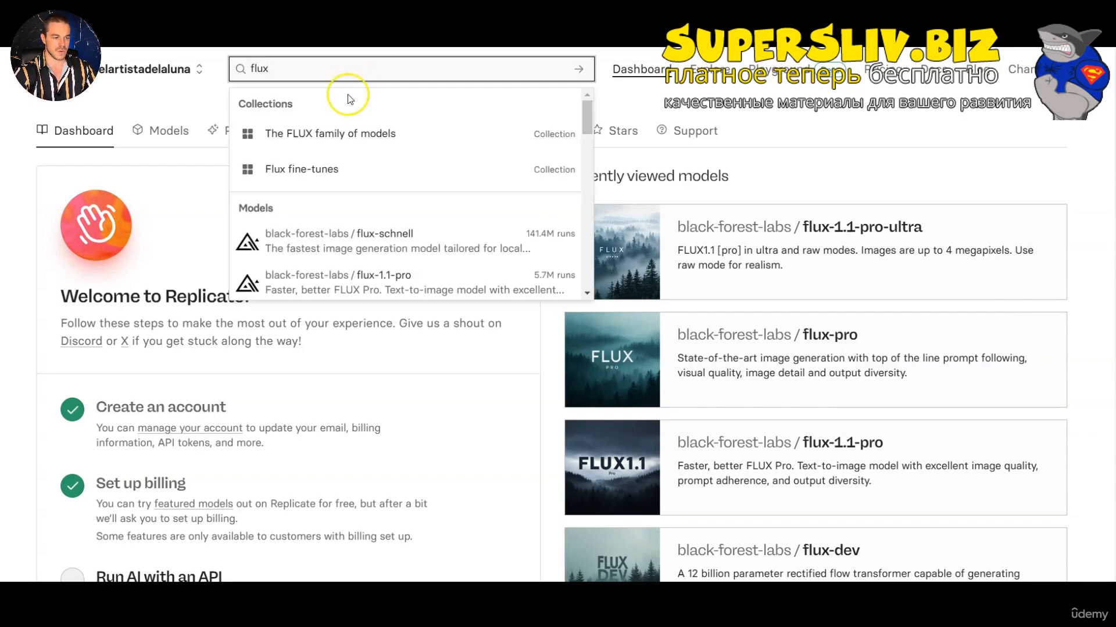
click(358, 133)
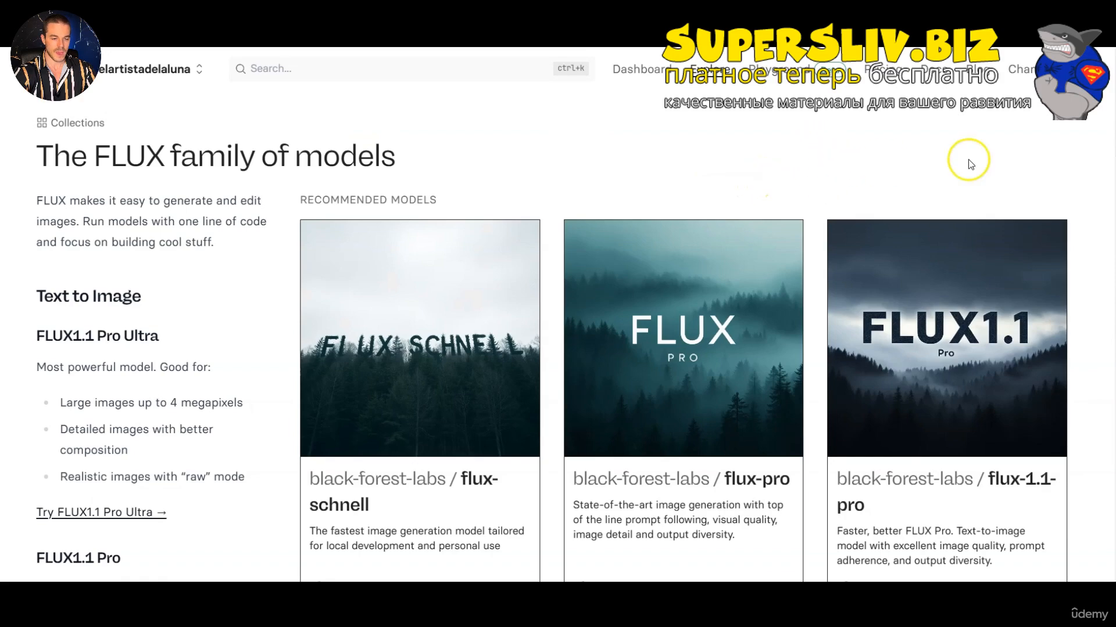
Browse the recommended models in the FLUX collection and open the flux-fill-pro model page.
scroll(1112, 121, down, 6)
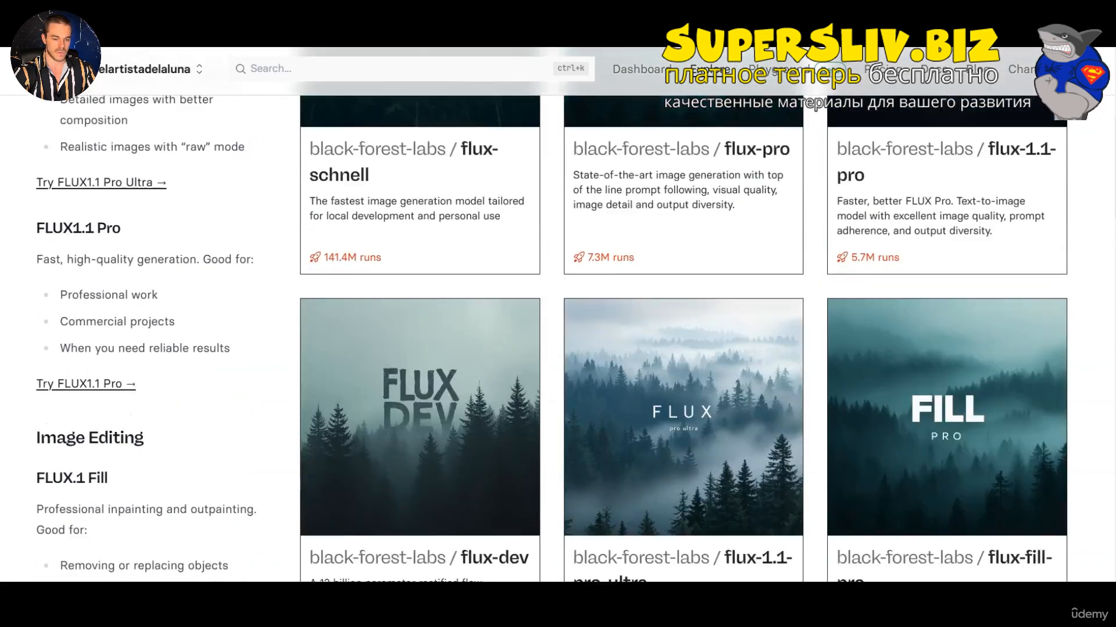
scroll(1110, 319, down, 10)
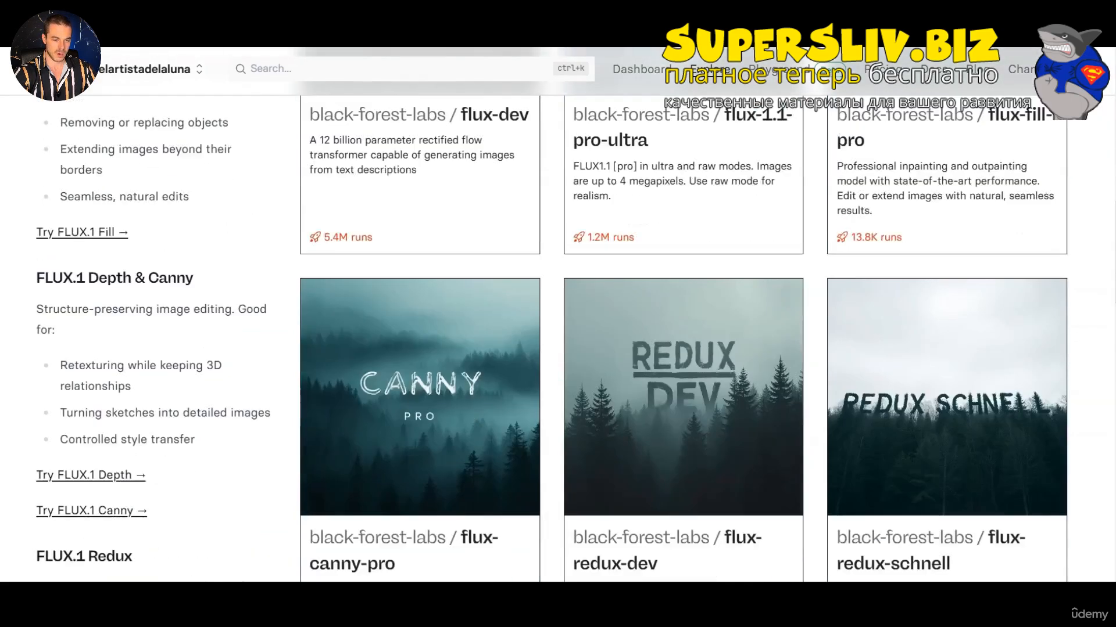
scroll(1110, 318, down, 4)
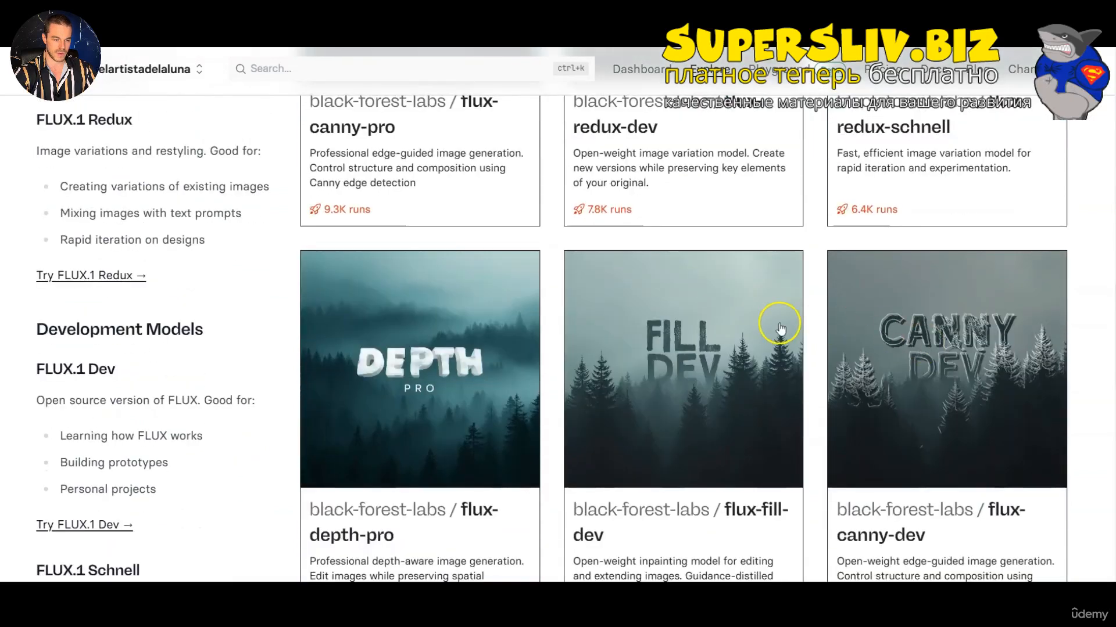
scroll(674, 333, down, 6)
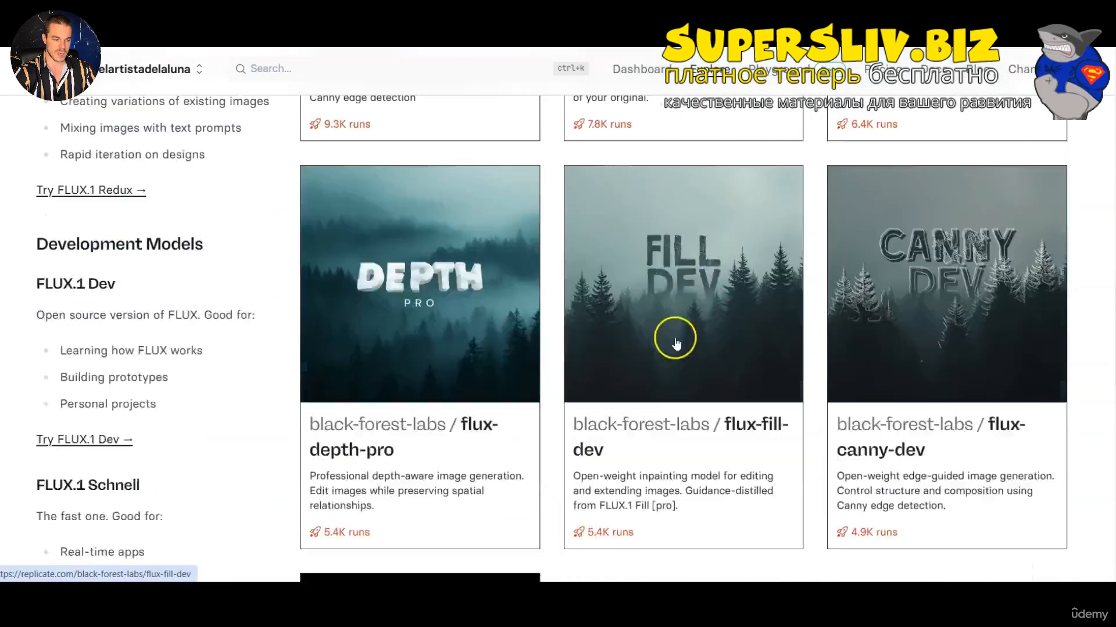
scroll(674, 330, up, 7)
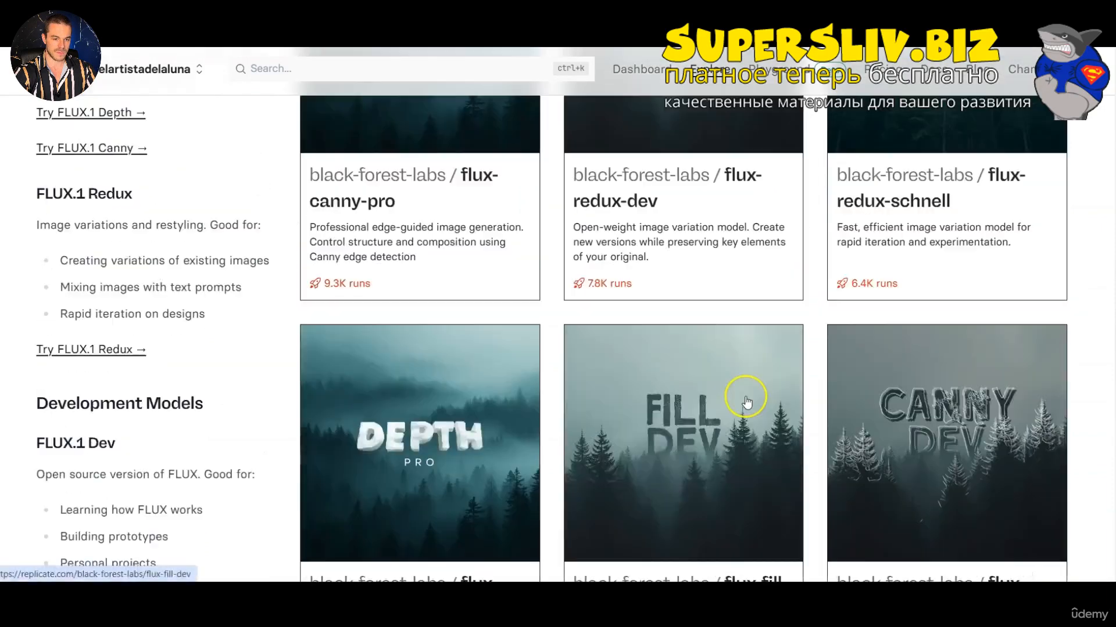
scroll(721, 375, up, 12)
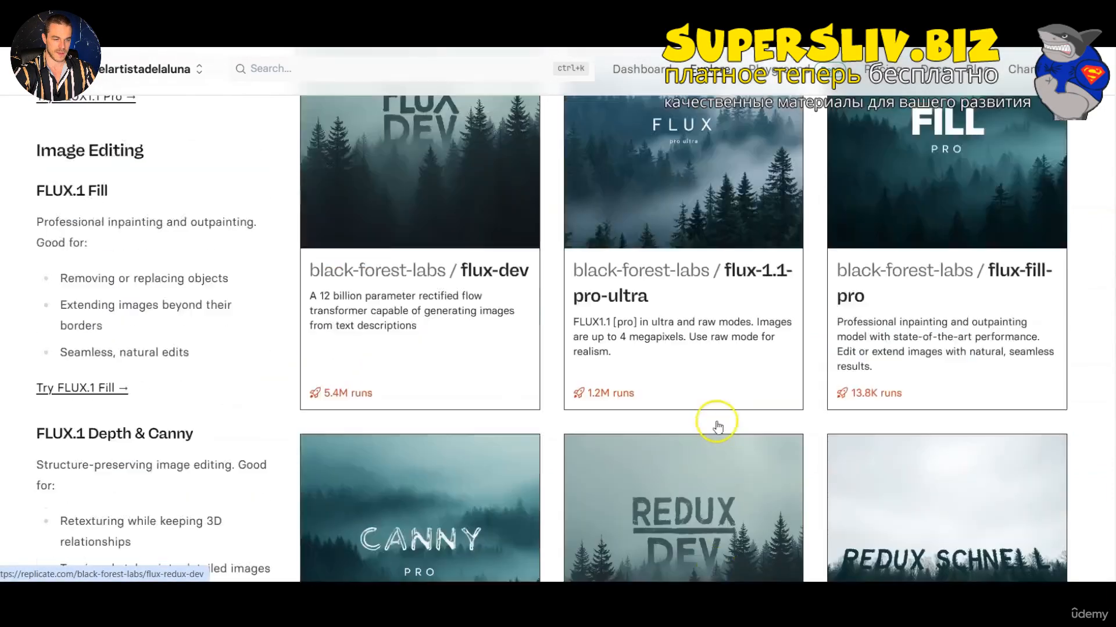
scroll(714, 428, up, 1)
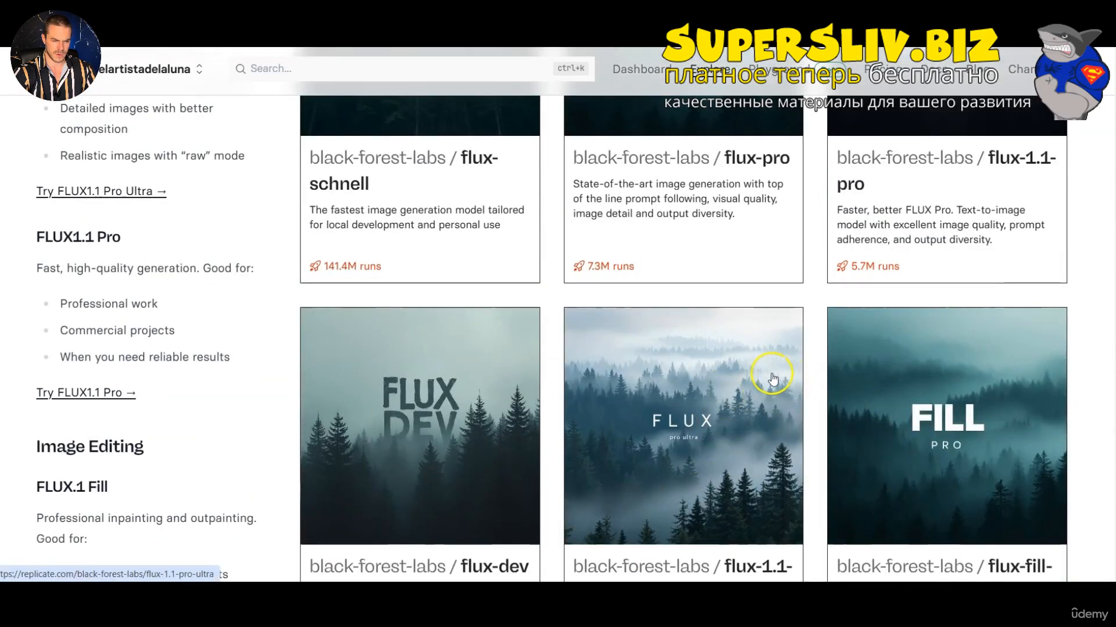
scroll(772, 379, down, 2)
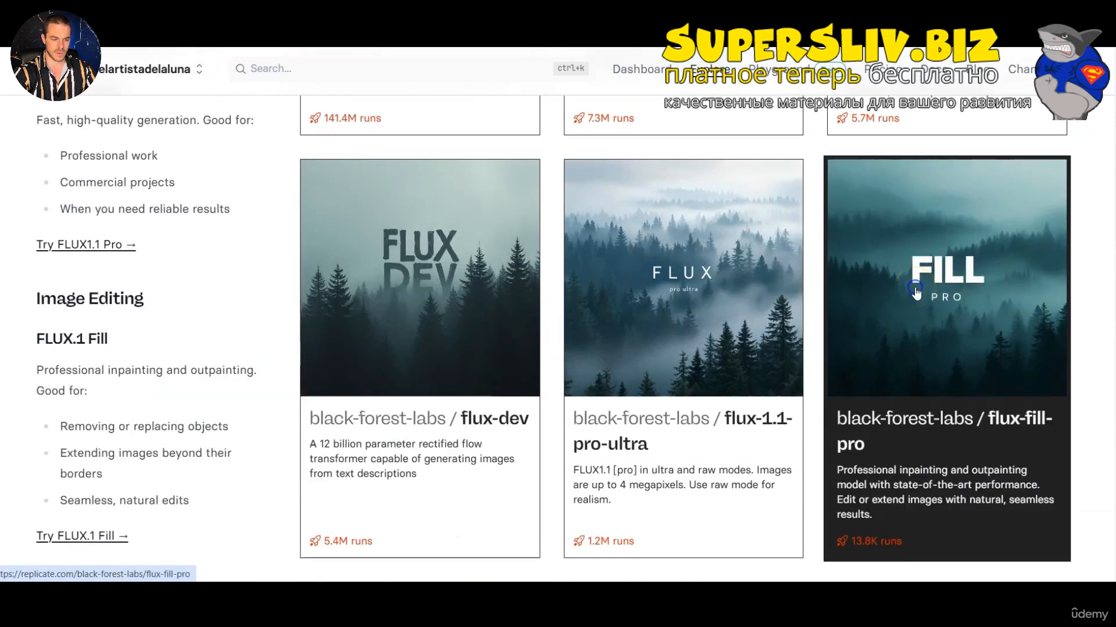
click(826, 500)
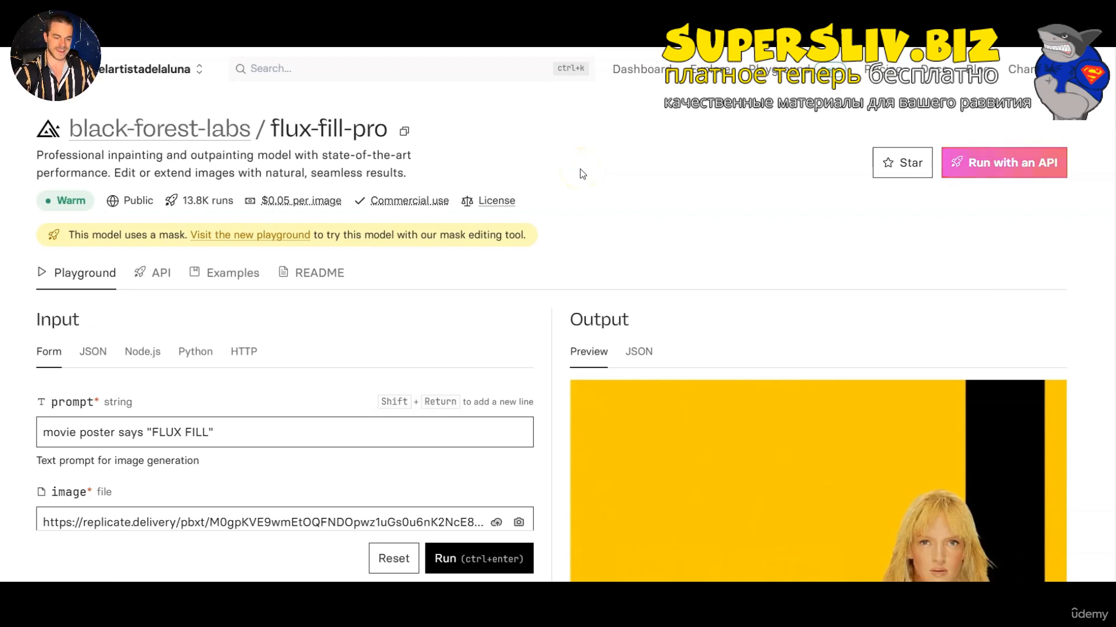
Examine the flux-fill-pro example, comparing its prompt and the original Kill Bill poster with the edited output poster.
scroll(580, 169, down, 4)
scroll(618, 181, up, 4)
click(637, 284)
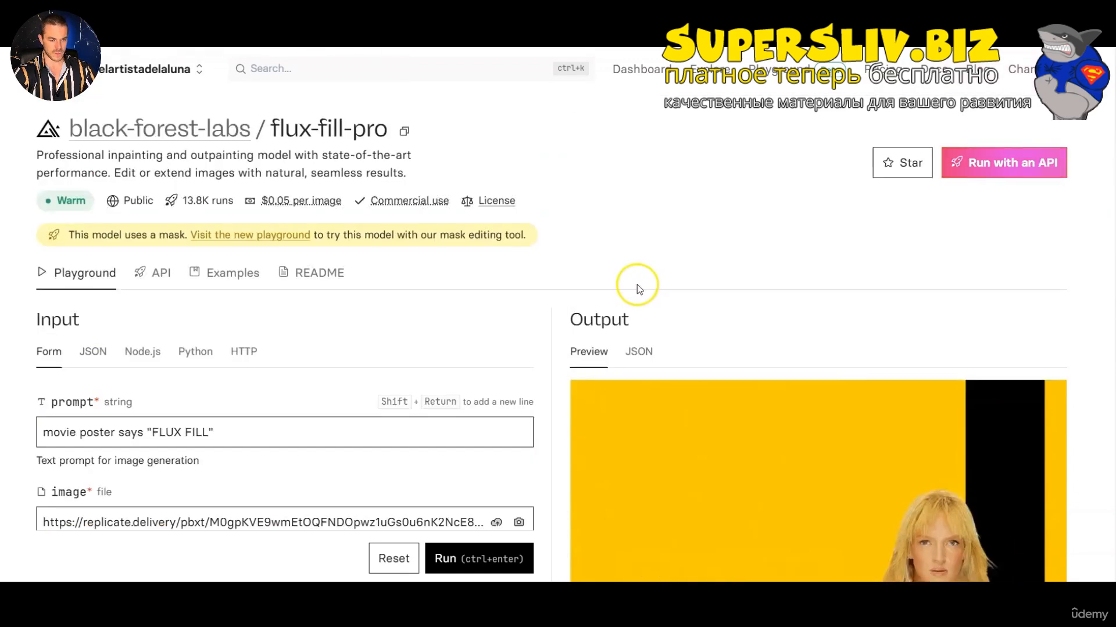
scroll(636, 284, down, 4)
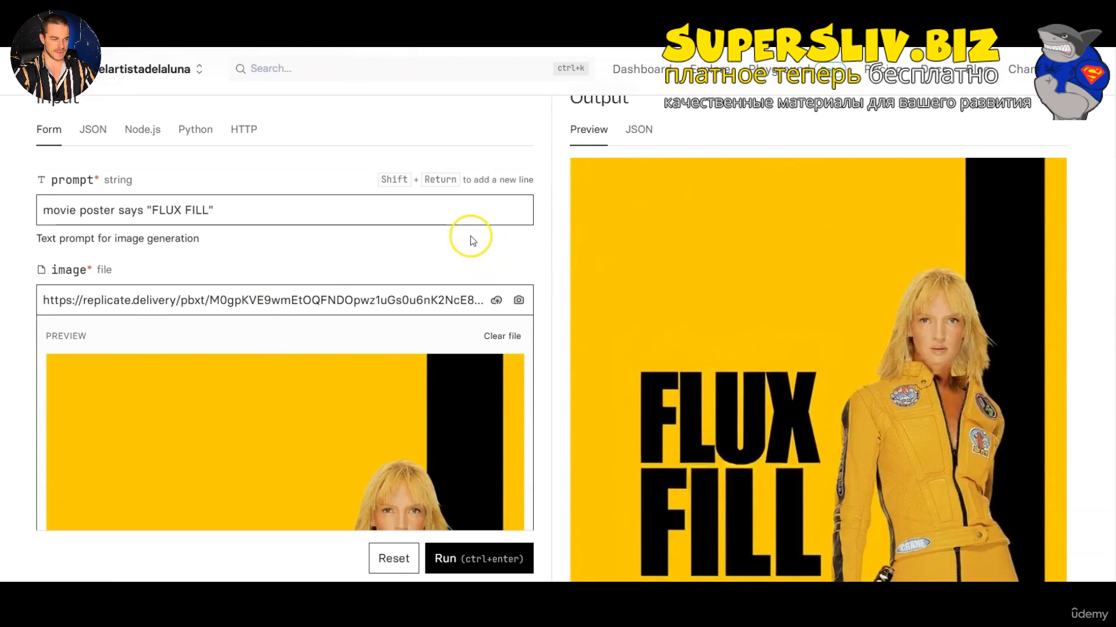
scroll(407, 354, down, 4)
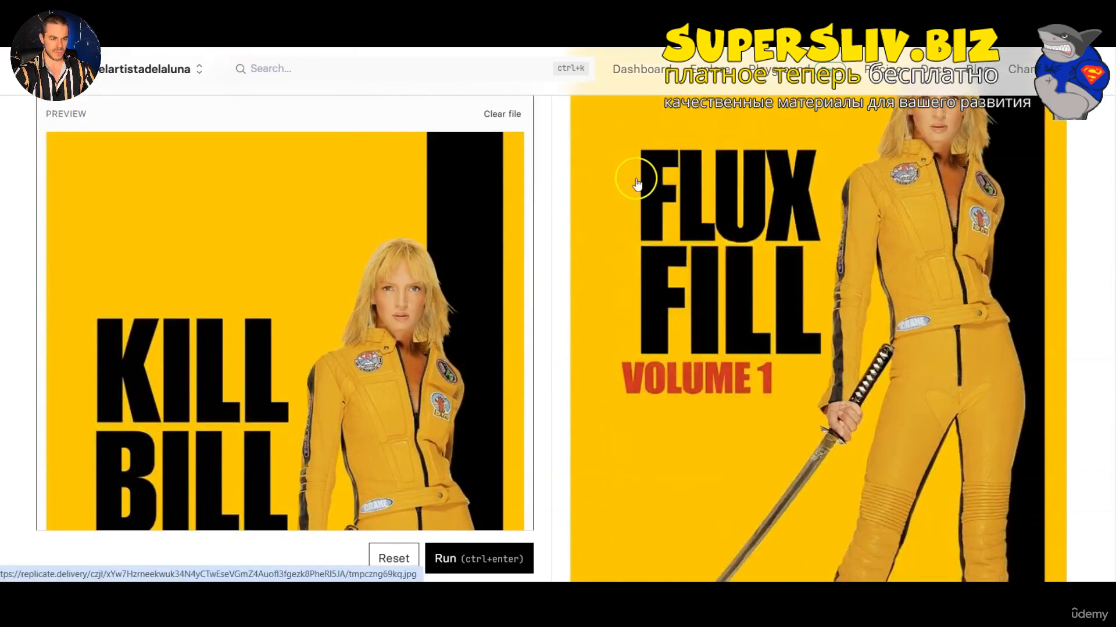
scroll(639, 305, up, 3)
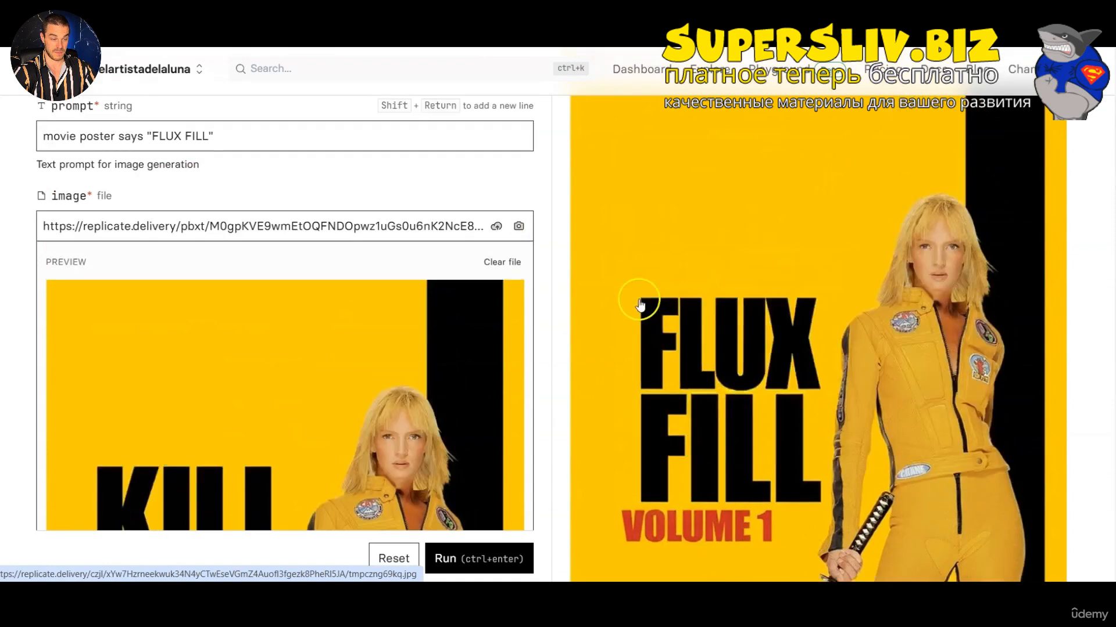
scroll(637, 308, up, 3)
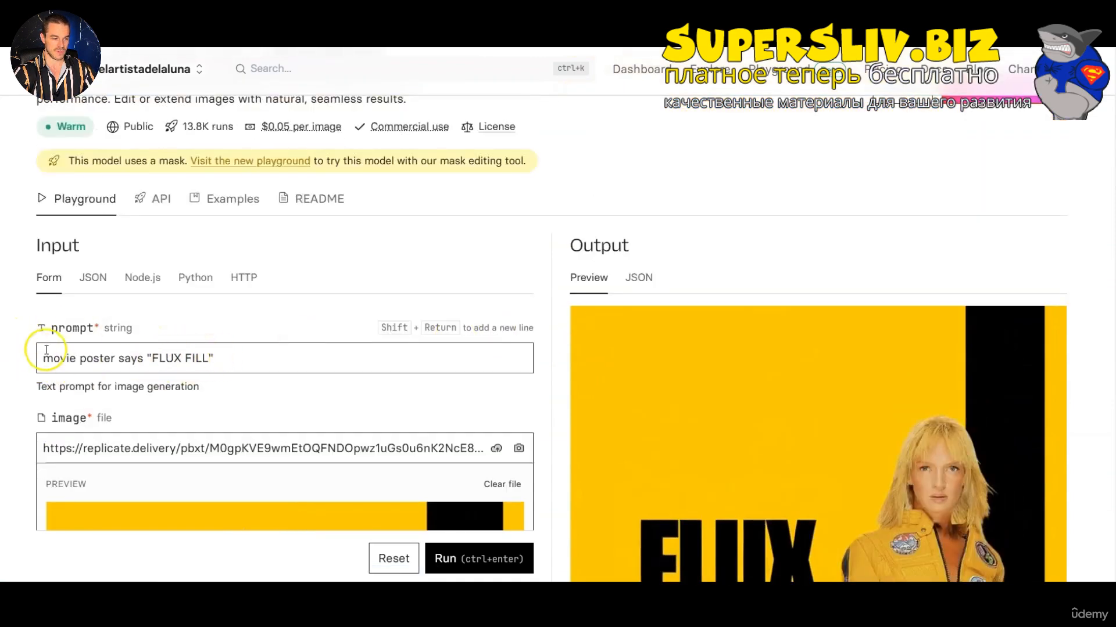
scroll(289, 362, down, 2)
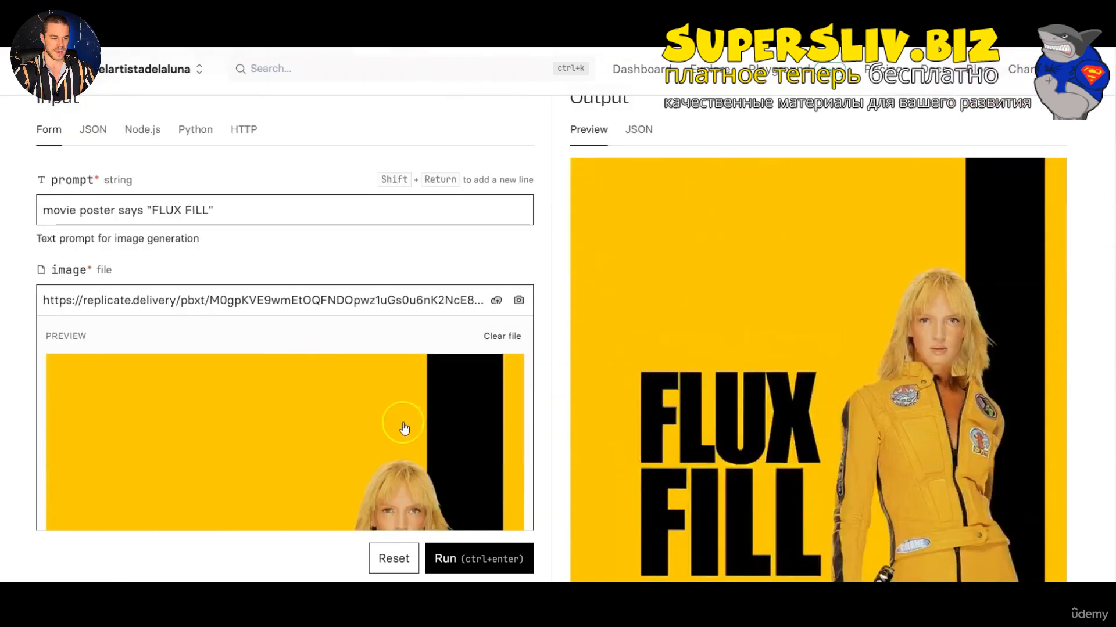
scroll(345, 441, down, 2)
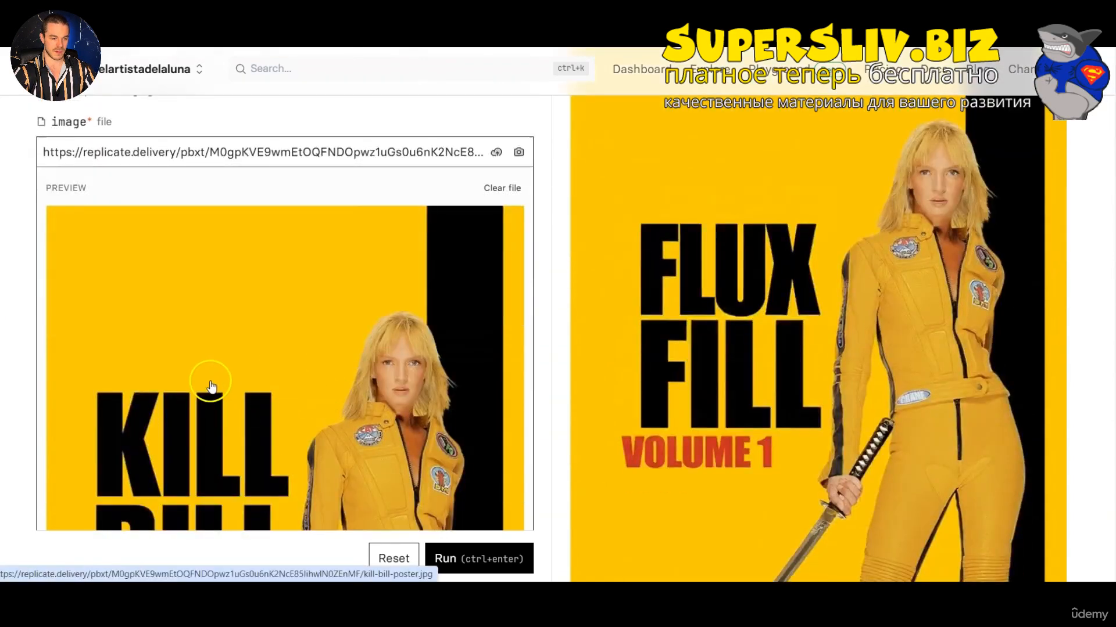
scroll(220, 385, up, 4)
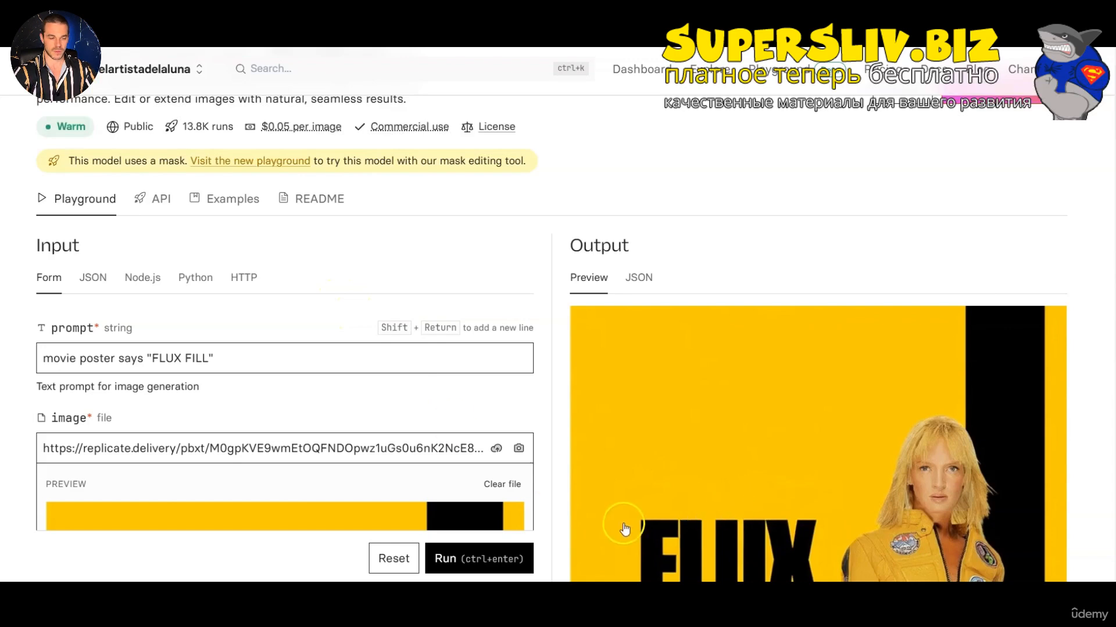
scroll(356, 318, down, 3)
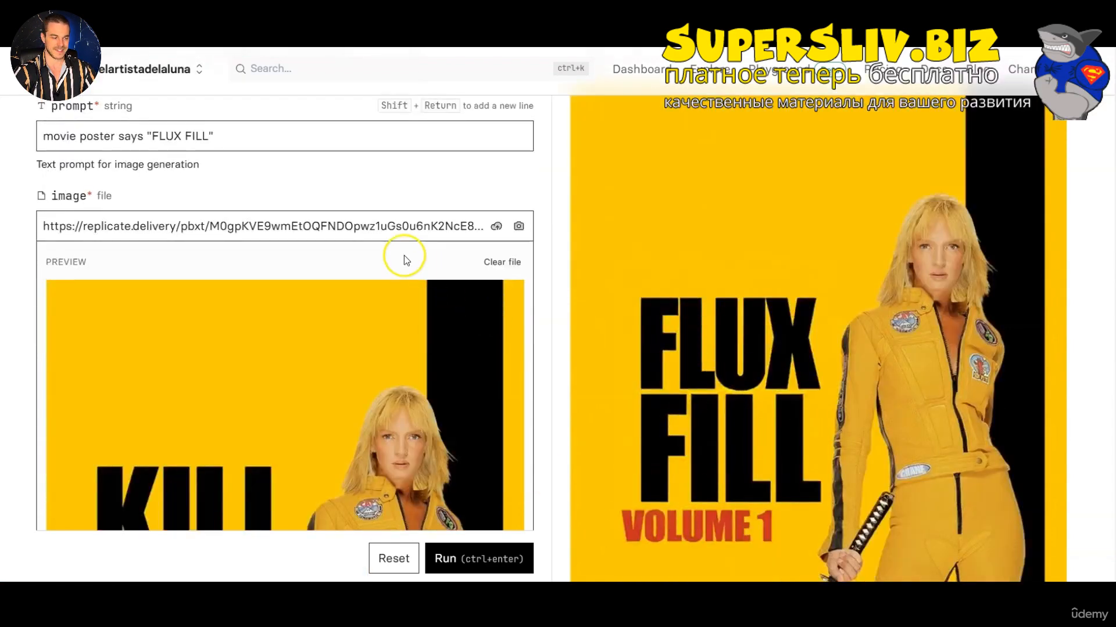
drag(291, 246, 308, 258)
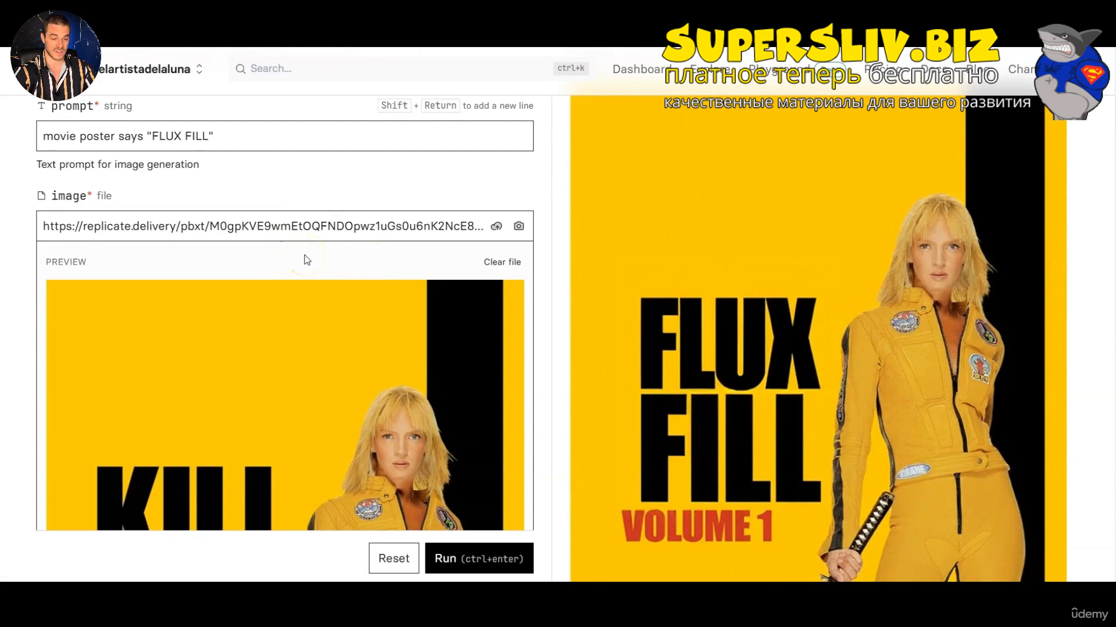
scroll(310, 263, up, 5)
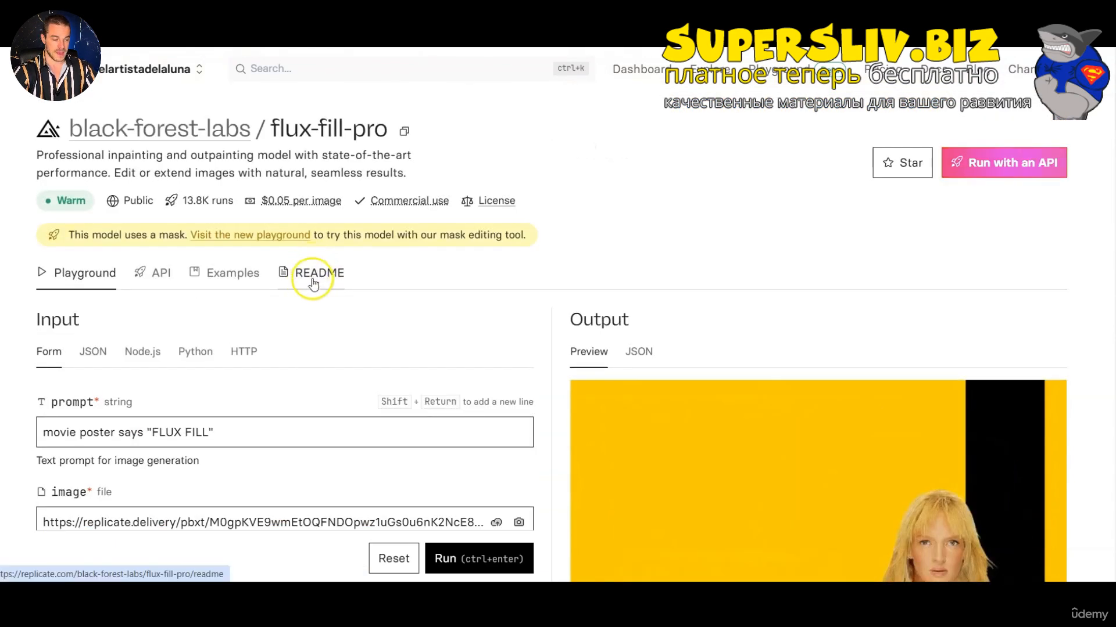
Replace the example prompt of flux-fill-pro with "a red basecap".
scroll(302, 285, down, 2)
scroll(296, 296, down, 1)
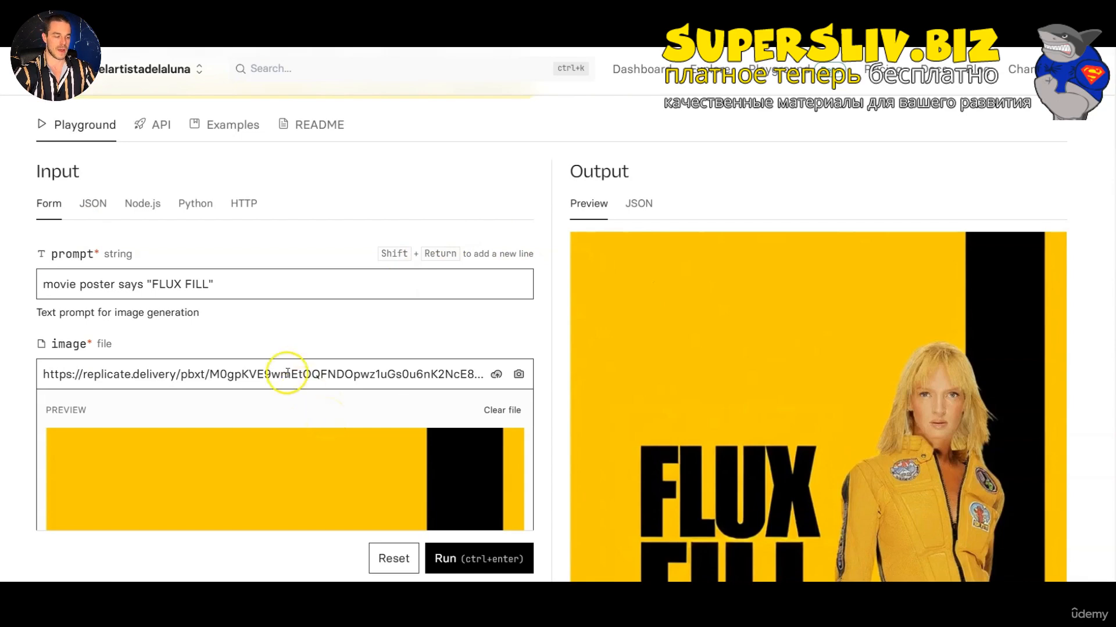
drag(242, 282, 0, 283)
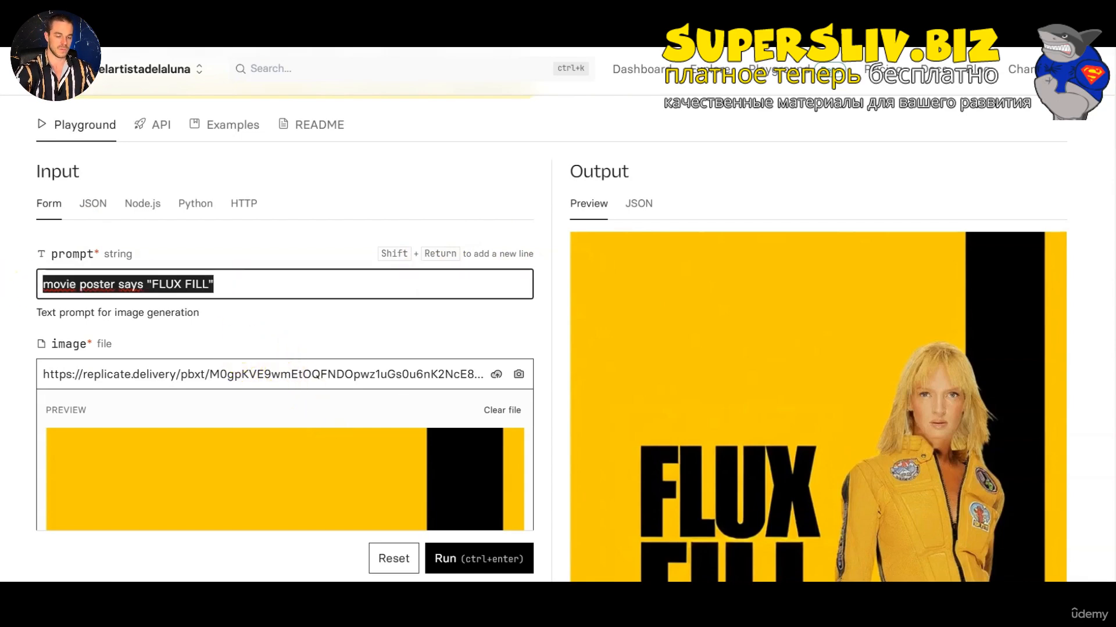
key(BackSpace)
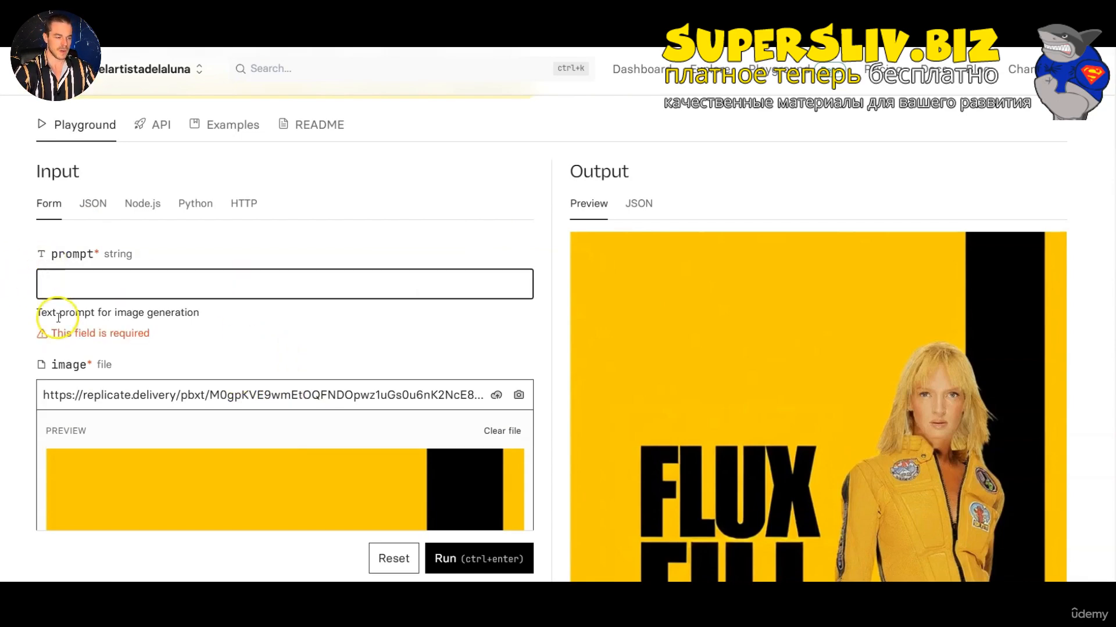
text(a red basecap)
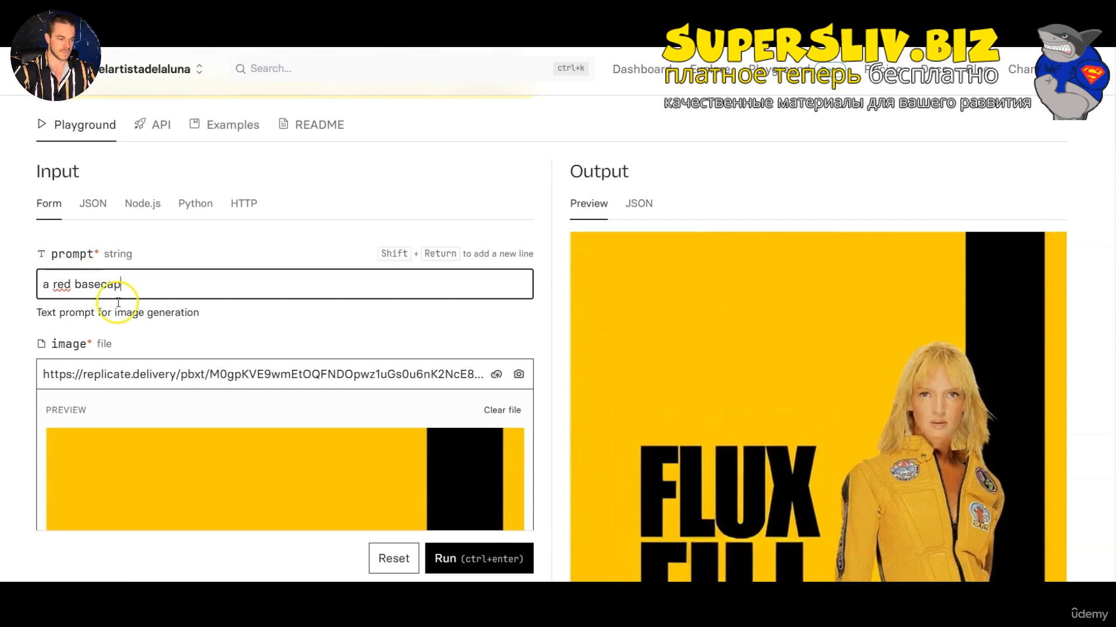
scroll(474, 295, down, 3)
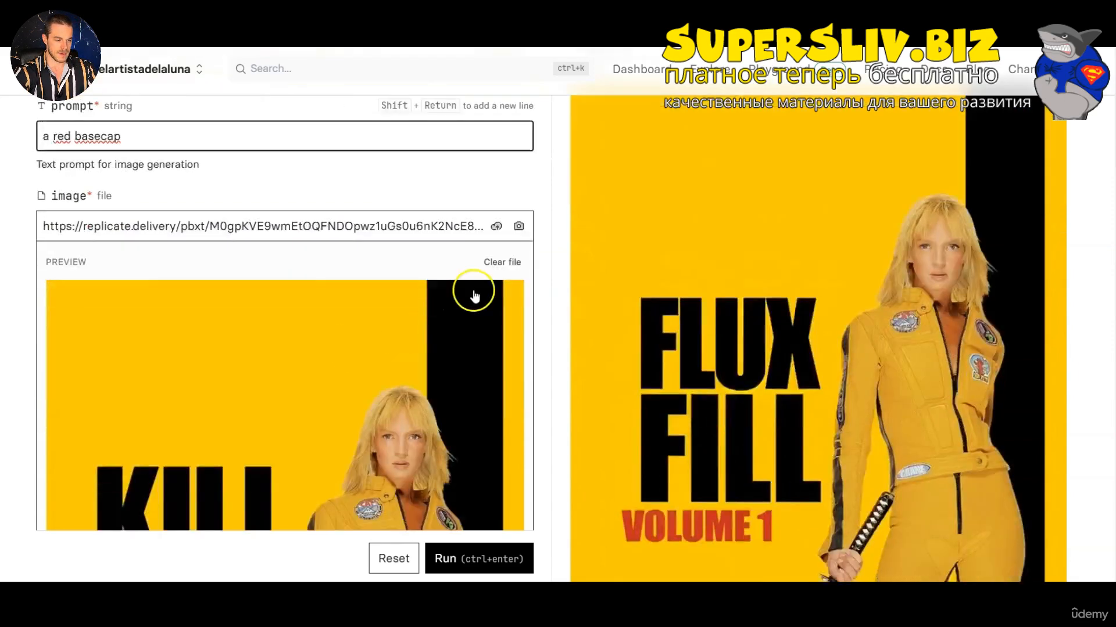
Replace the example input image with the portrait tmpgrc_o5b4 from the Downloads folder.
click(469, 226)
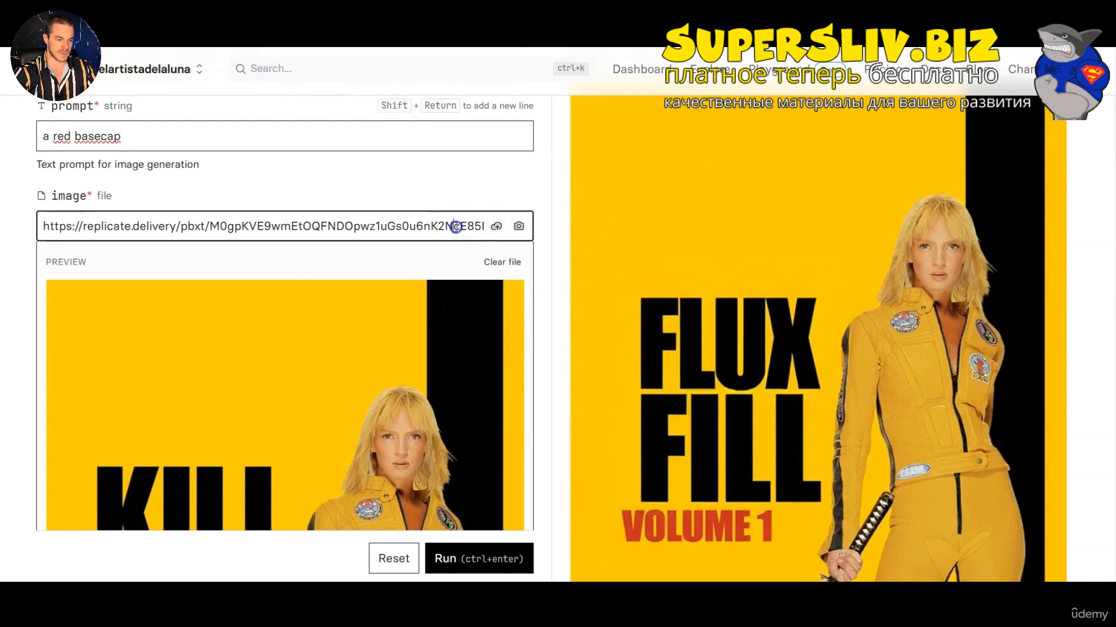
drag(44, 228, 587, 231)
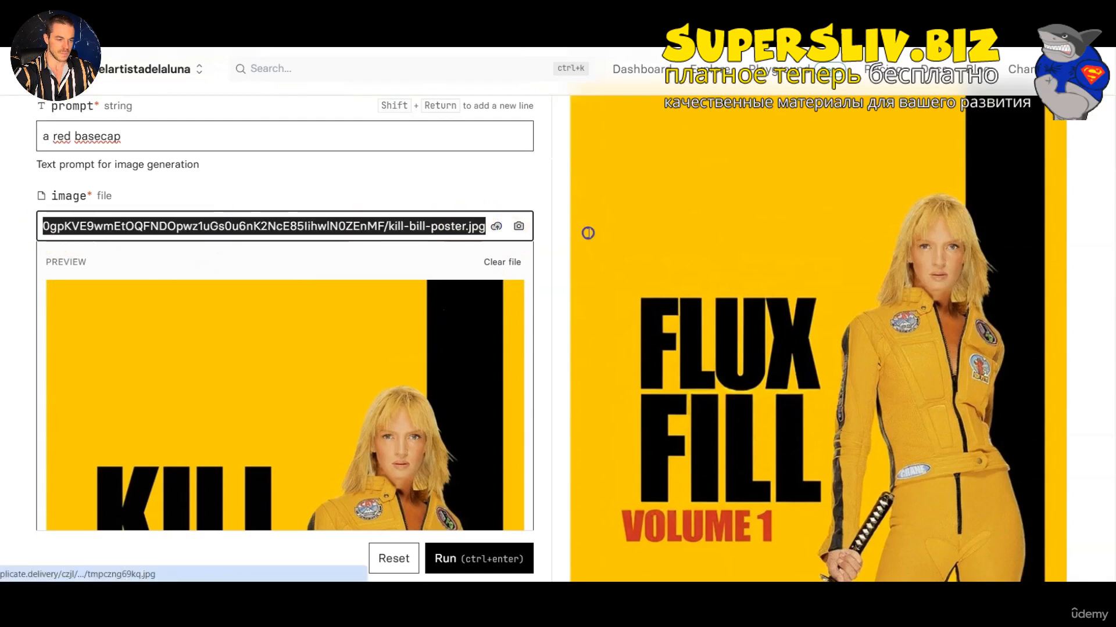
key(BackSpace)
click(497, 226)
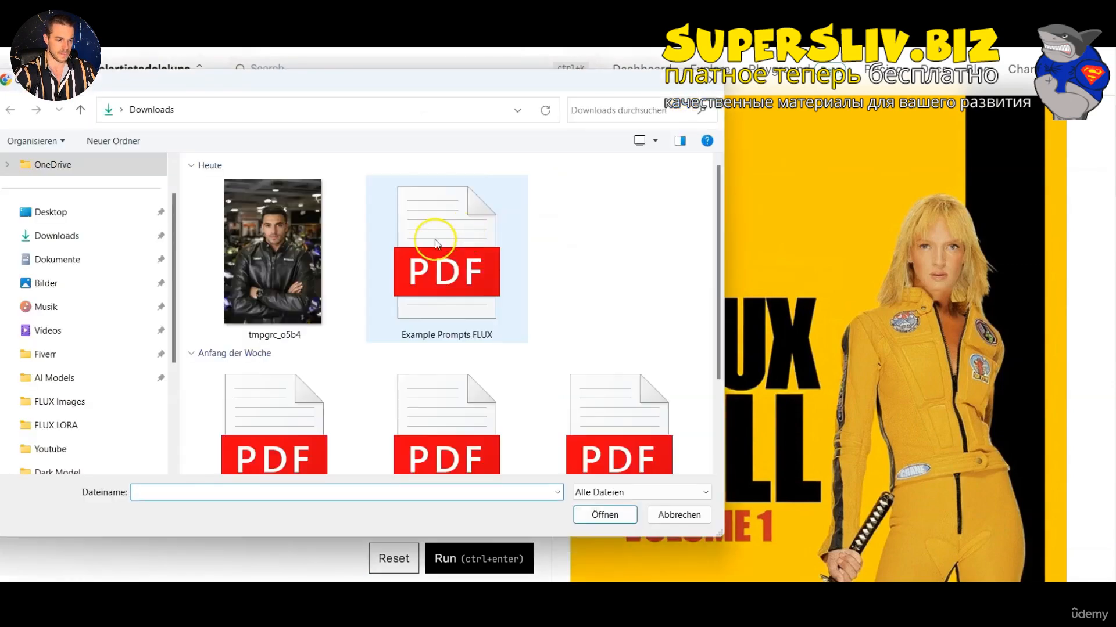
click(312, 234)
click(514, 500)
click(605, 523)
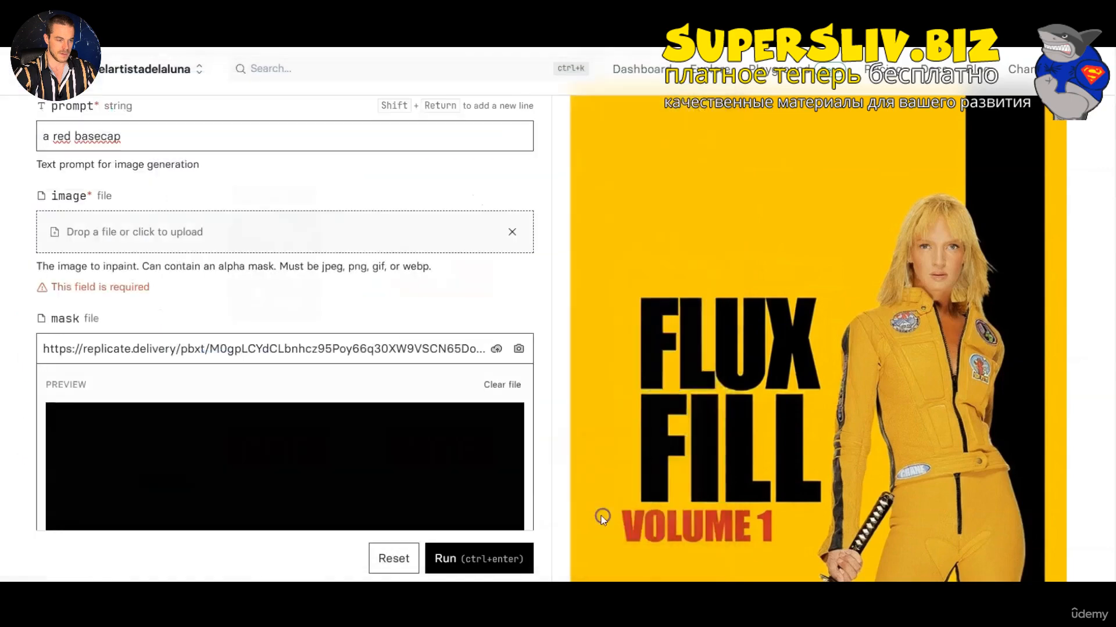
Examine the uploaded portrait and compare it with the black-and-white example mask to see which areas get inpainted.
scroll(329, 357, down, 4)
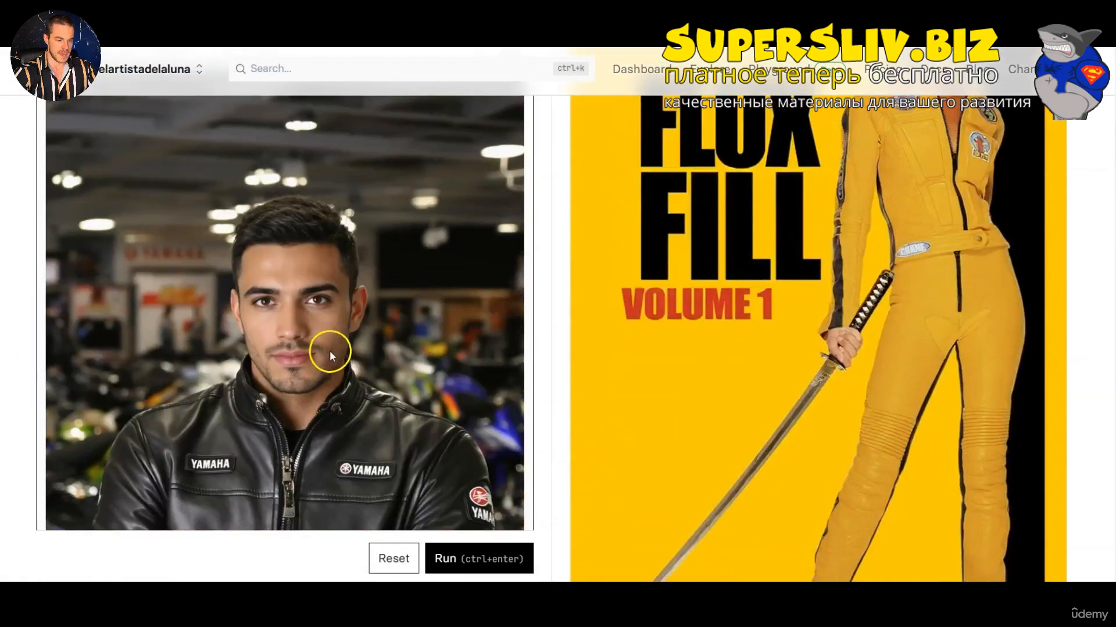
scroll(331, 343, down, 3)
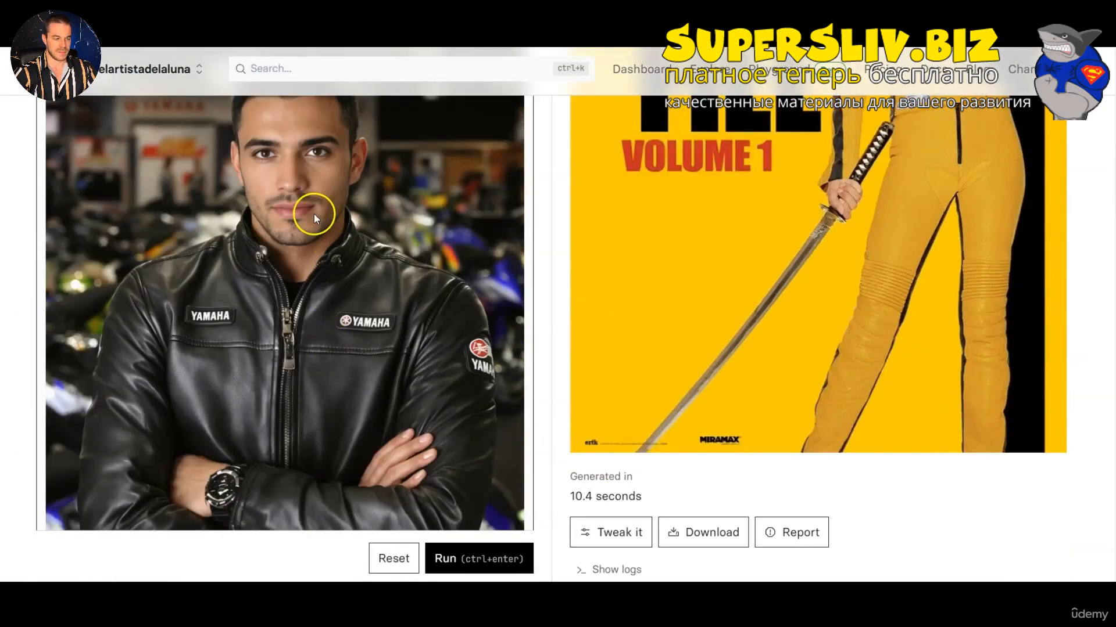
scroll(313, 214, down, 6)
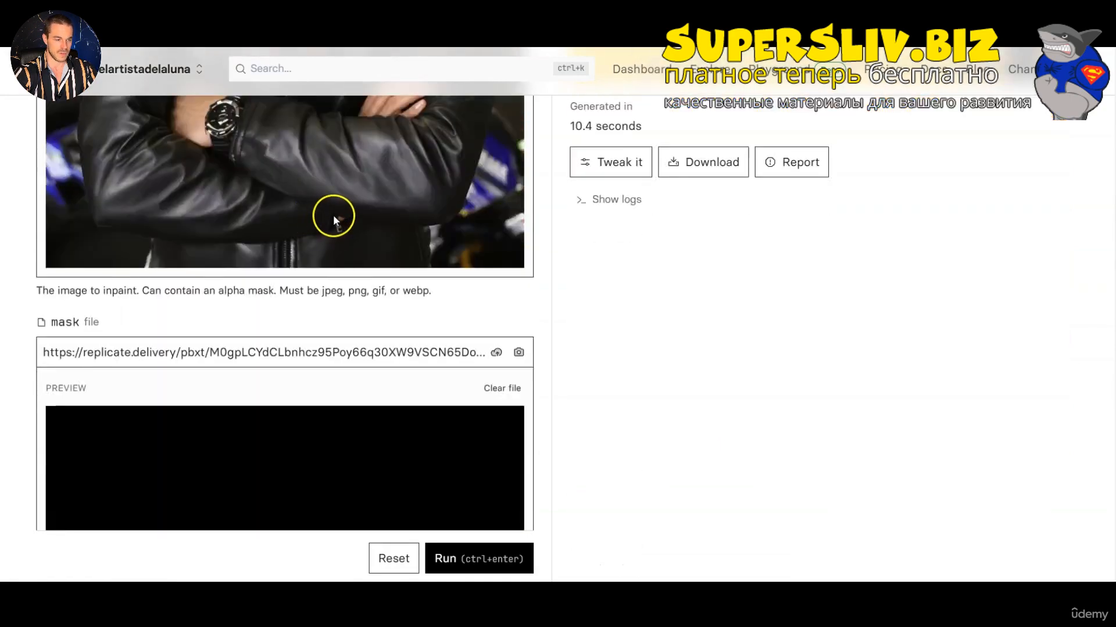
scroll(336, 207, down, 4)
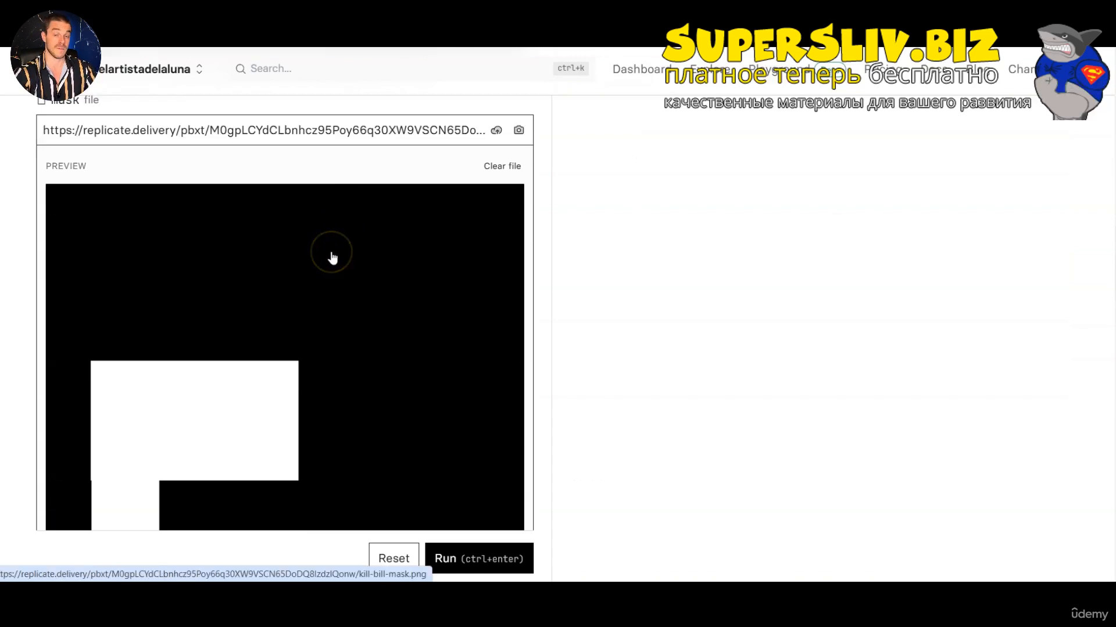
scroll(329, 255, up, 10)
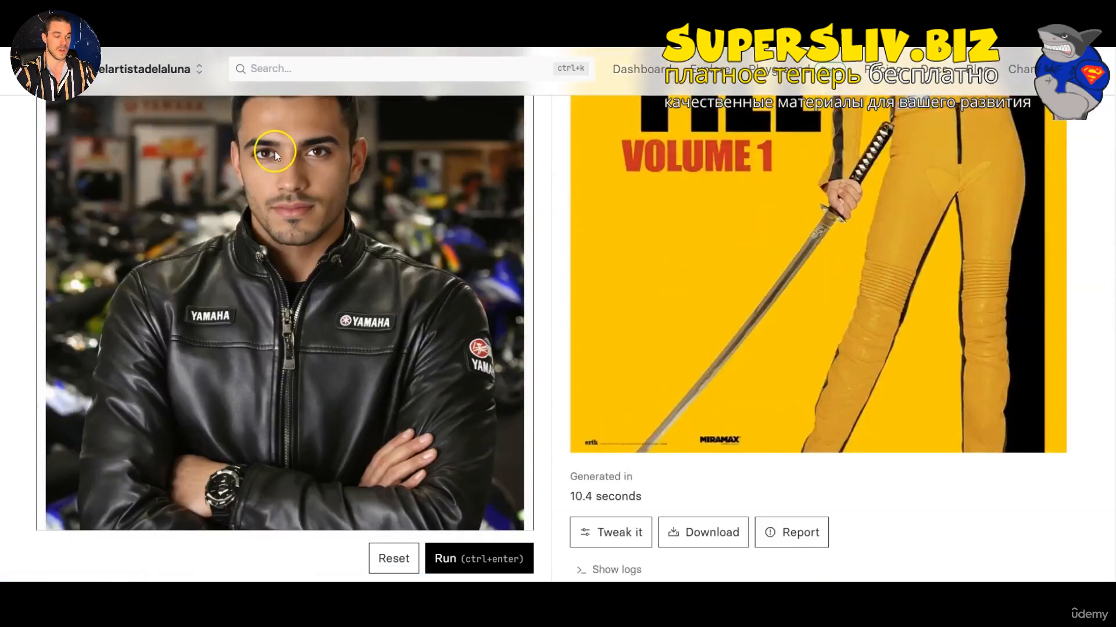
scroll(281, 335, down, 10)
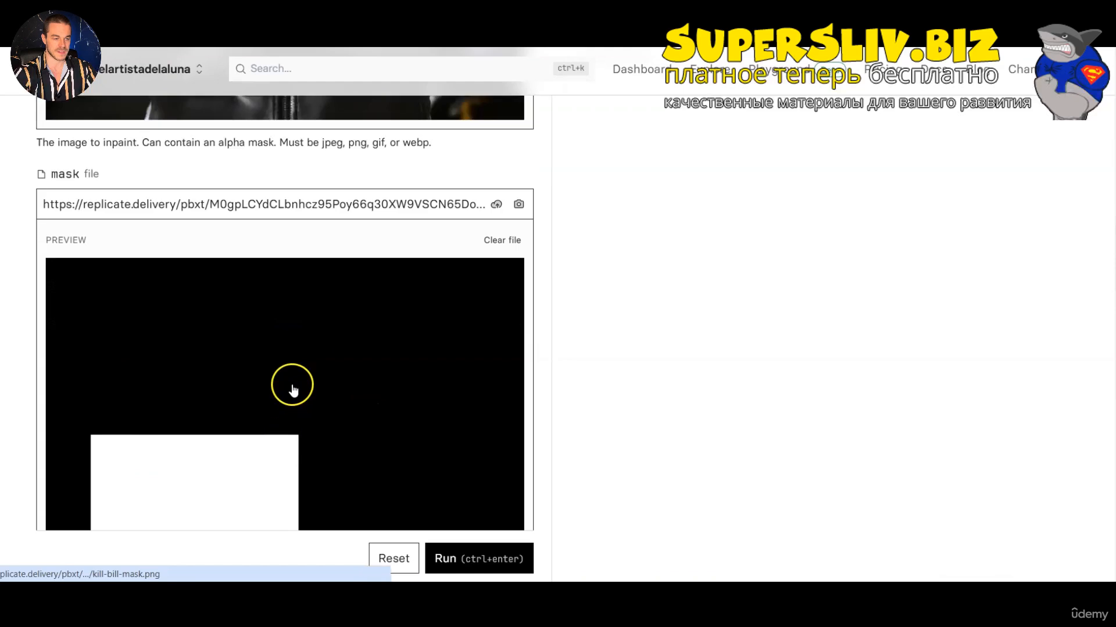
scroll(292, 388, up, 10)
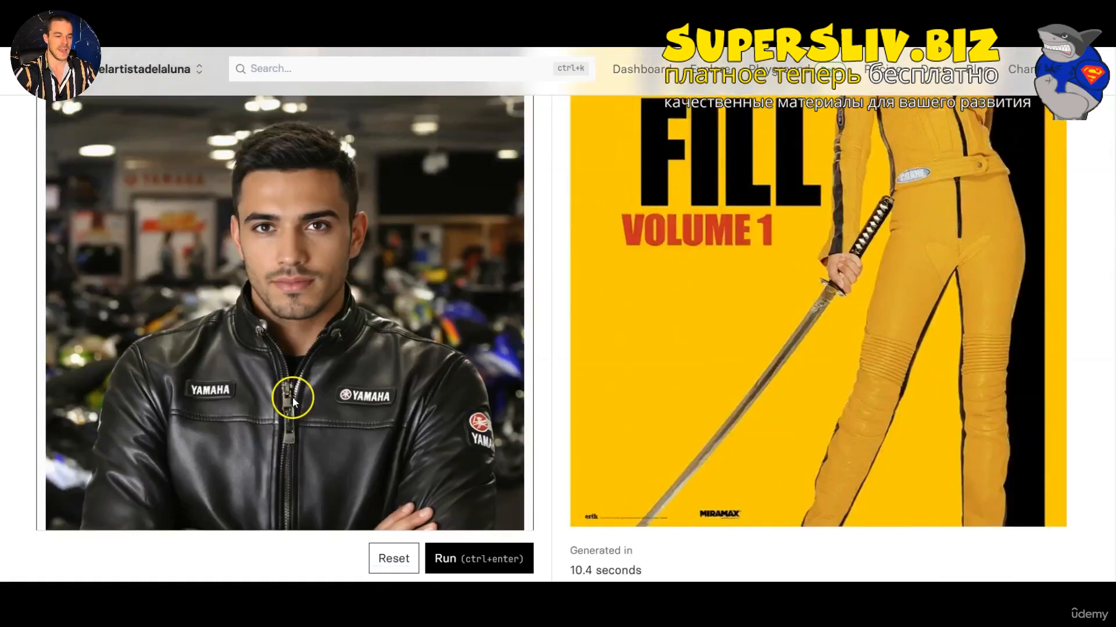
scroll(320, 334, up, 1)
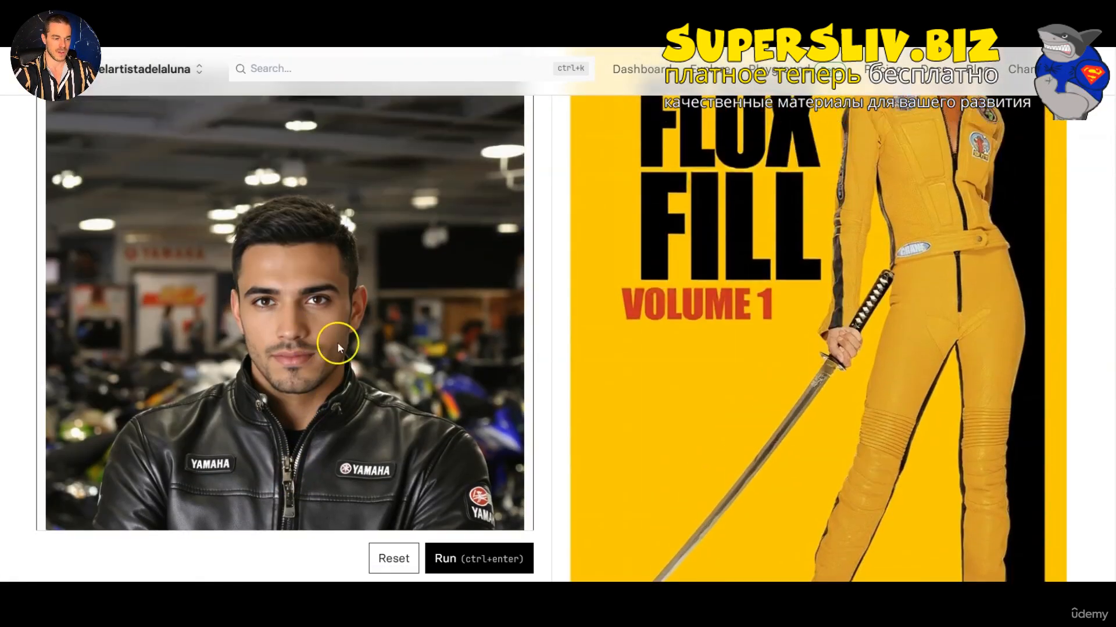
scroll(338, 347, down, 3)
scroll(339, 347, down, 10)
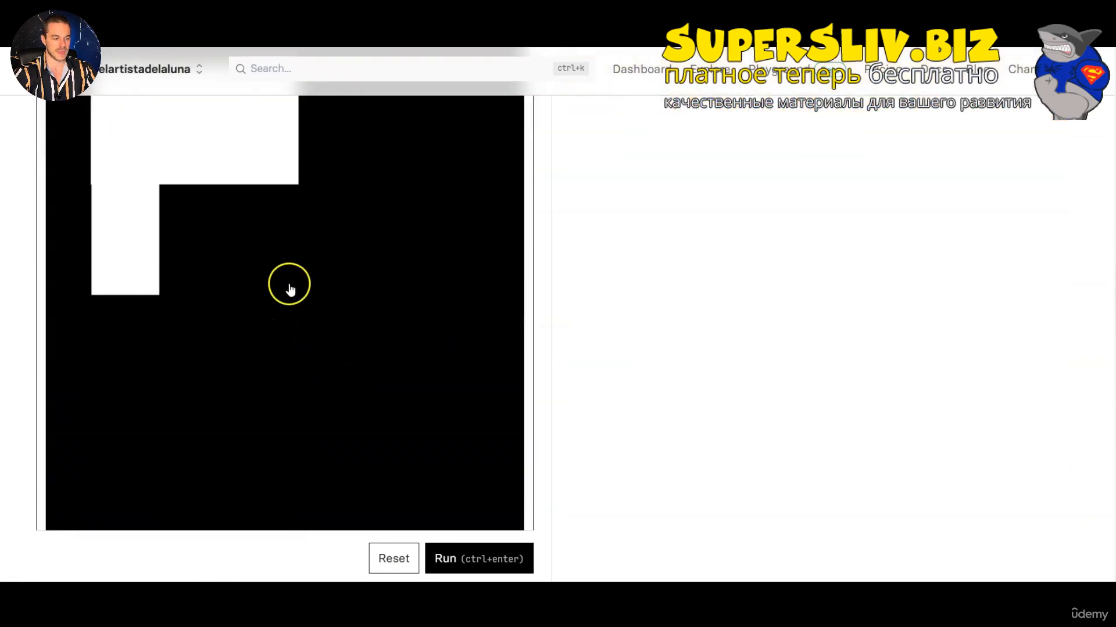
scroll(232, 299, up, 1)
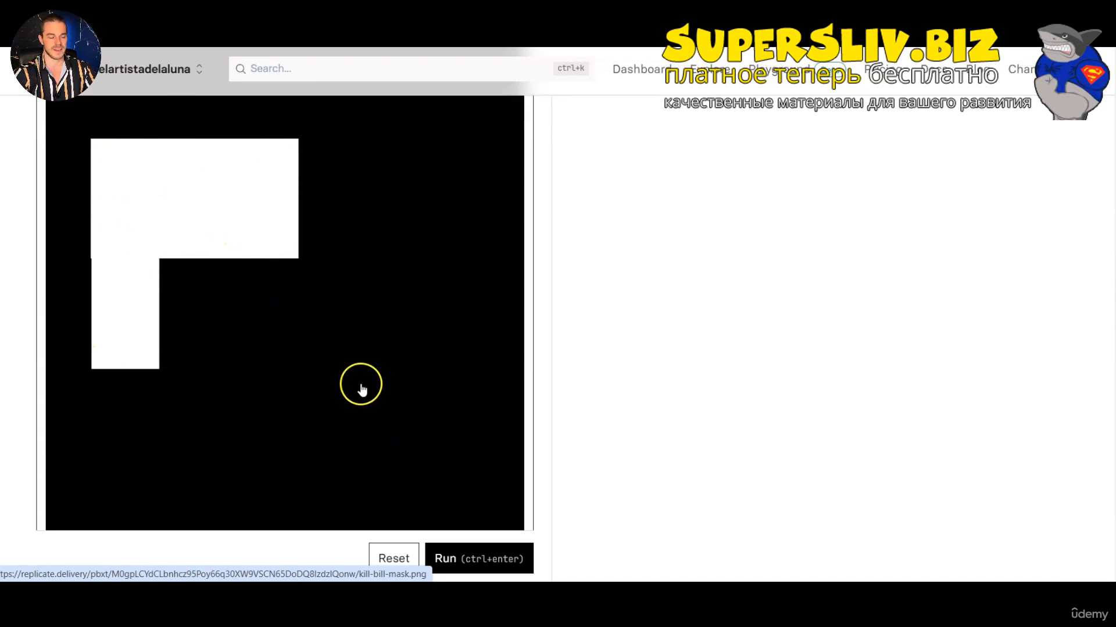
scroll(361, 389, up, 10)
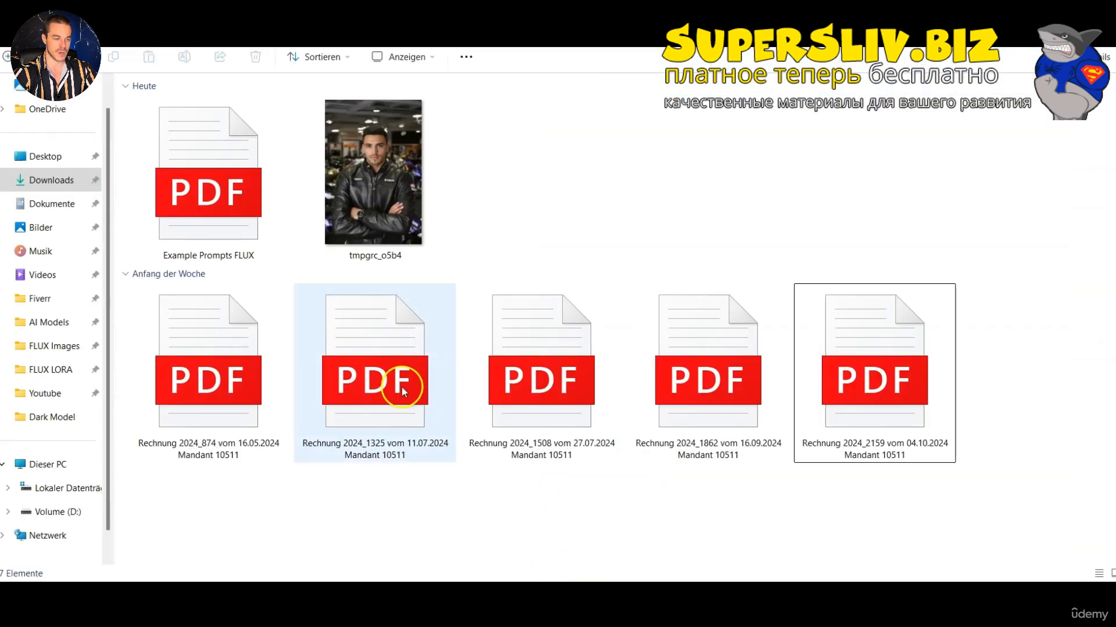
Switch to GIMP, opening the portrait tmpgrc_o5b4 from the Downloads folder at 50 % zoom.
click(343, 200)
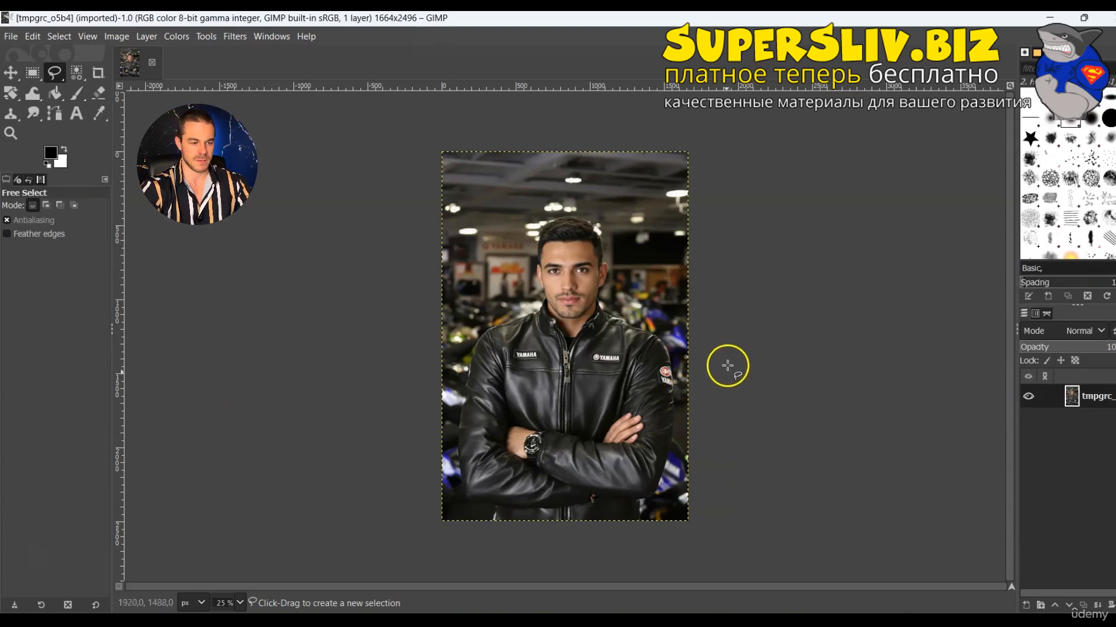
click(238, 602)
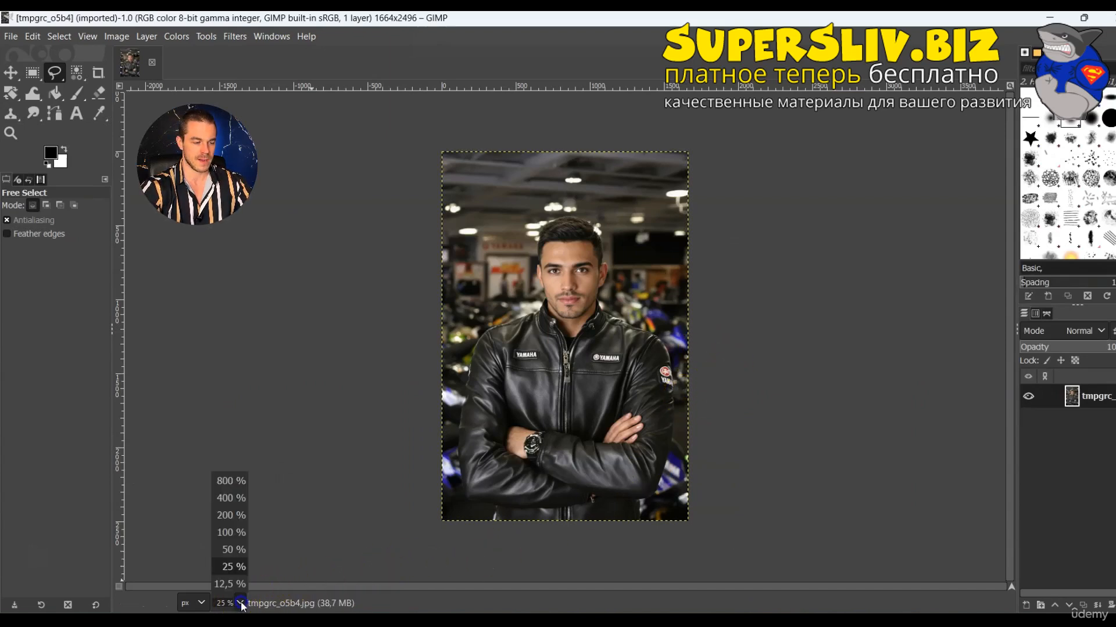
click(232, 549)
scroll(480, 431, up, 3)
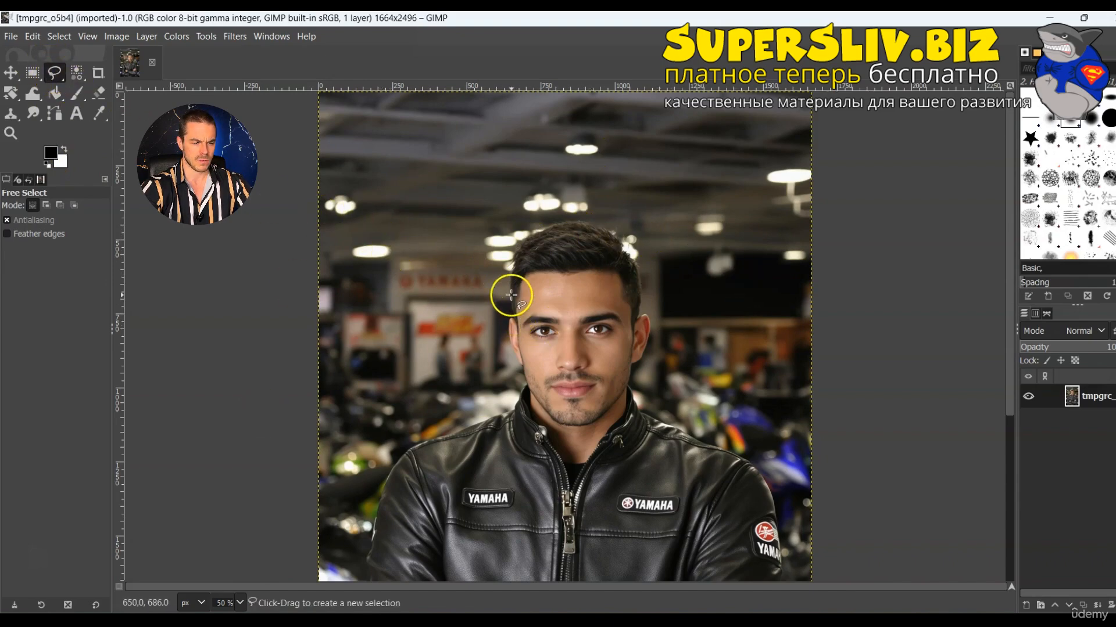
Outline a closed cap-shaped free selection along the man's forehead and around his hair, with generous space above and beside the head.
click(504, 298)
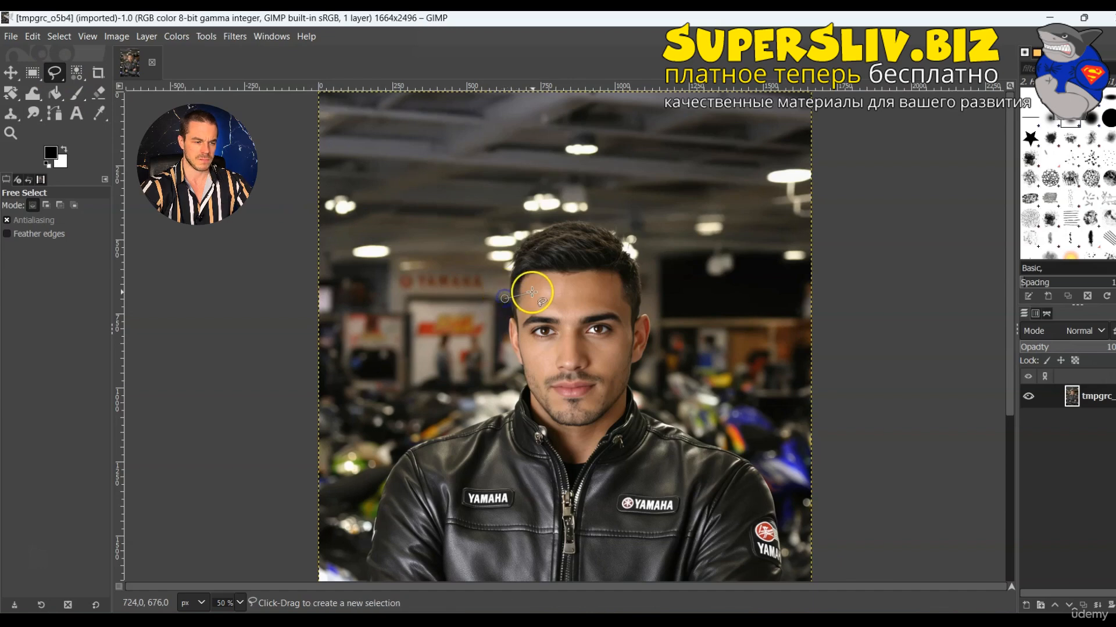
click(535, 292)
click(573, 291)
click(603, 292)
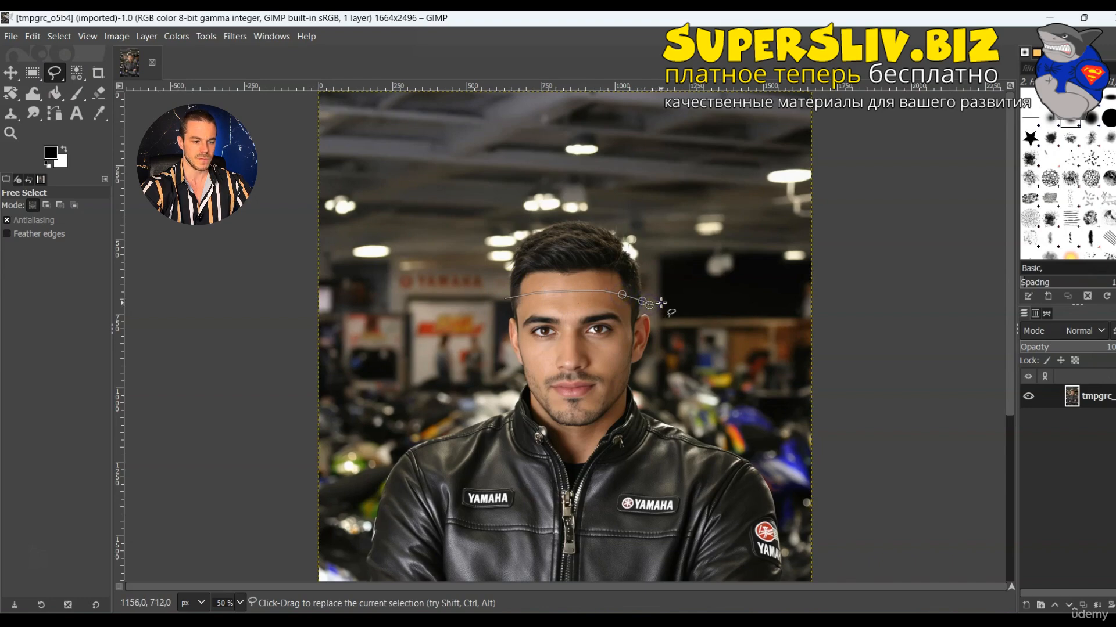
mouse_move(681, 243)
mouse_down()
mouse_move(667, 192)
mouse_move(629, 154)
mouse_up()
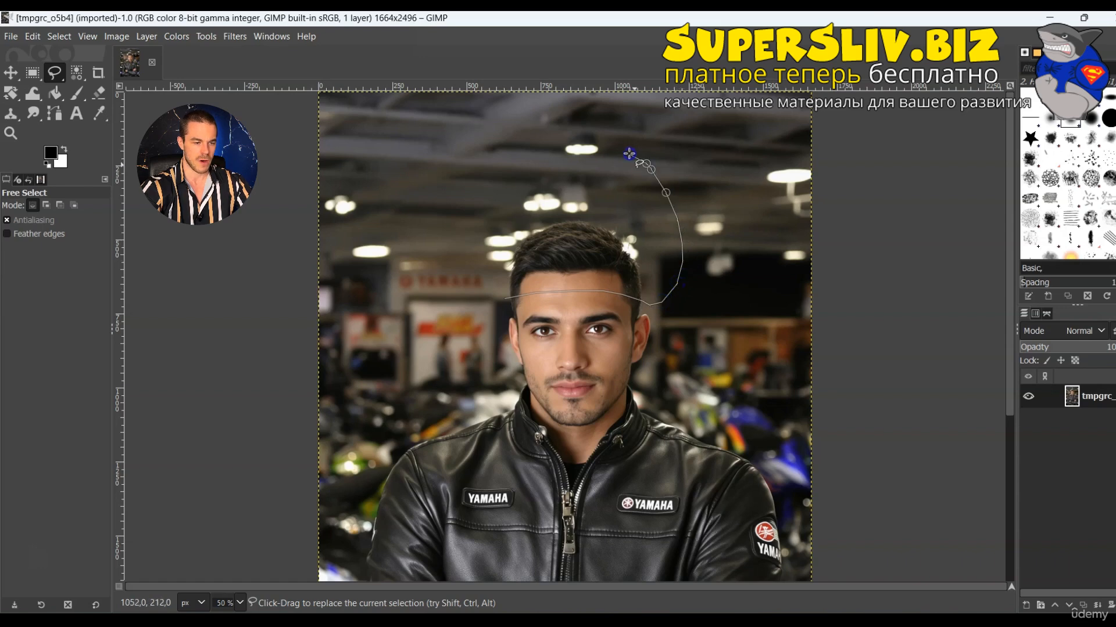
click(464, 191)
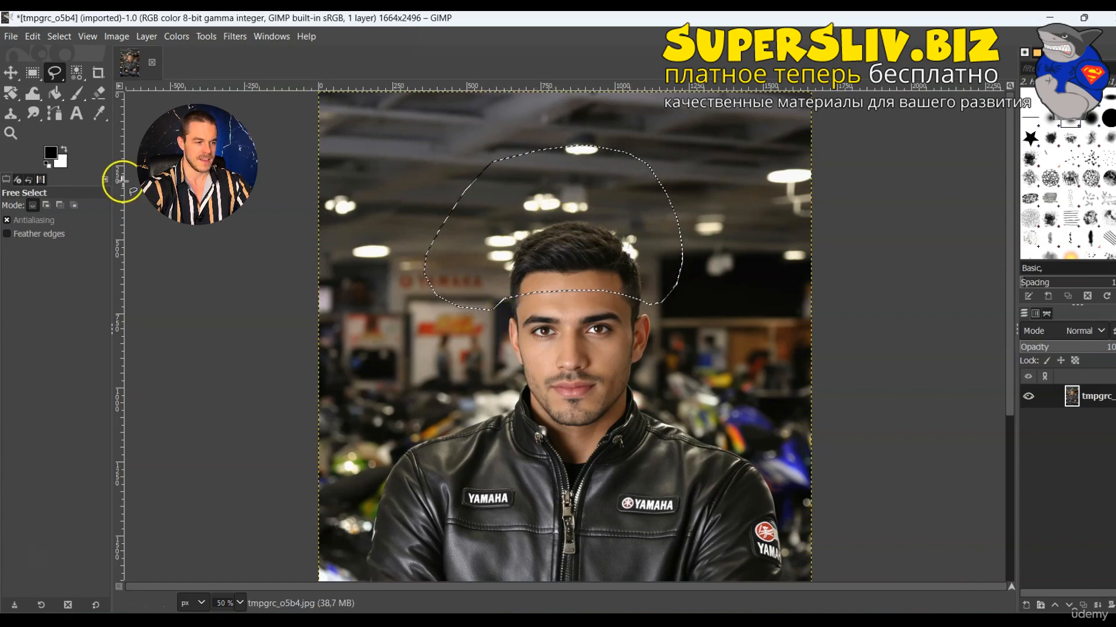
Fill the cap-shaped selection with white and, after inverting it, the rest of the image with black.
drag(56, 161, 513, 186)
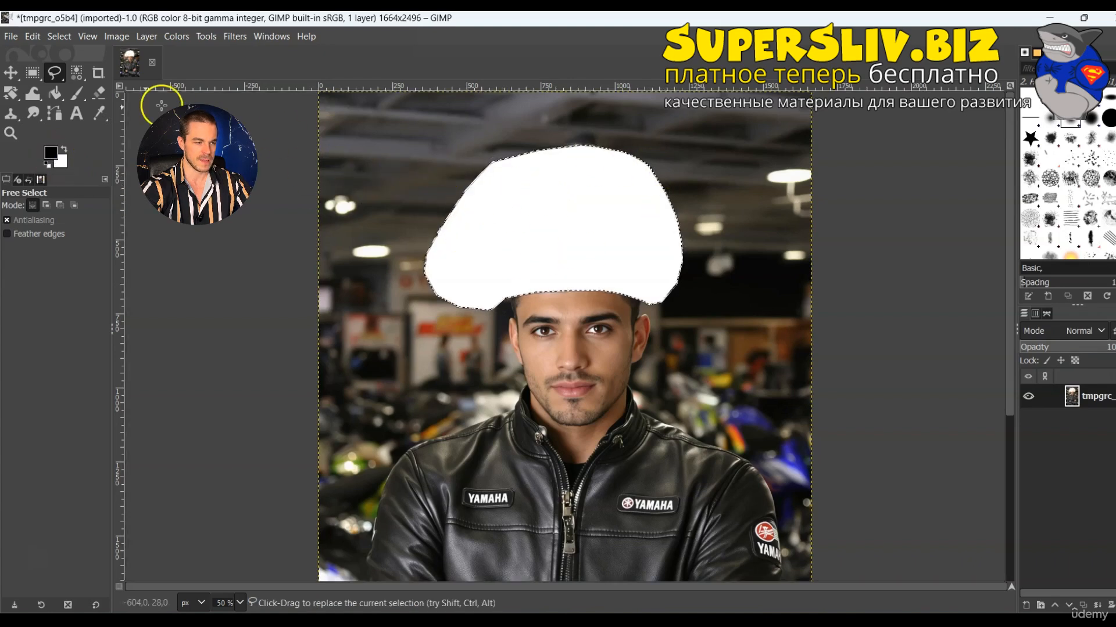
click(60, 38)
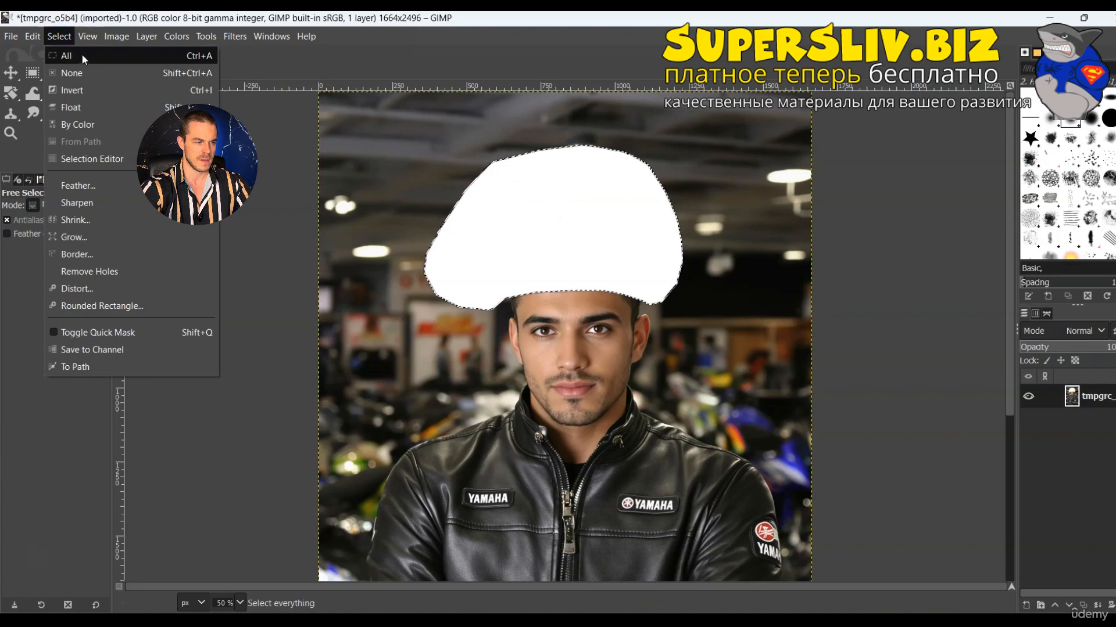
click(92, 89)
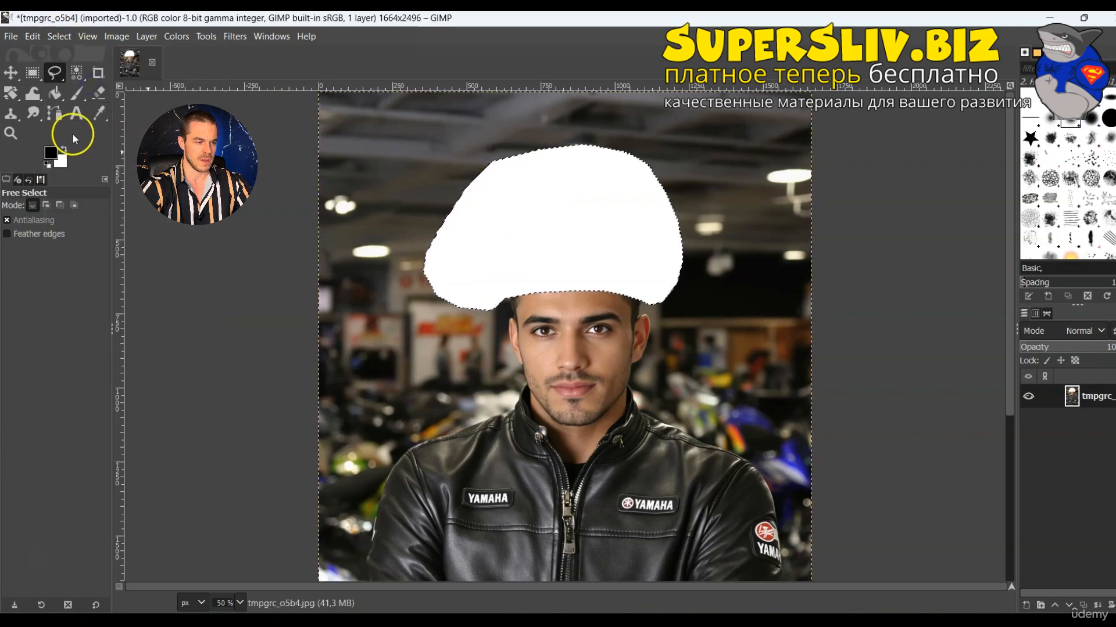
key(d)
drag(50, 156, 358, 173)
Export the black-and-white image to the Downloads folder as the JPEG Mask.jpg with quality 100.
click(11, 37)
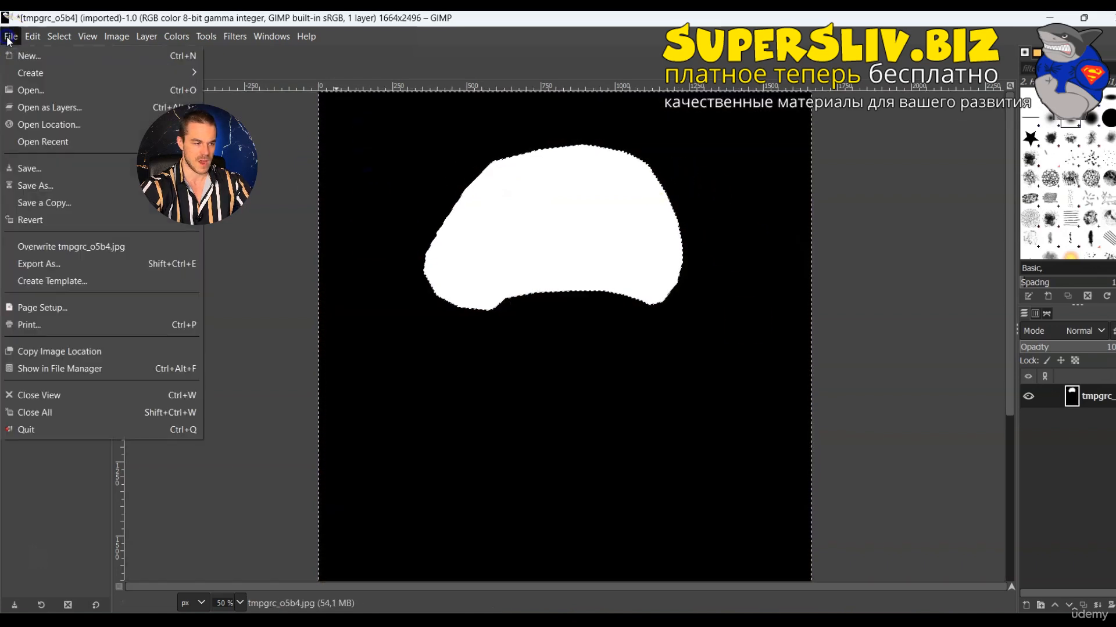
click(90, 264)
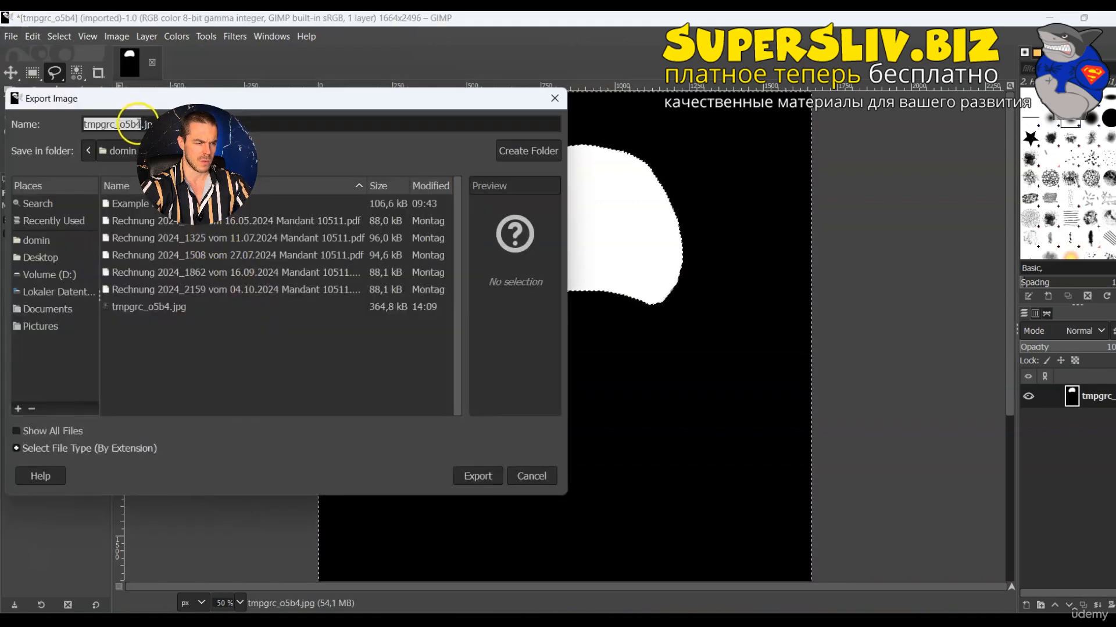
text(Mask)
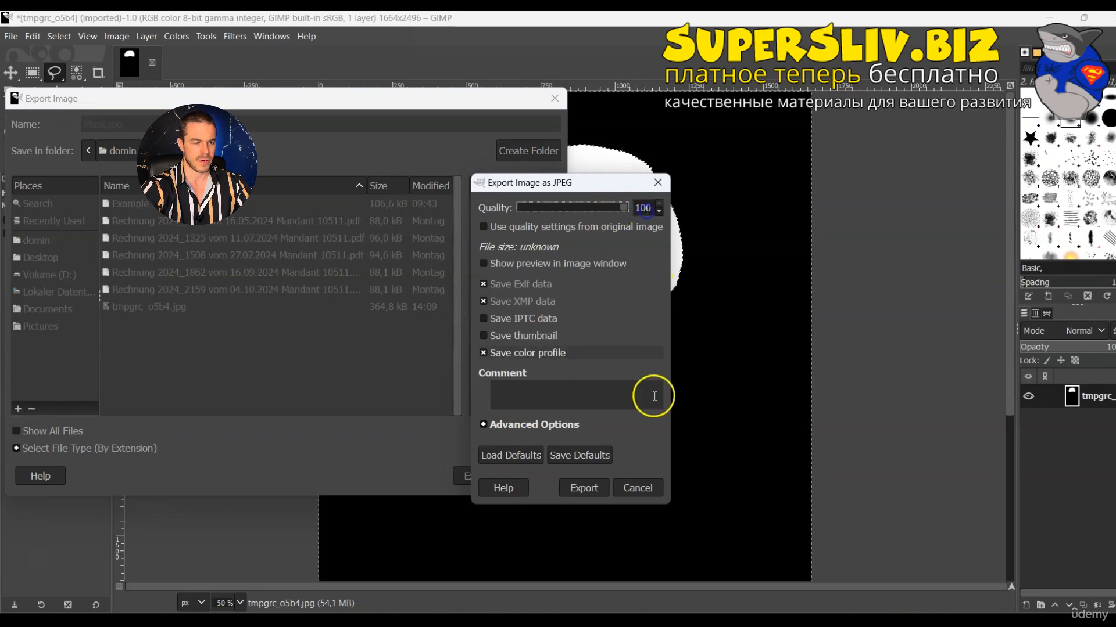
click(590, 488)
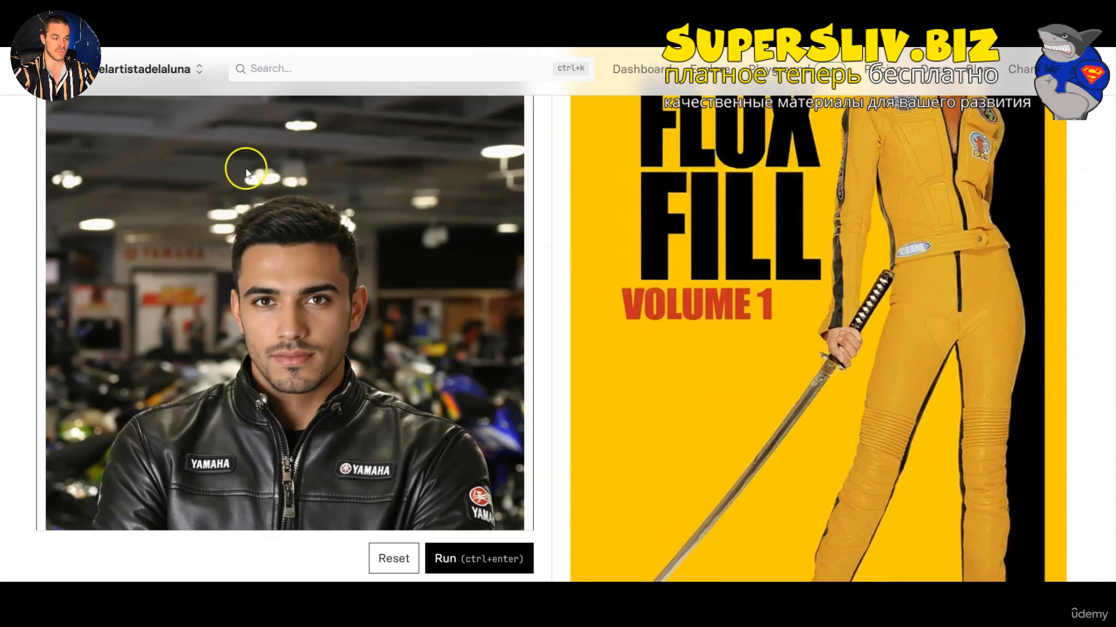
Switch back to the flux-fill-pro page and replace the example mask with the Mask file from the Downloads folder.
scroll(236, 203, down, 5)
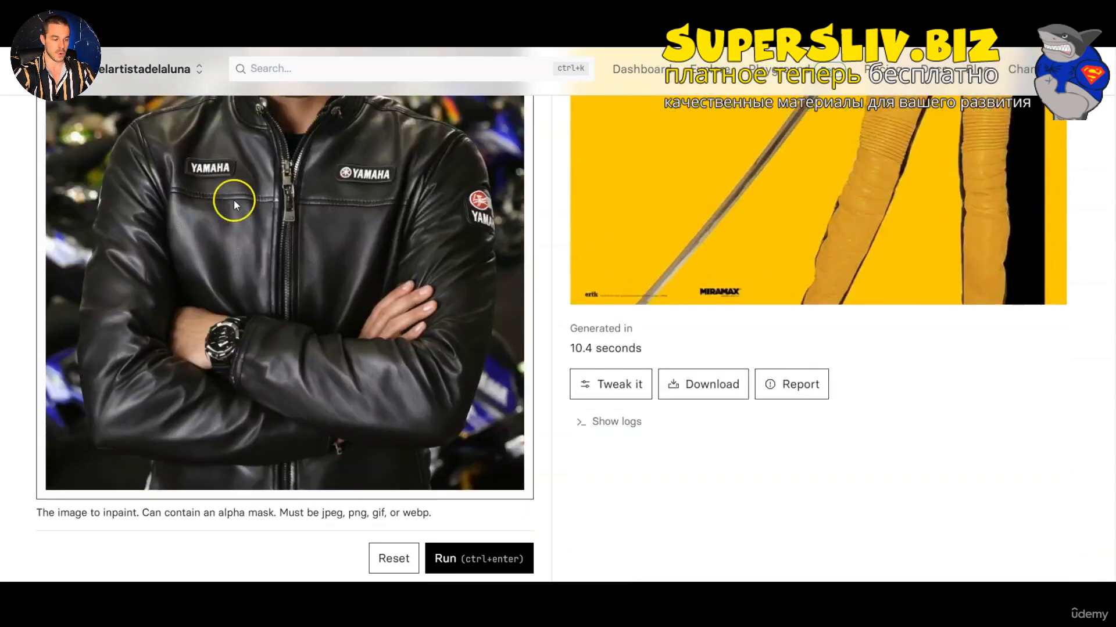
scroll(236, 202, down, 10)
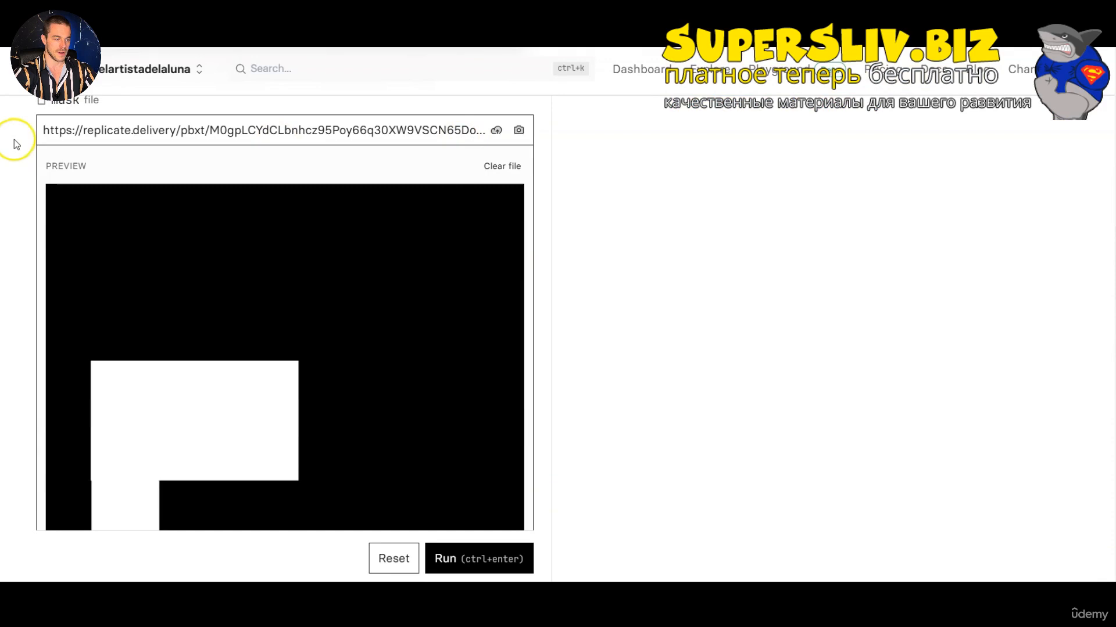
drag(44, 130, 552, 135)
click(521, 161)
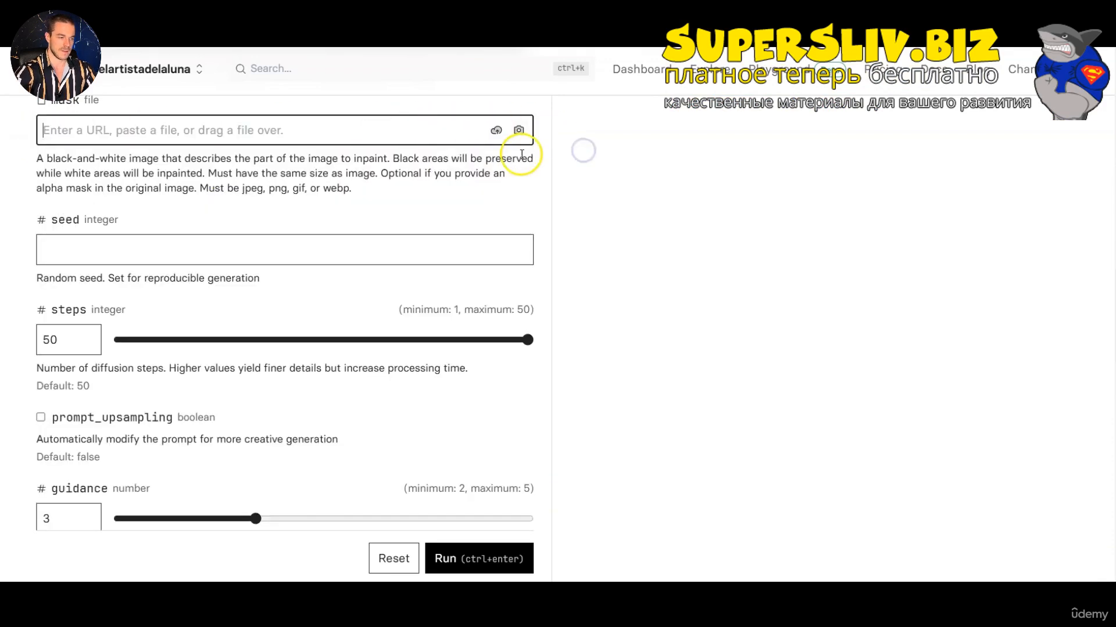
click(495, 130)
click(405, 135)
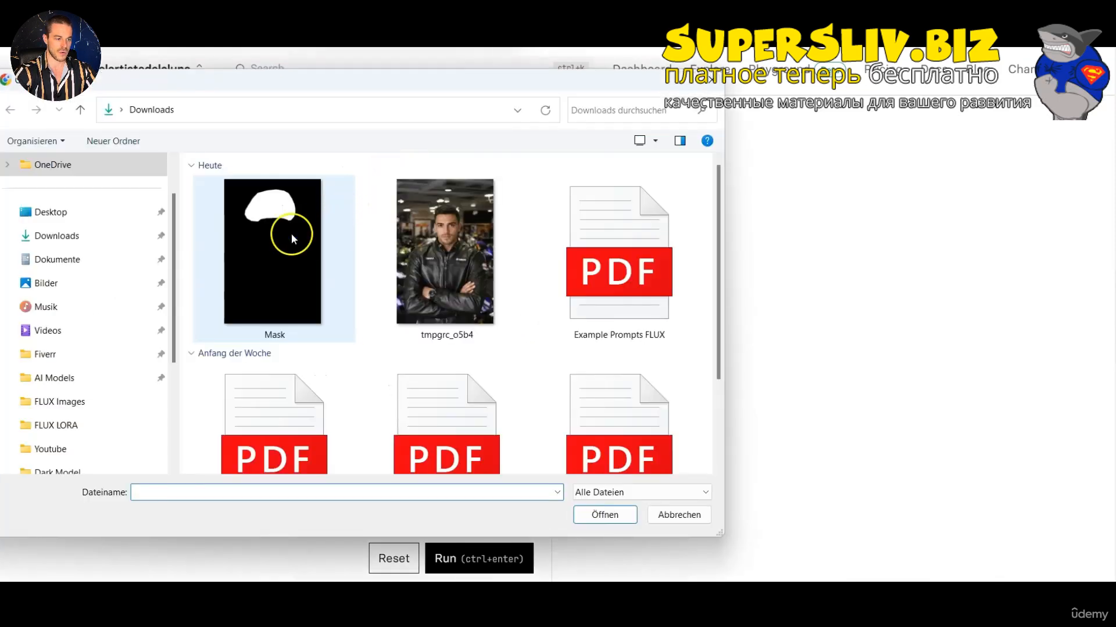
click(291, 232)
click(596, 522)
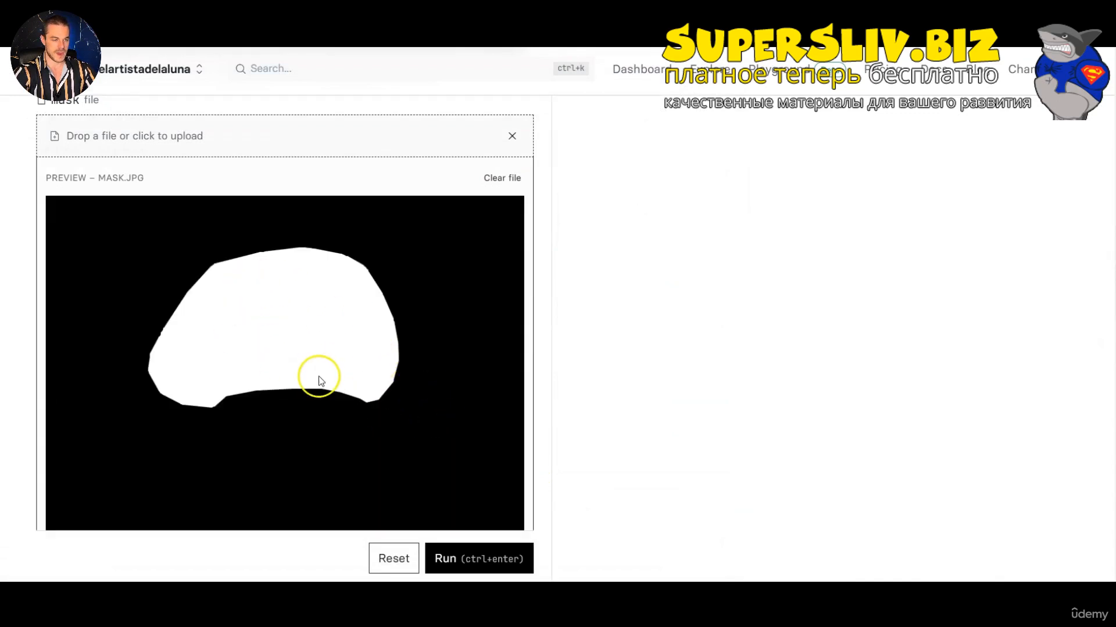
scroll(279, 346, down, 1)
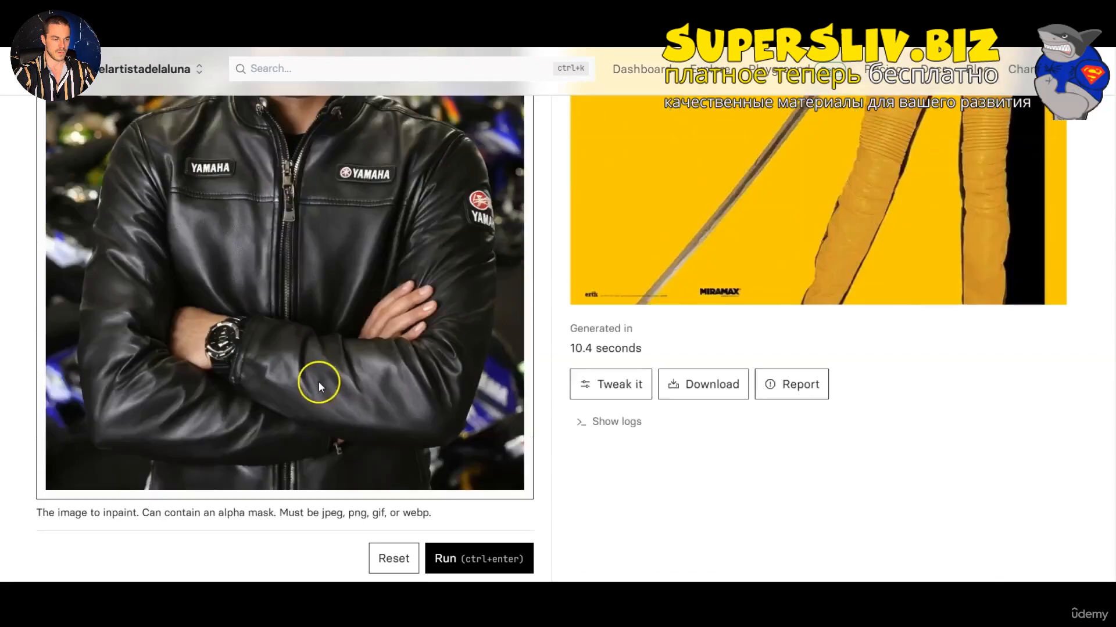
Review the uploaded image and mask, and examine the seed, steps, prompt_upsampling, guidance, safety_tolerance and output_format settings.
scroll(318, 382, up, 5)
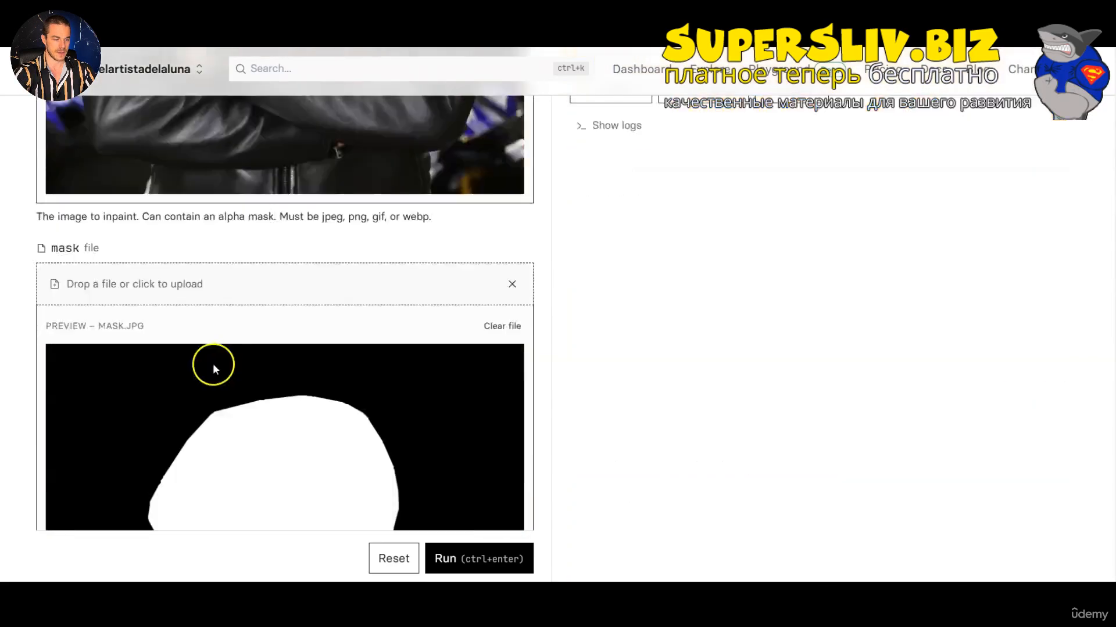
scroll(212, 364, down, 4)
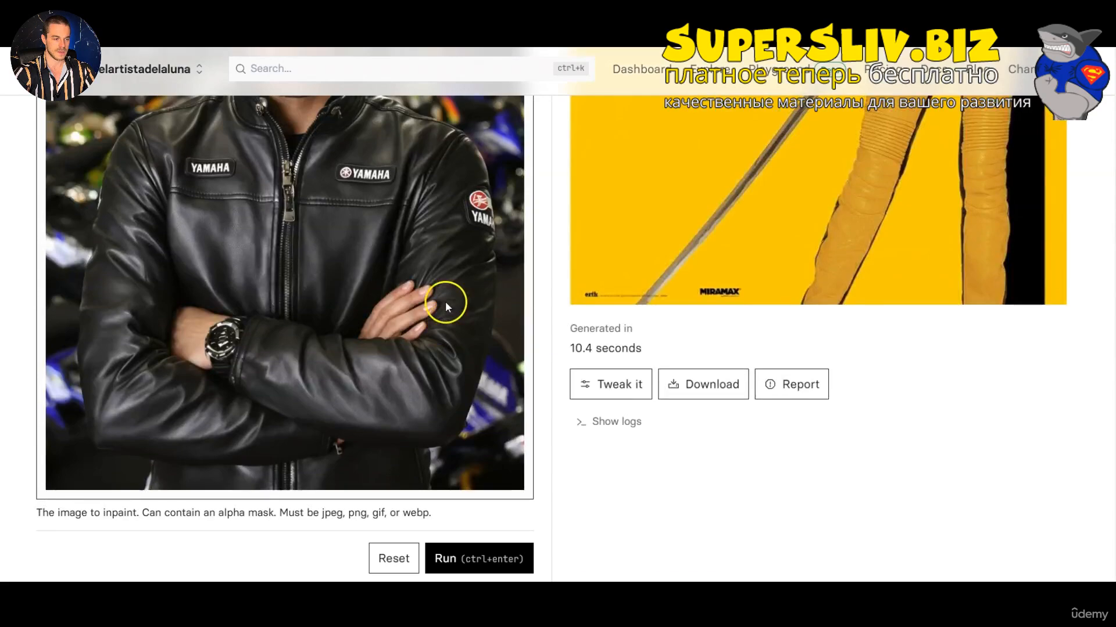
scroll(279, 294, up, 2)
scroll(263, 327, down, 5)
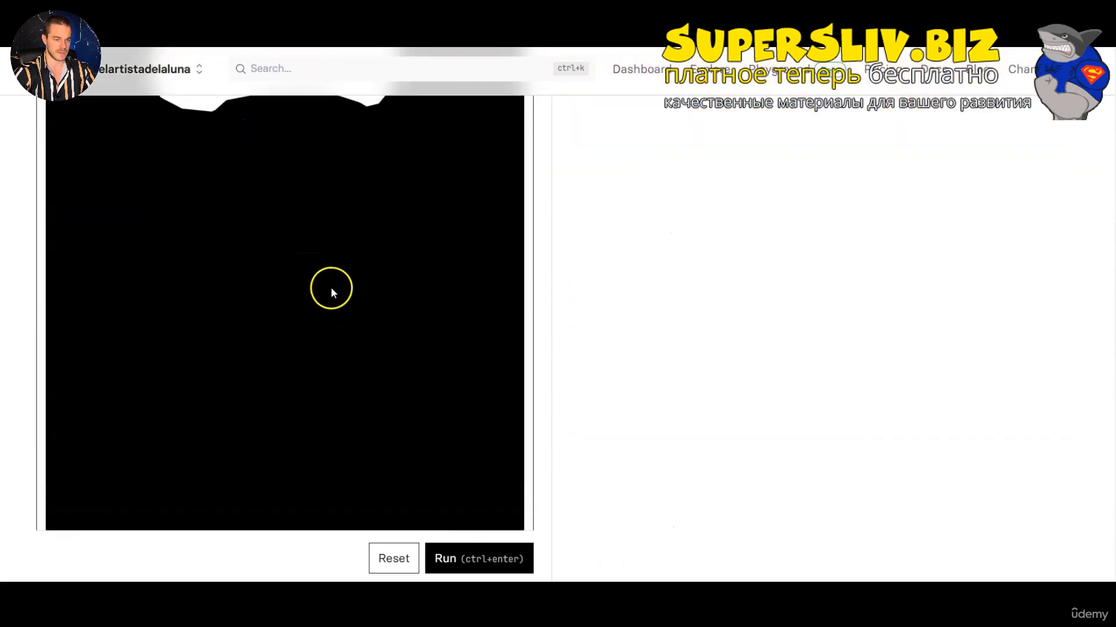
scroll(329, 285, down, 4)
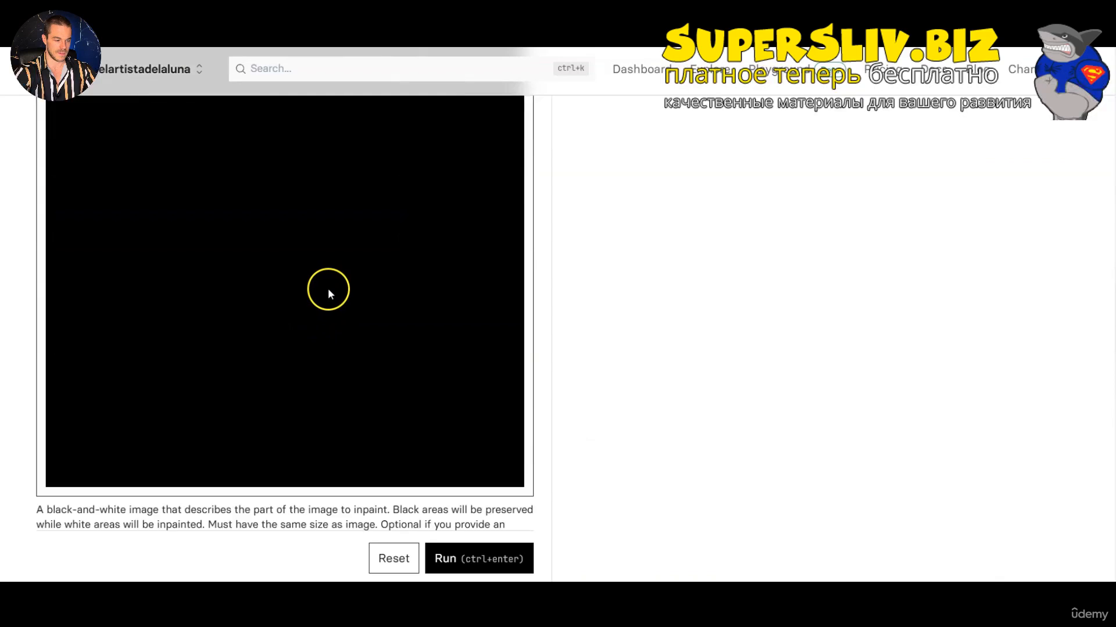
scroll(261, 317, down, 1)
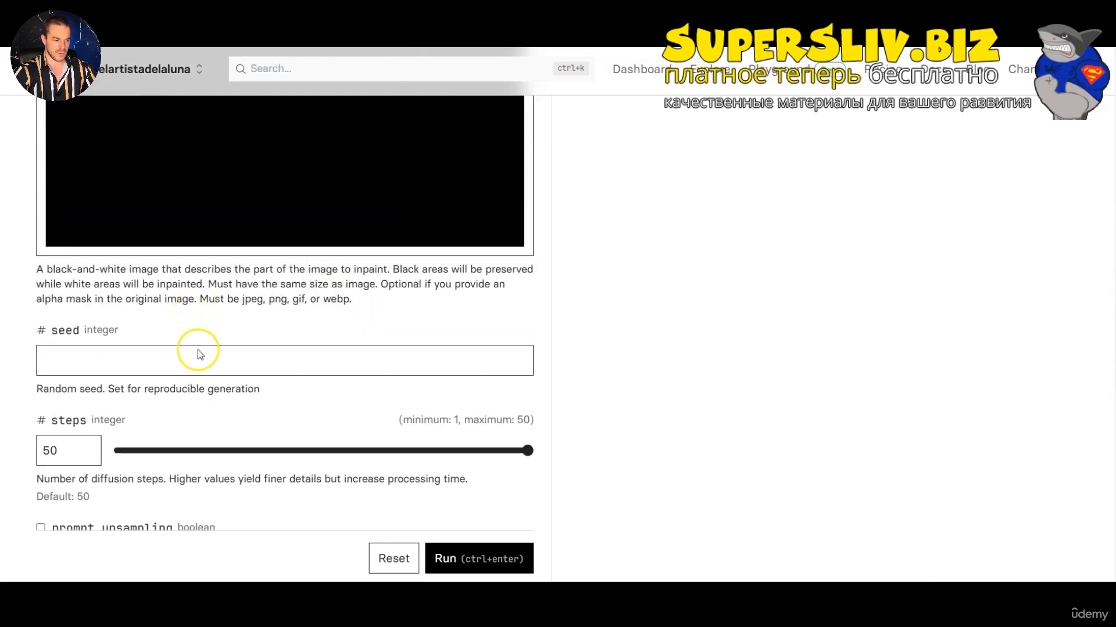
scroll(227, 343, down, 1)
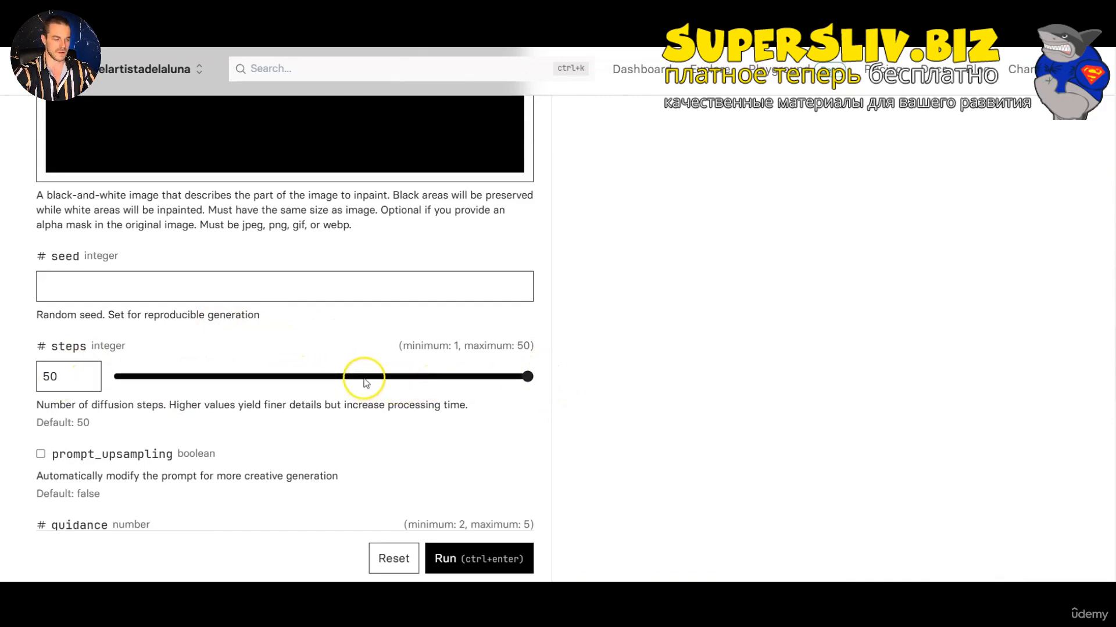
scroll(366, 381, down, 1)
scroll(370, 374, down, 1)
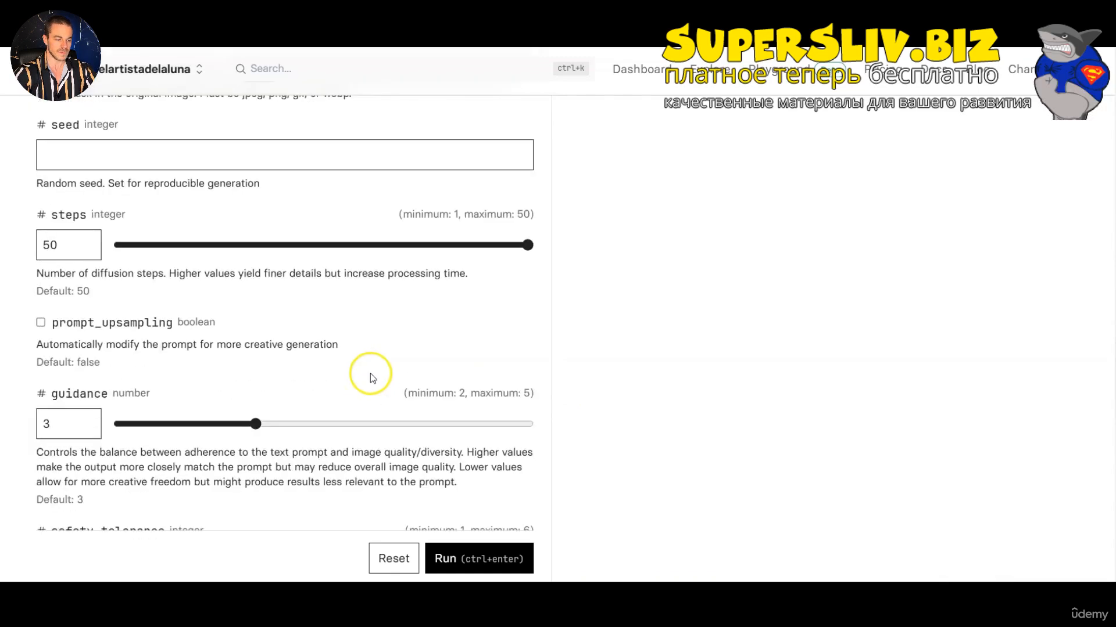
scroll(411, 181, down, 3)
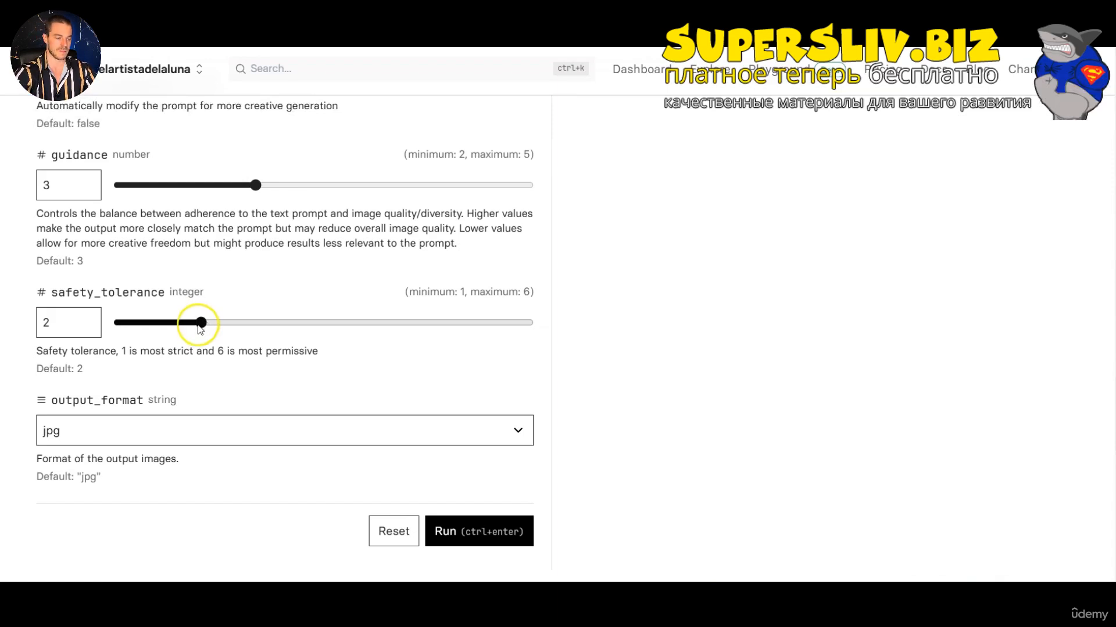
Try safety_tolerance at its most permissive value of 6 and restore it to 2.
drag(202, 328, 659, 330)
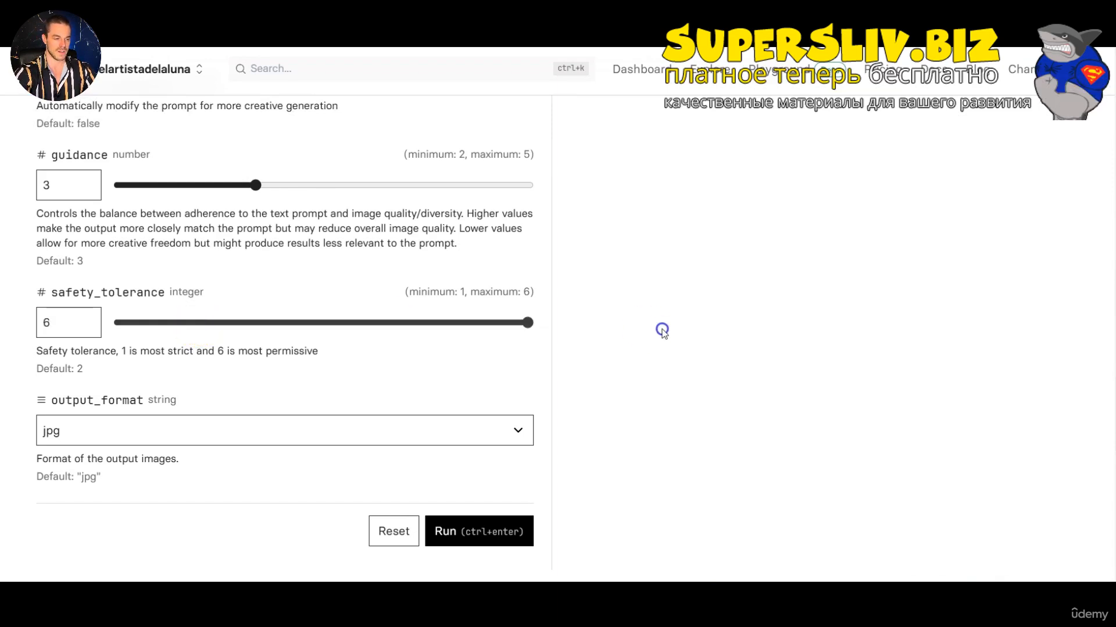
drag(515, 340, 302, 352)
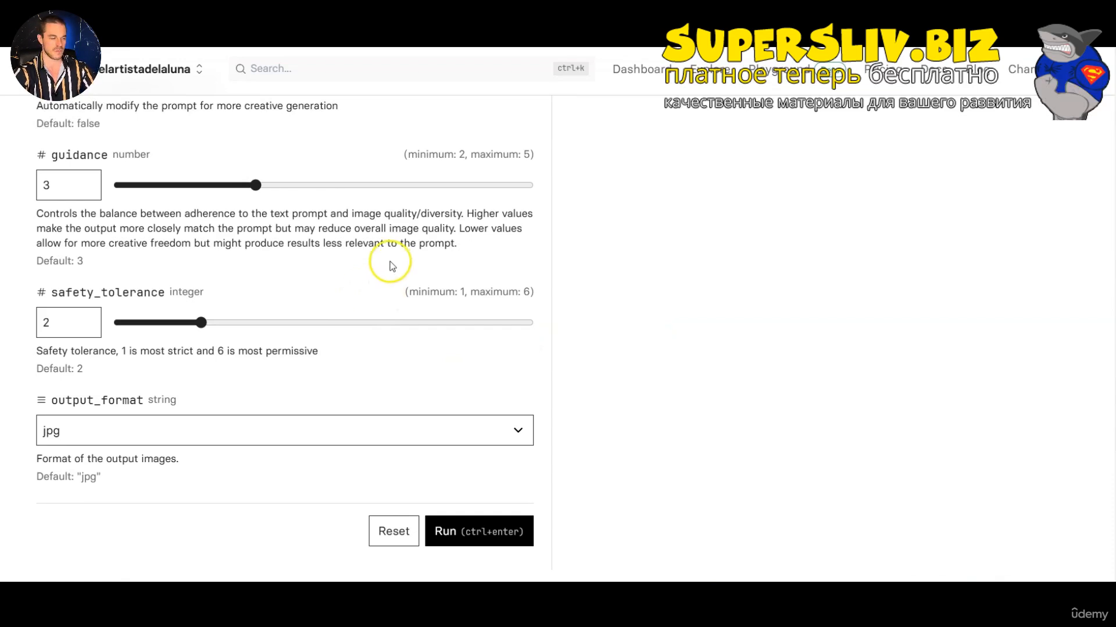
Run the inpainting with the prompt "a red basecap" and the uploaded mask, and check the inputs and logs during generation.
scroll(356, 371, down, 3)
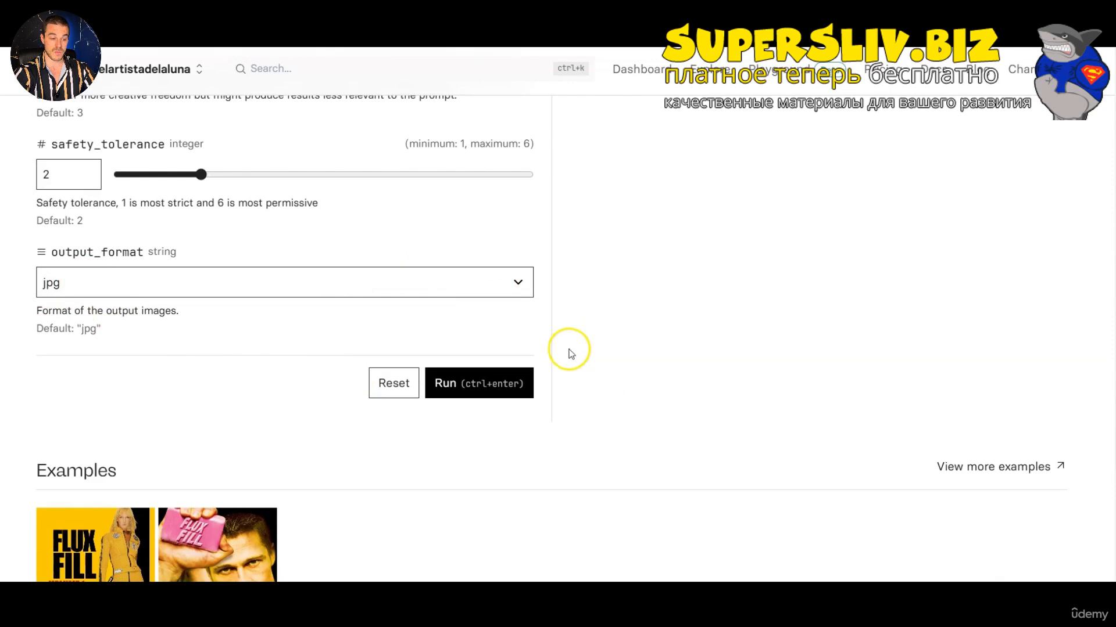
click(434, 384)
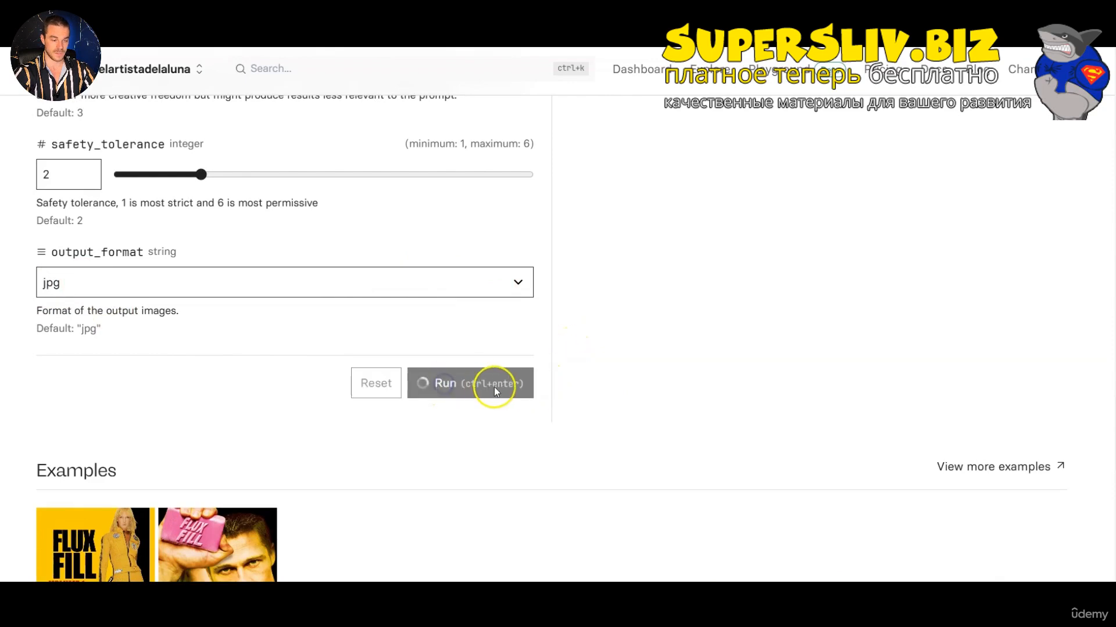
scroll(540, 357, up, 10)
scroll(555, 370, up, 10)
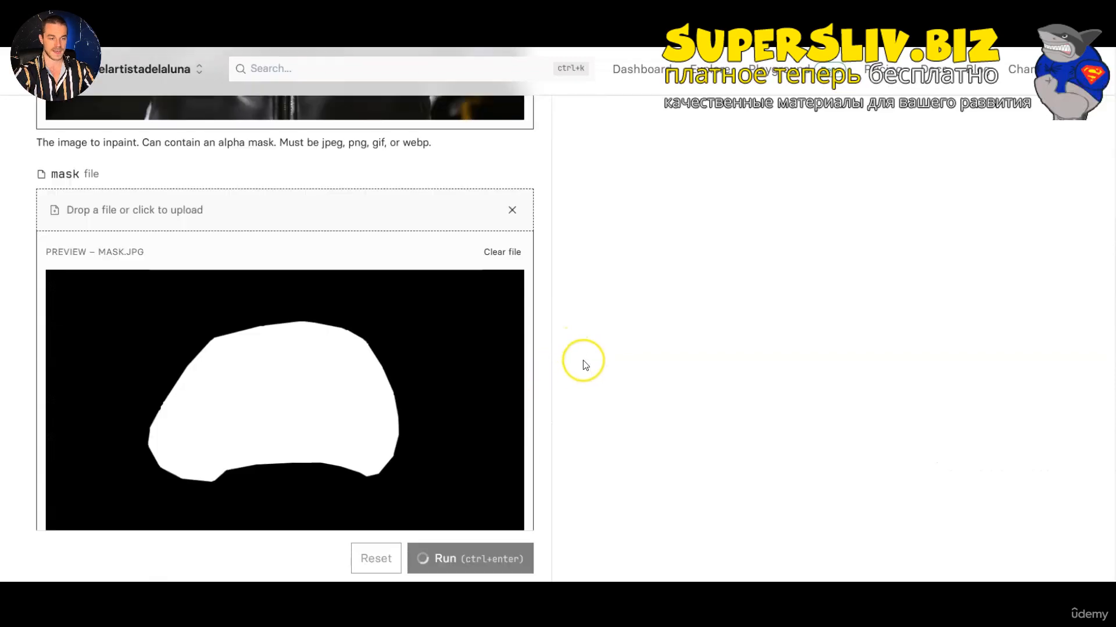
scroll(500, 349, up, 5)
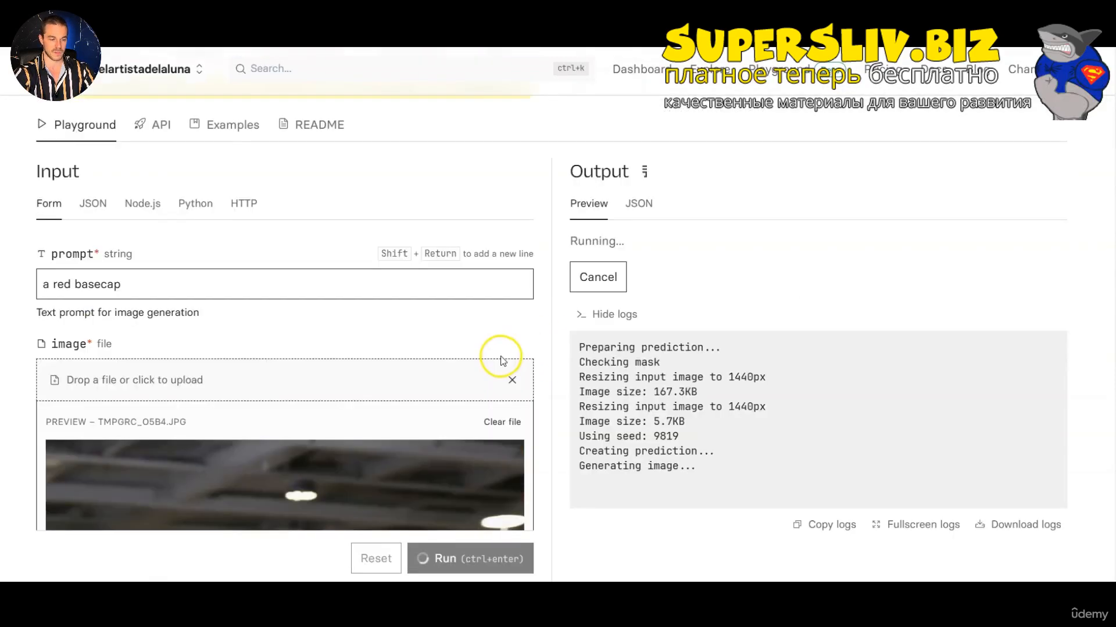
scroll(501, 357, down, 4)
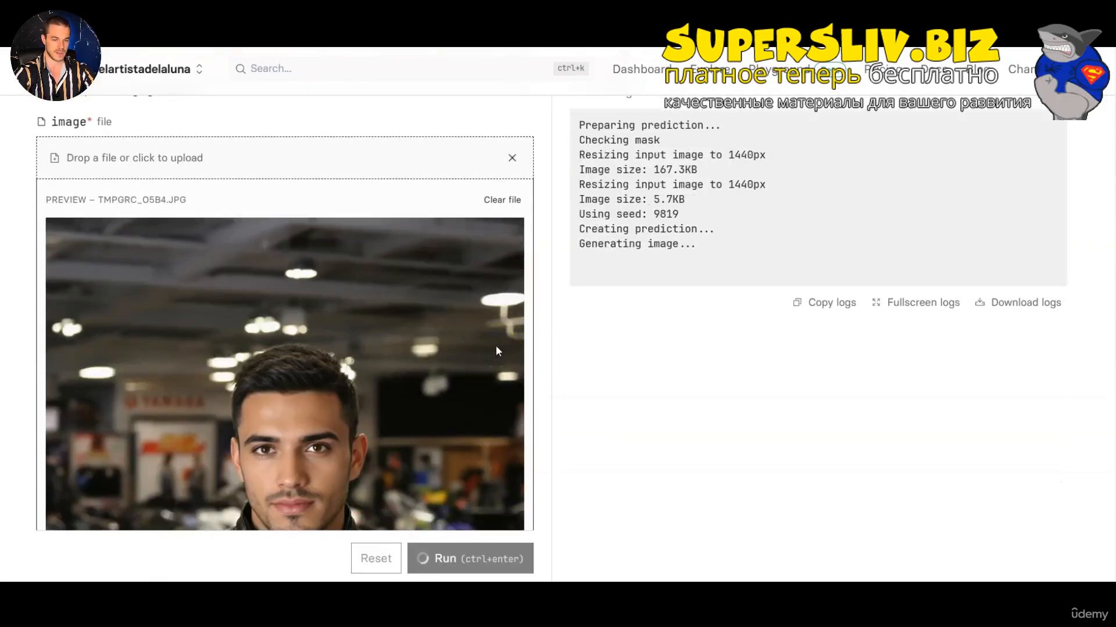
Switch to GIMP, free-select a band overlapping and extending slightly below the white shape's lower edge, and fill it with white.
click(445, 367)
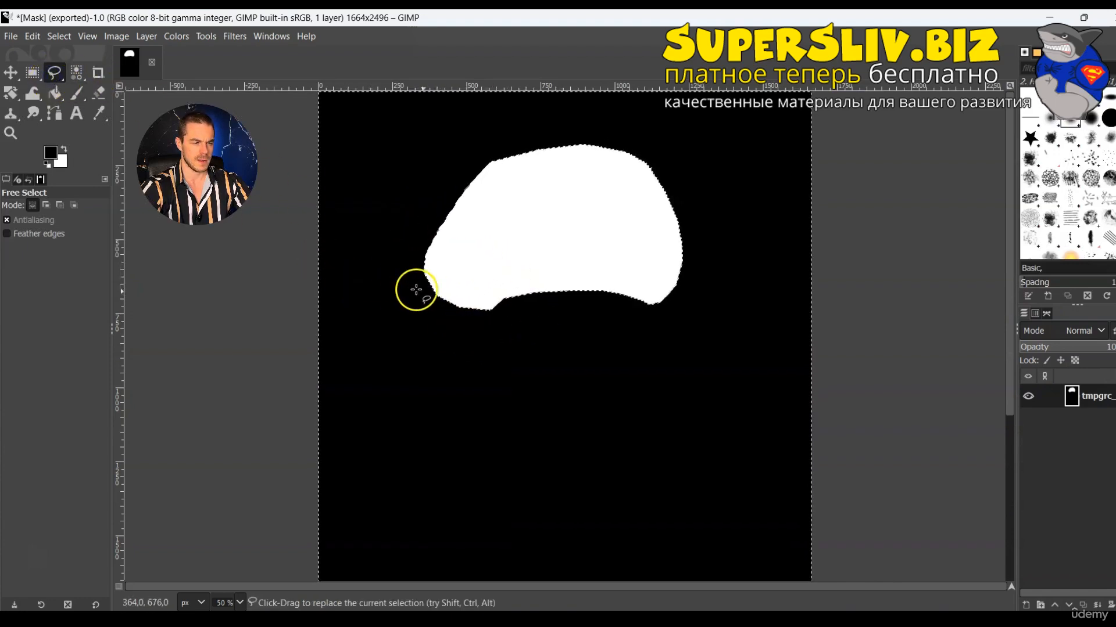
drag(437, 289, 441, 300)
click(442, 313)
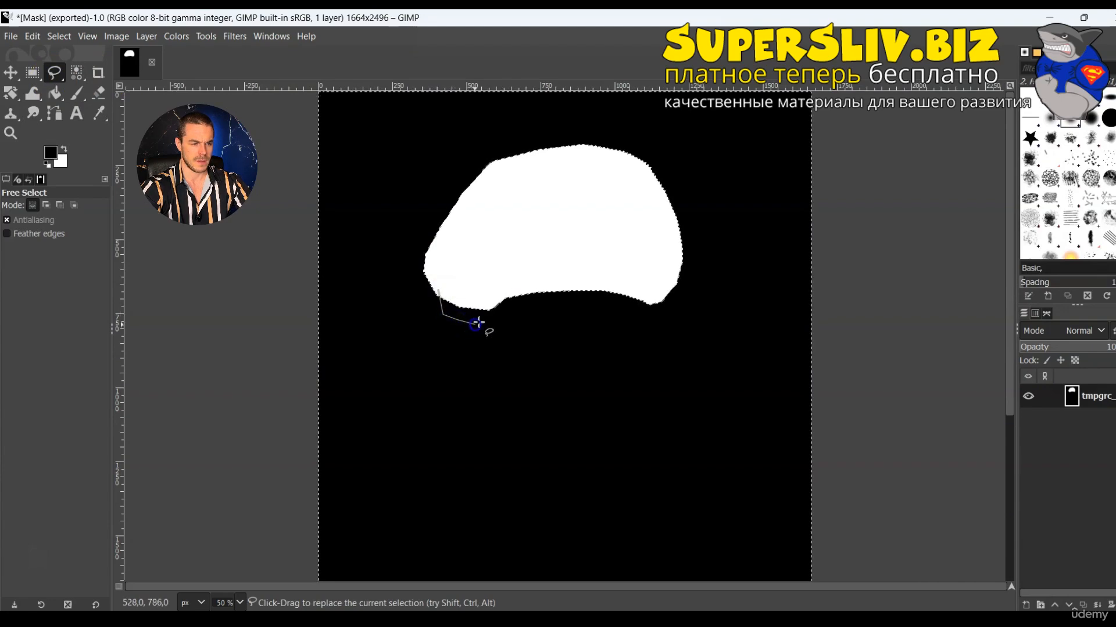
click(569, 309)
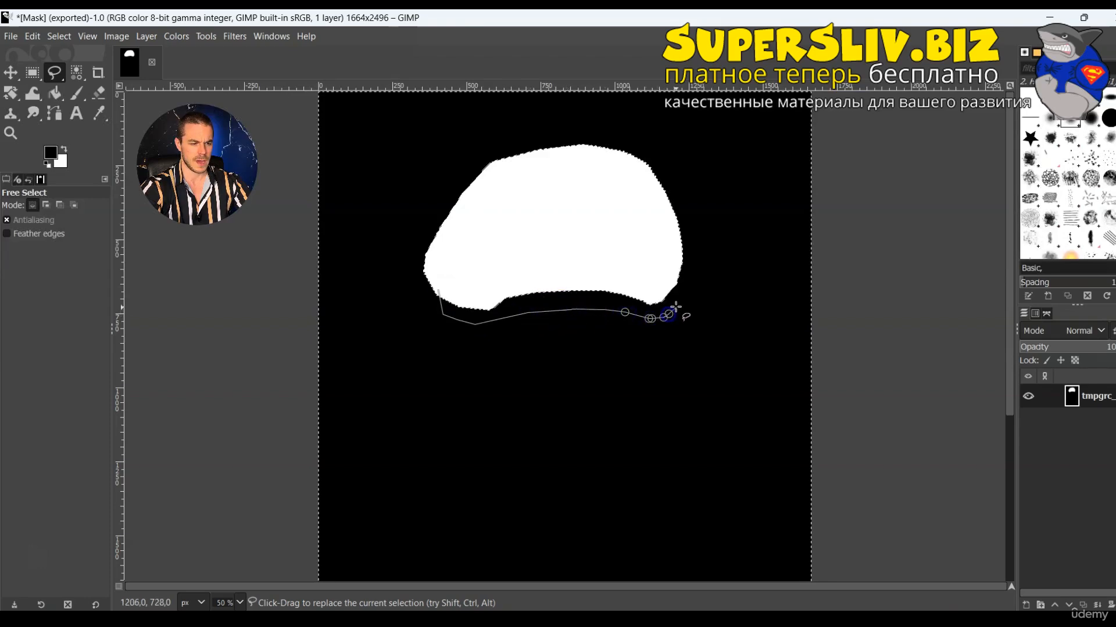
click(542, 258)
click(503, 264)
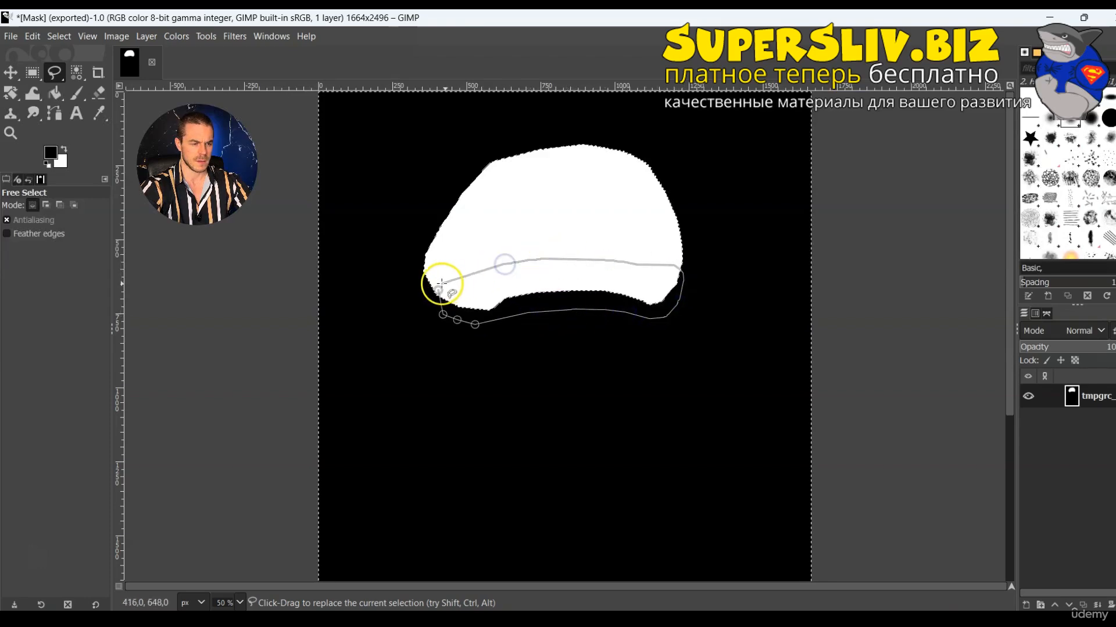
double_click(438, 289)
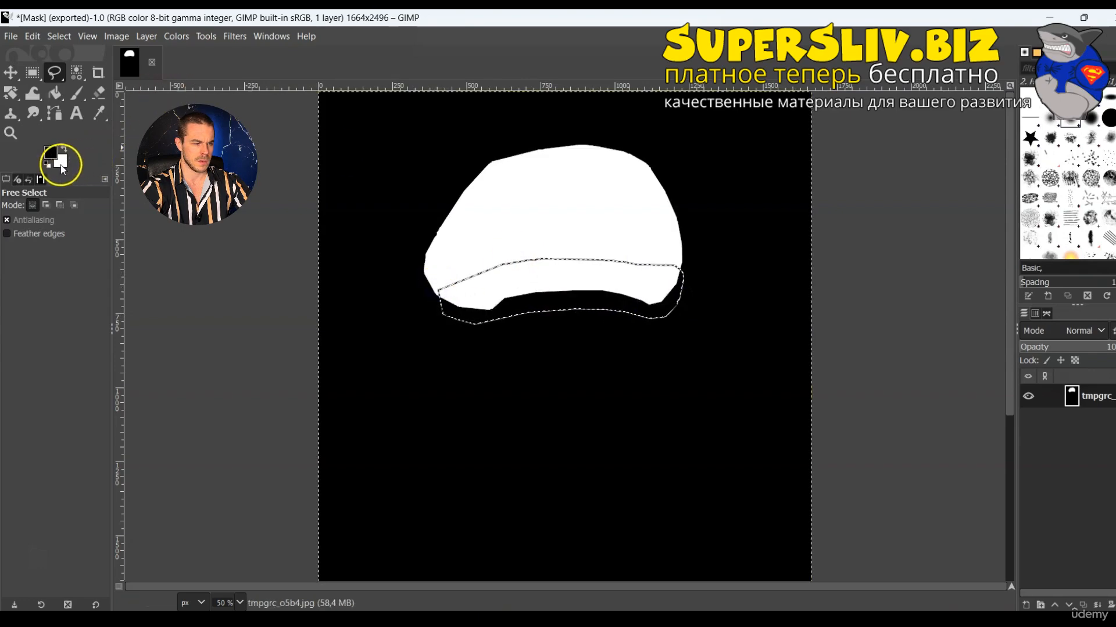
click(514, 282)
key(ctrl+.)
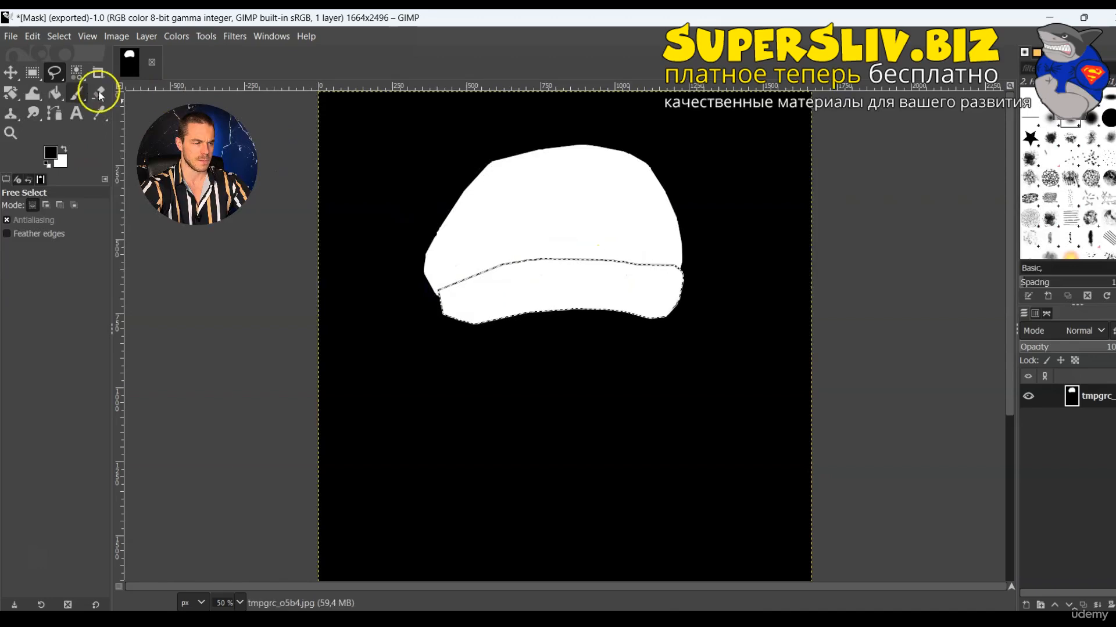
Export the extended black-and-white mask over the existing Mask.jpg.
click(32, 36)
click(10, 36)
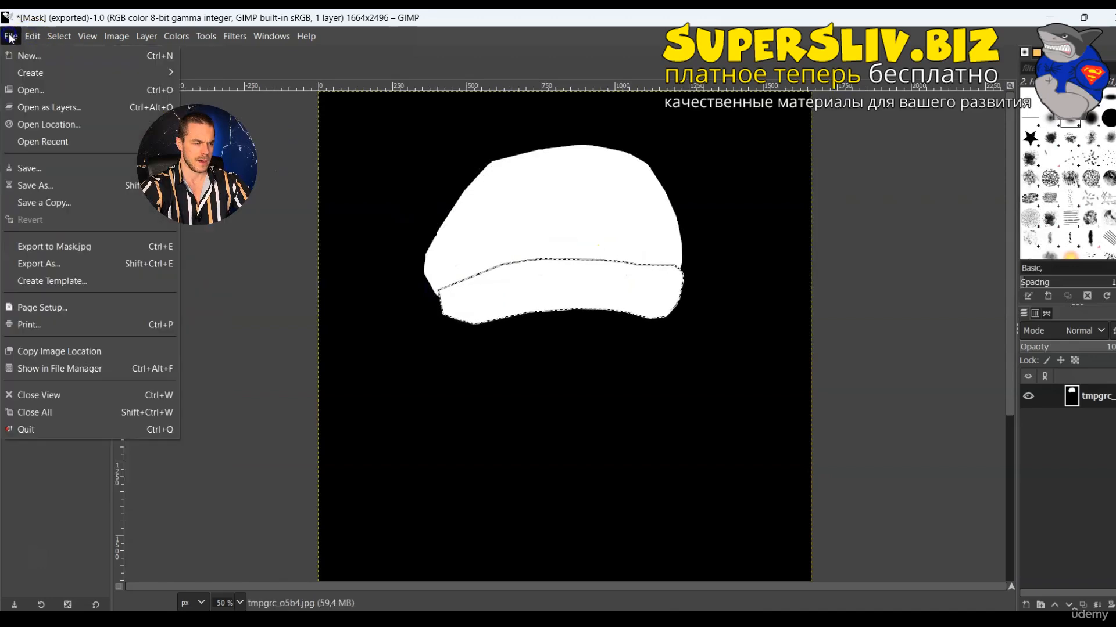
click(94, 249)
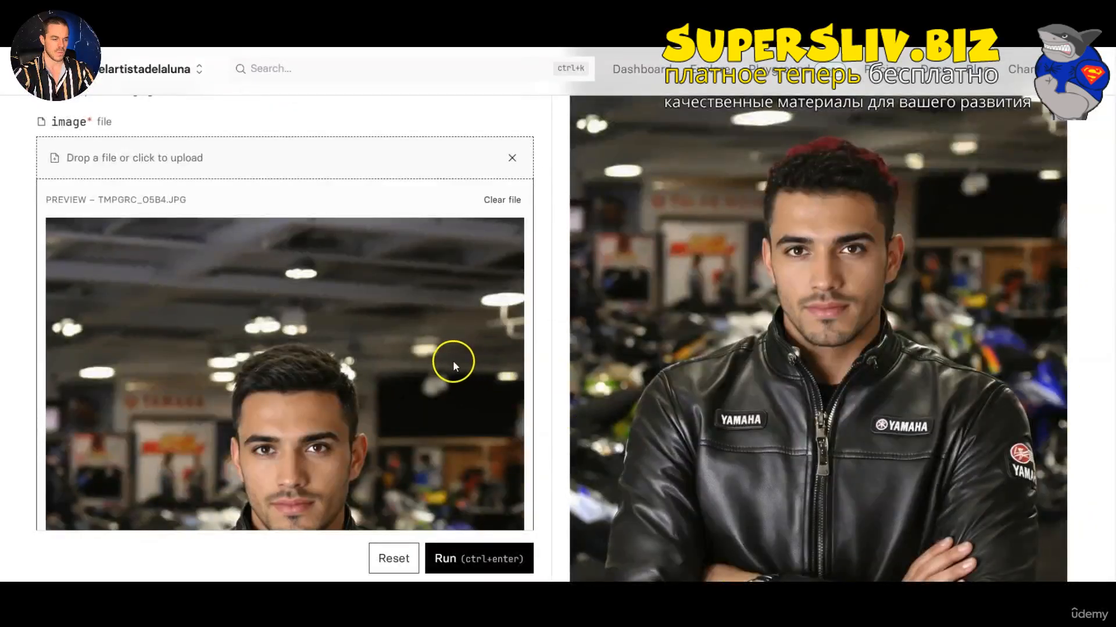
Back on the flux-fill-pro page, replace the old mask with the updated Mask file from the Downloads folder.
scroll(452, 360, down, 10)
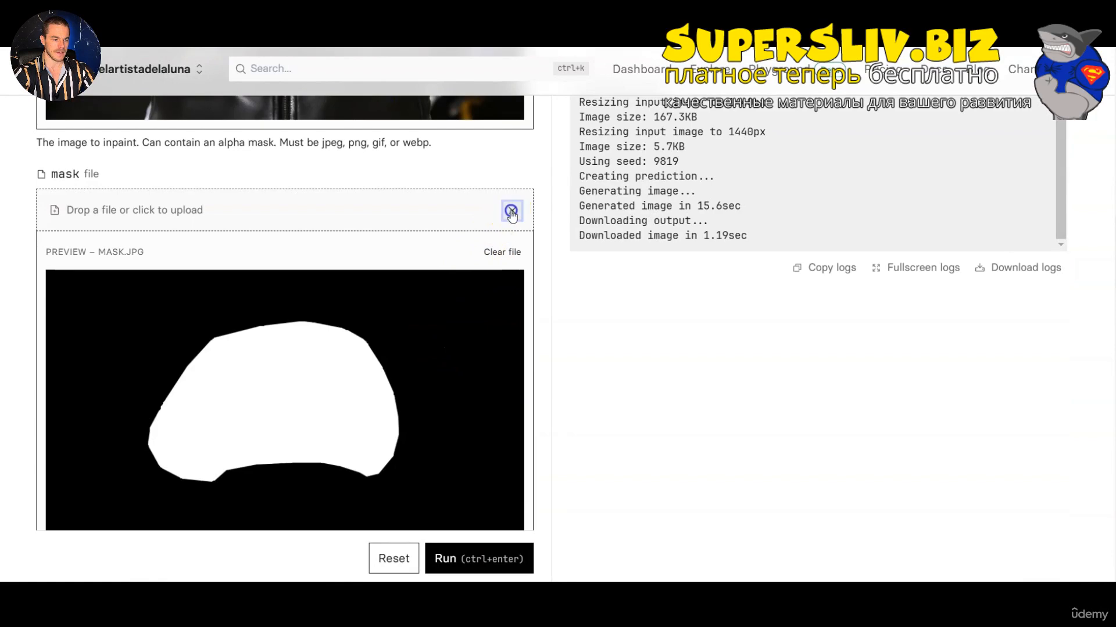
click(510, 213)
click(493, 206)
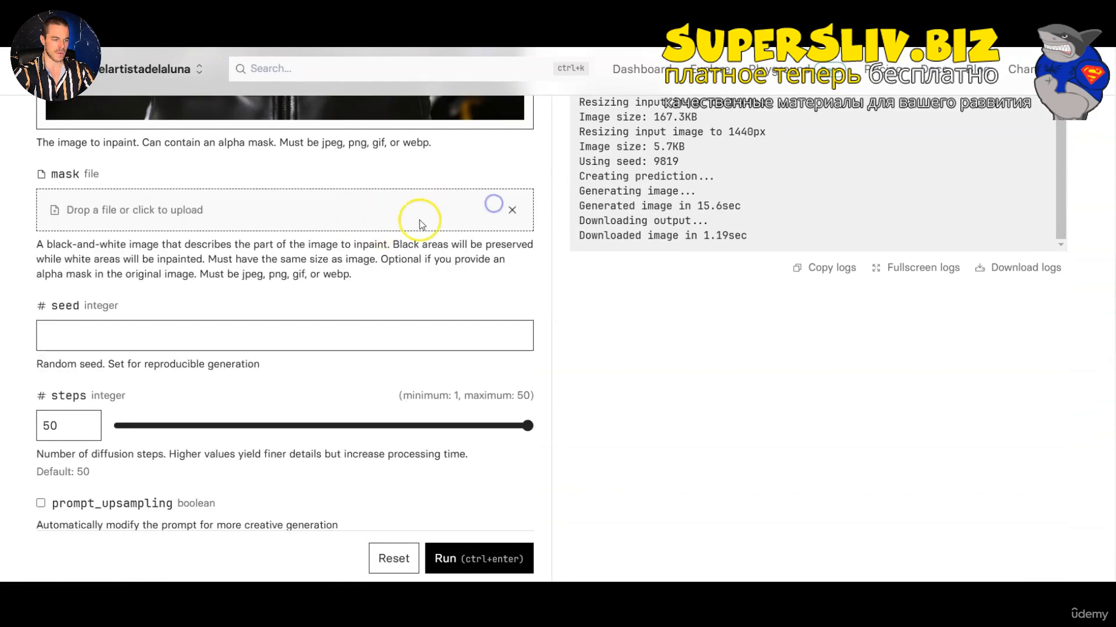
click(279, 255)
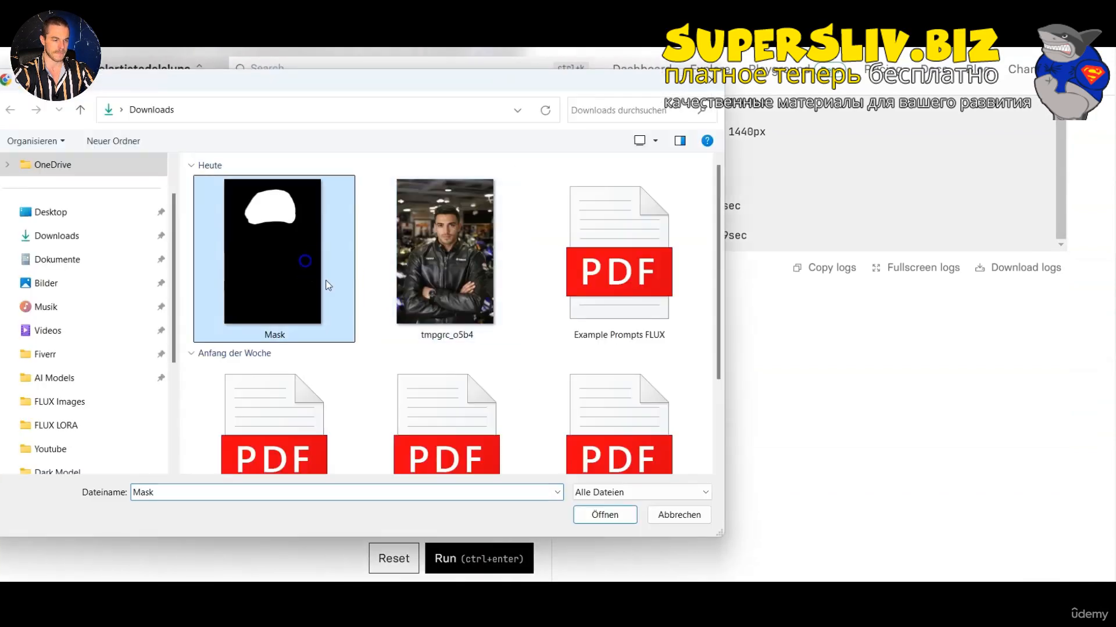
click(604, 515)
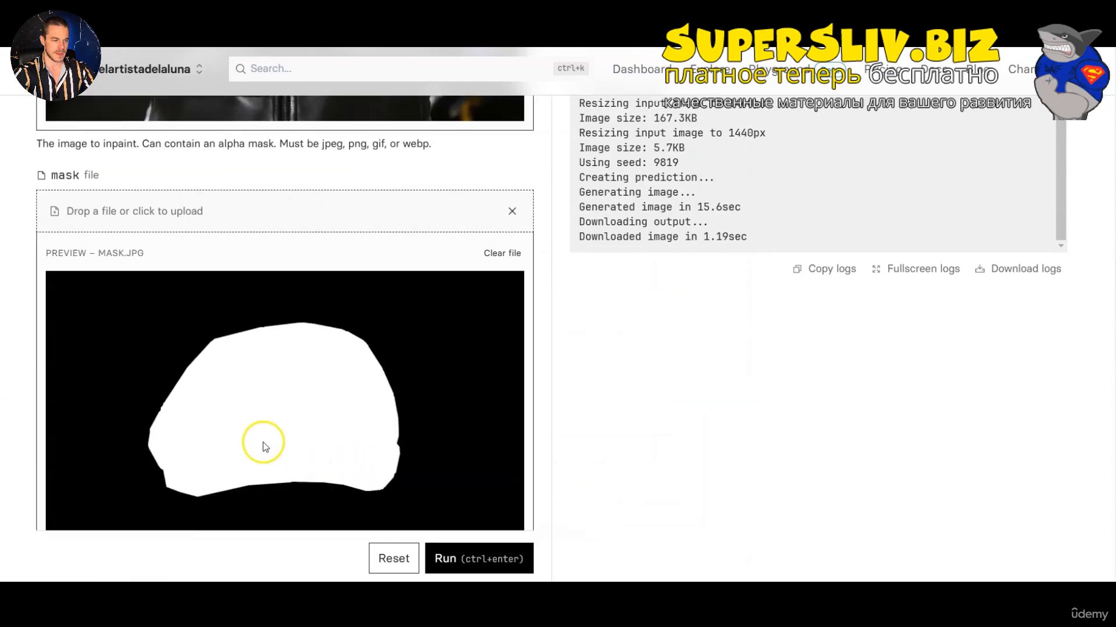
Extend the prompt to "a red basecap on top of a man, a basecap,".
scroll(261, 444, up, 5)
scroll(254, 430, up, 5)
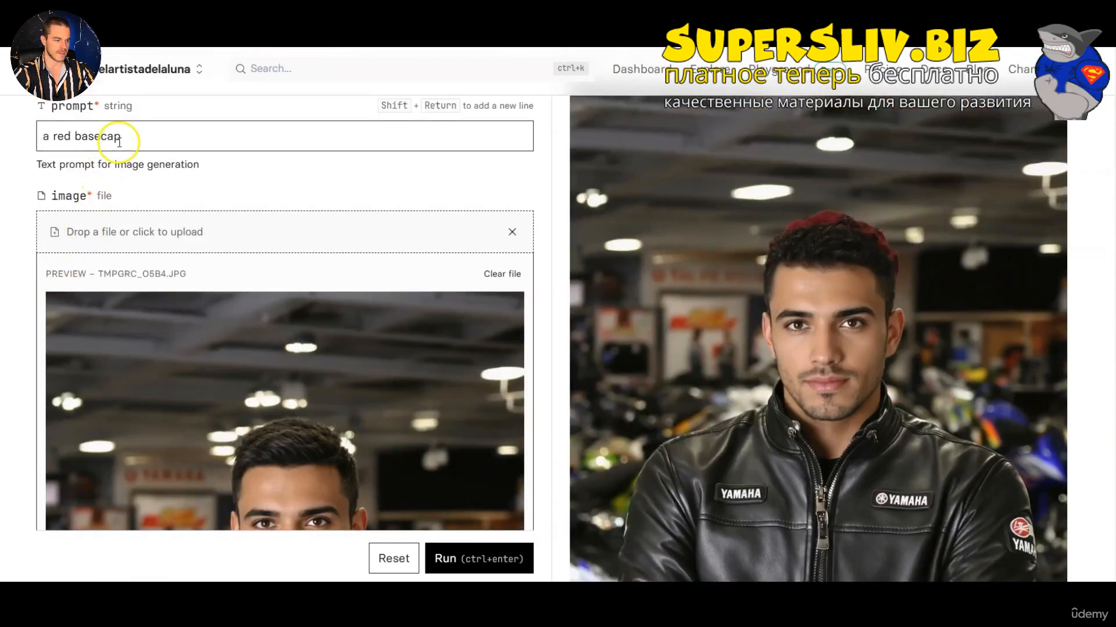
click(141, 136)
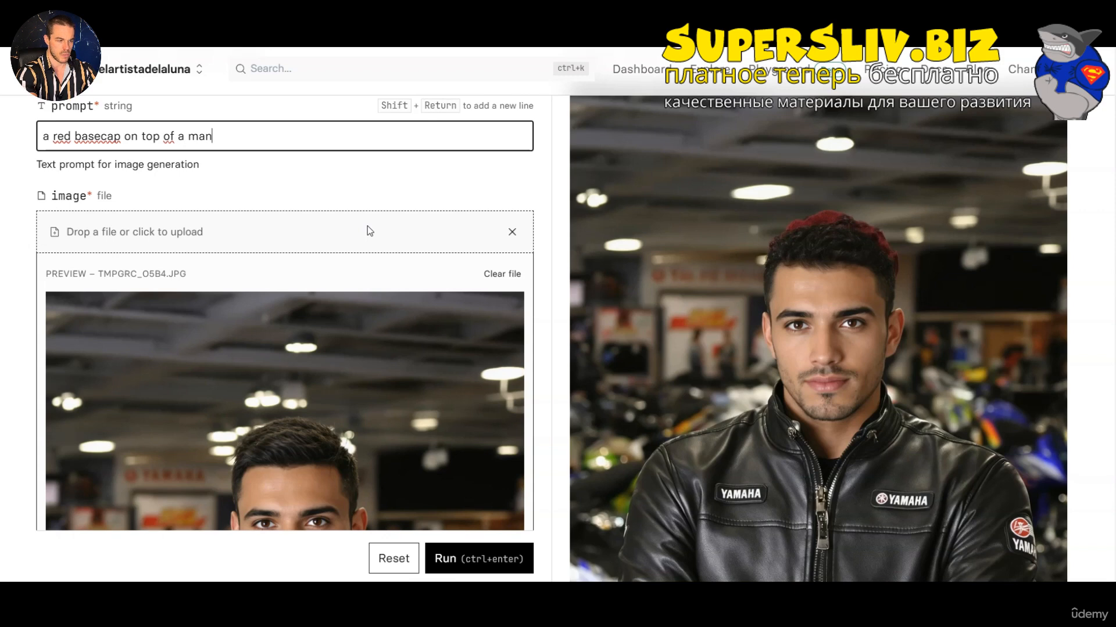
text(, )
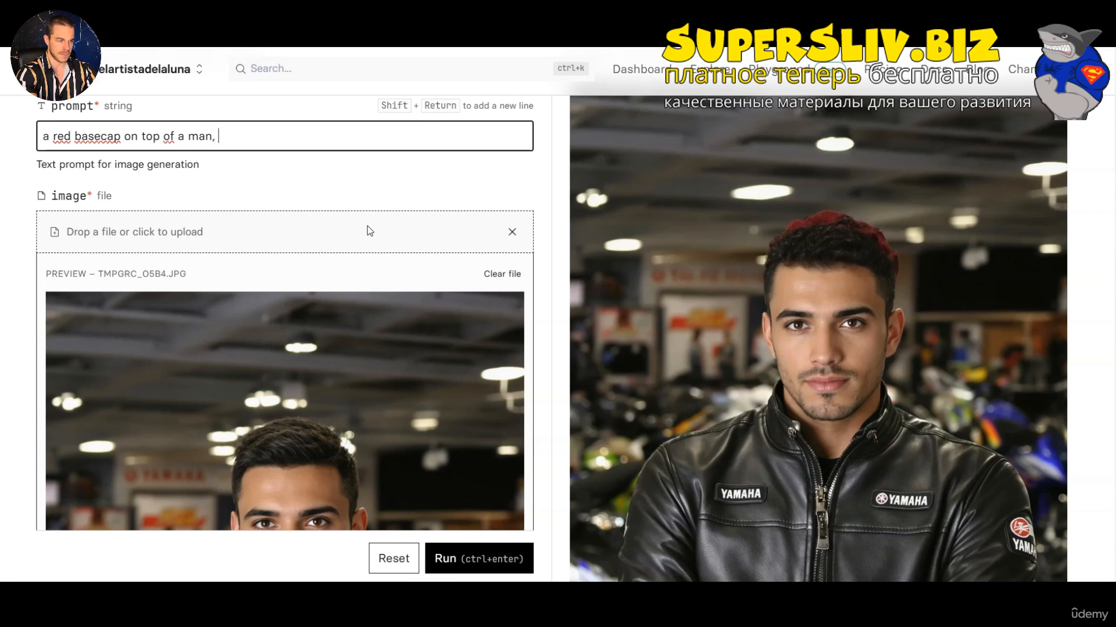
text(a )
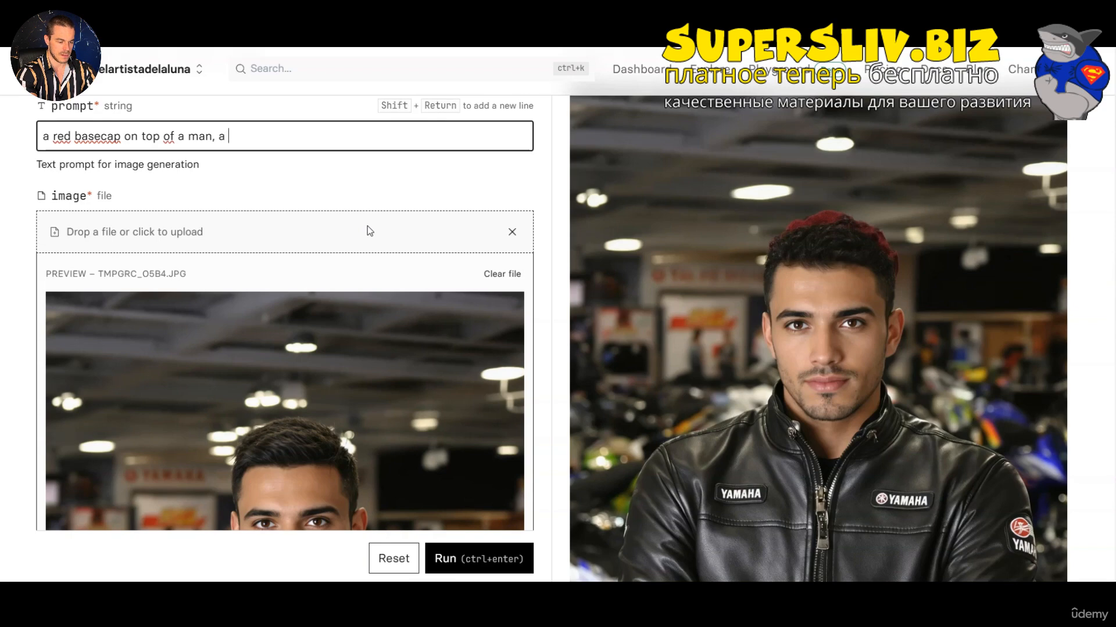
text(basecap,)
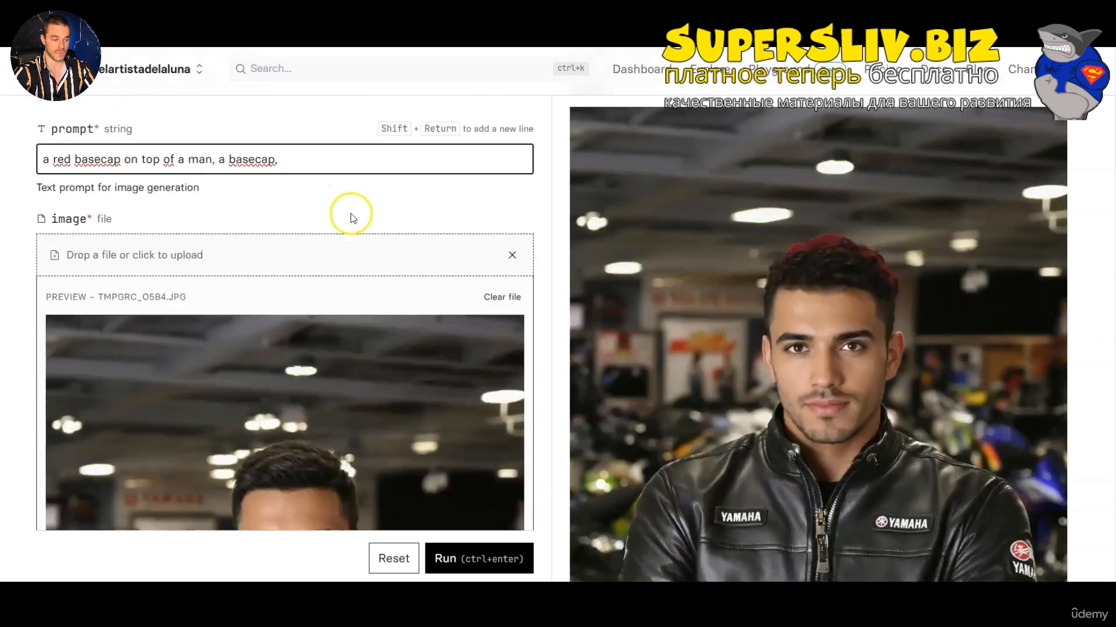
Review the uploaded mask preview and the remaining generation settings, from seed and steps through guidance, safety tolerance and output format.
scroll(343, 210, down, 10)
scroll(301, 248, down, 15)
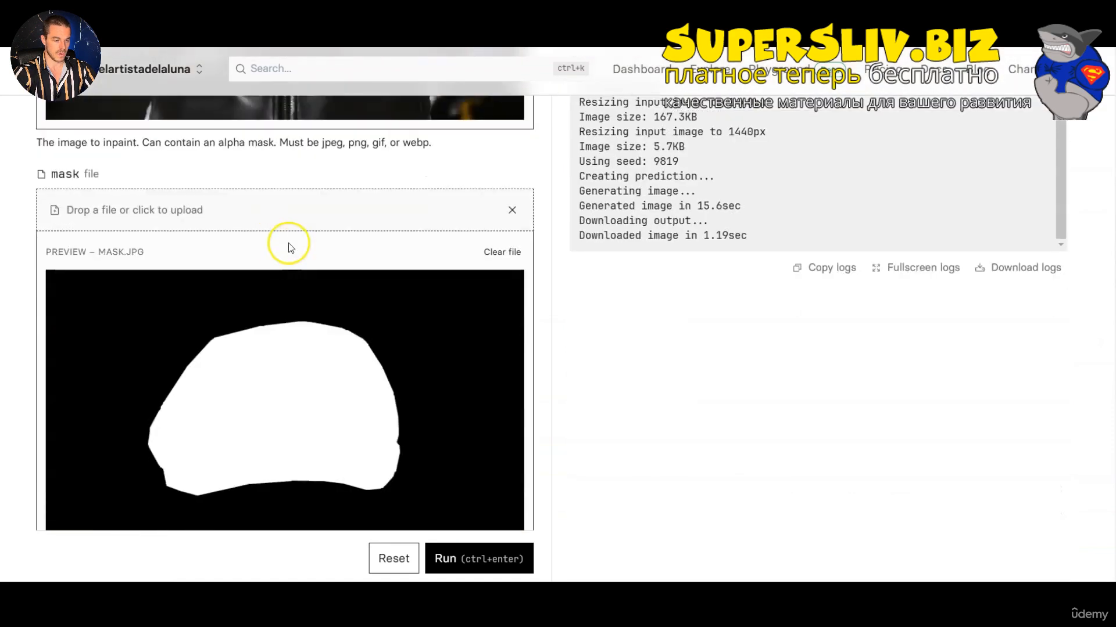
scroll(282, 250, down, 10)
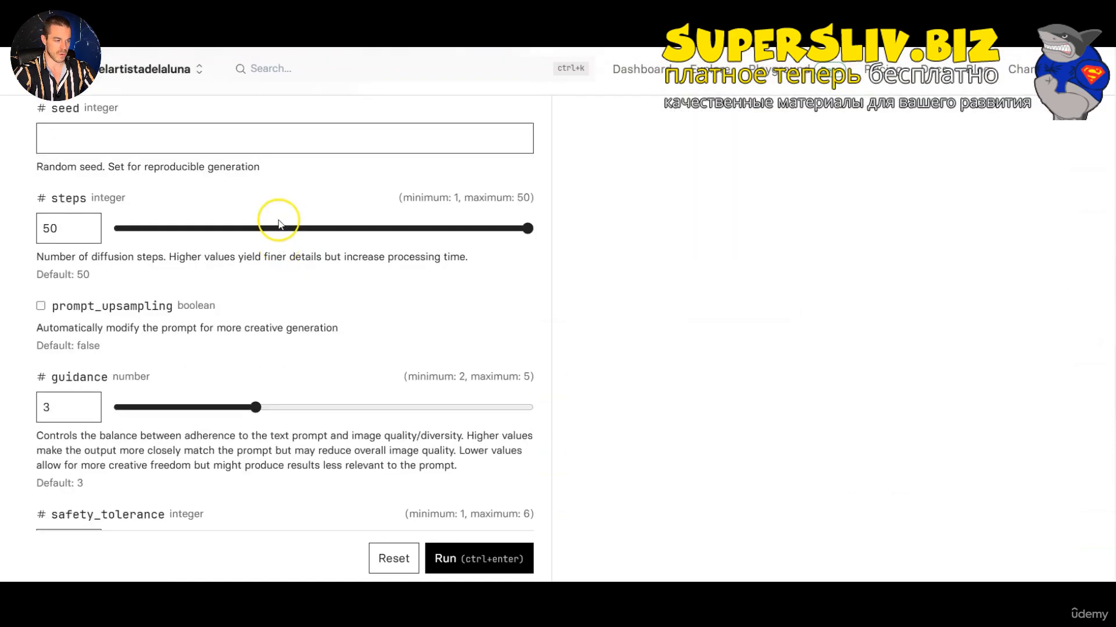
scroll(276, 241, down, 5)
scroll(336, 249, down, 2)
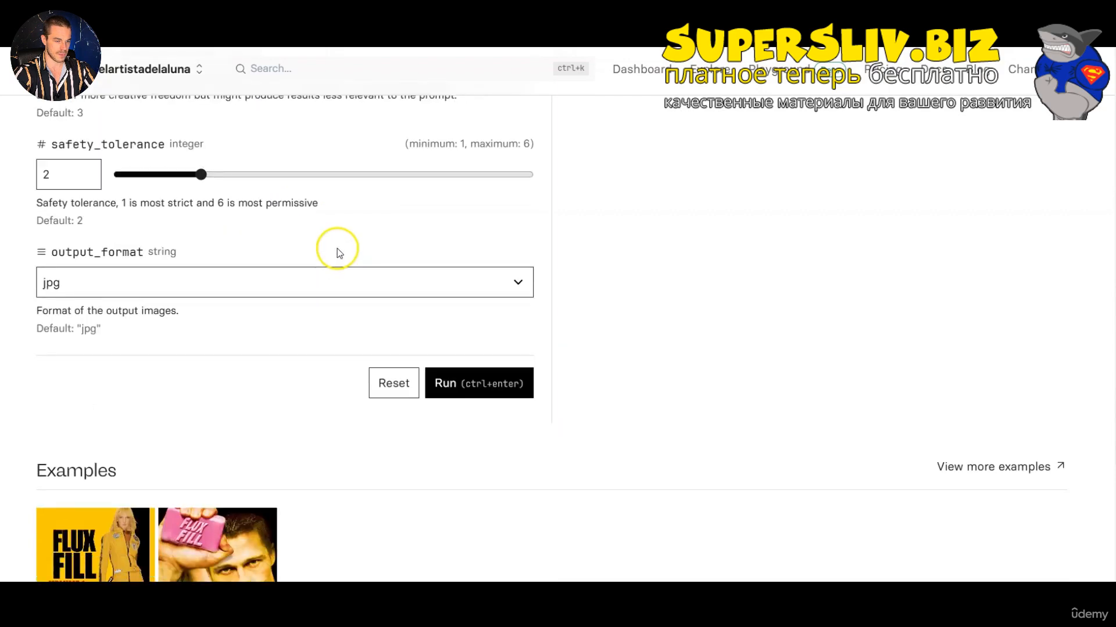
scroll(281, 212, up, 8)
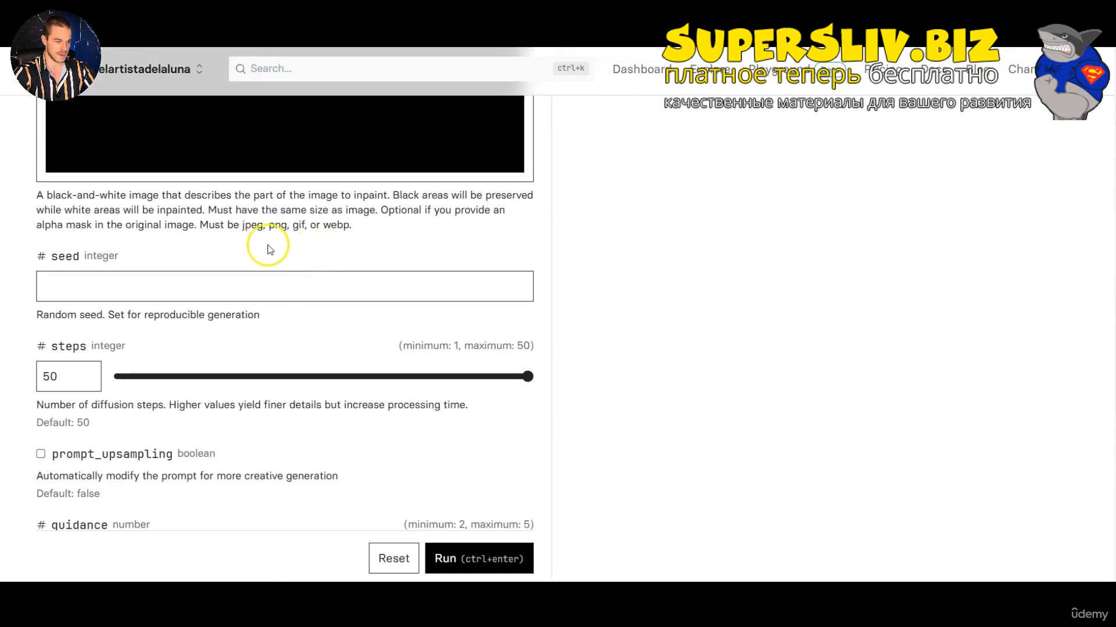
scroll(323, 287, up, 6)
scroll(323, 296, up, 8)
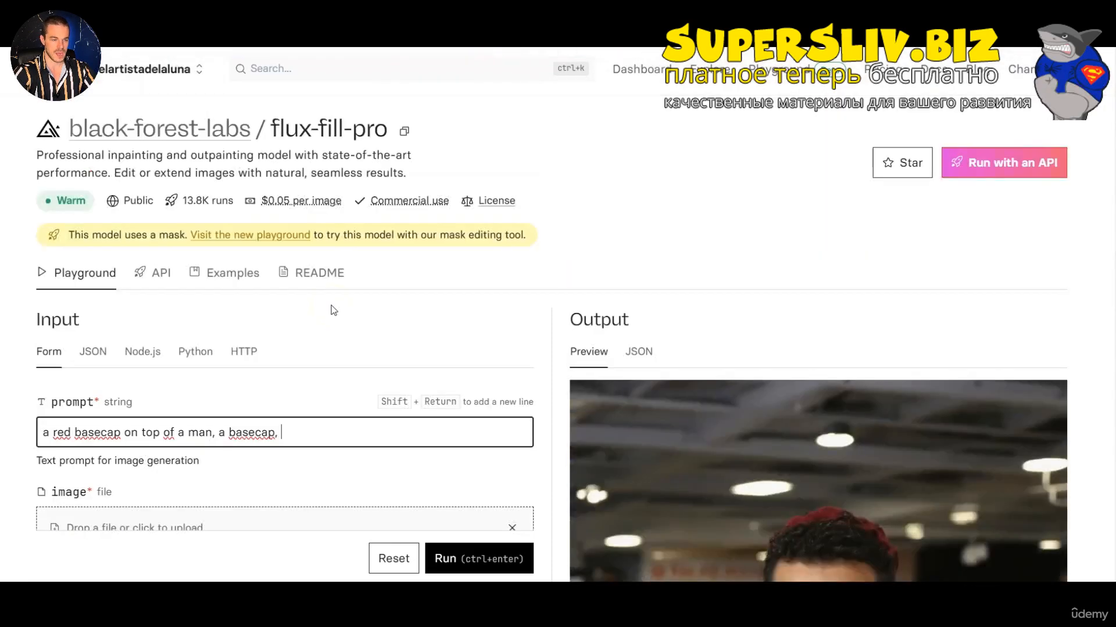
Run the inpainting with the extended prompt and updated mask, then open the output image enlarged and zoom in on the head.
scroll(333, 311, down, 6)
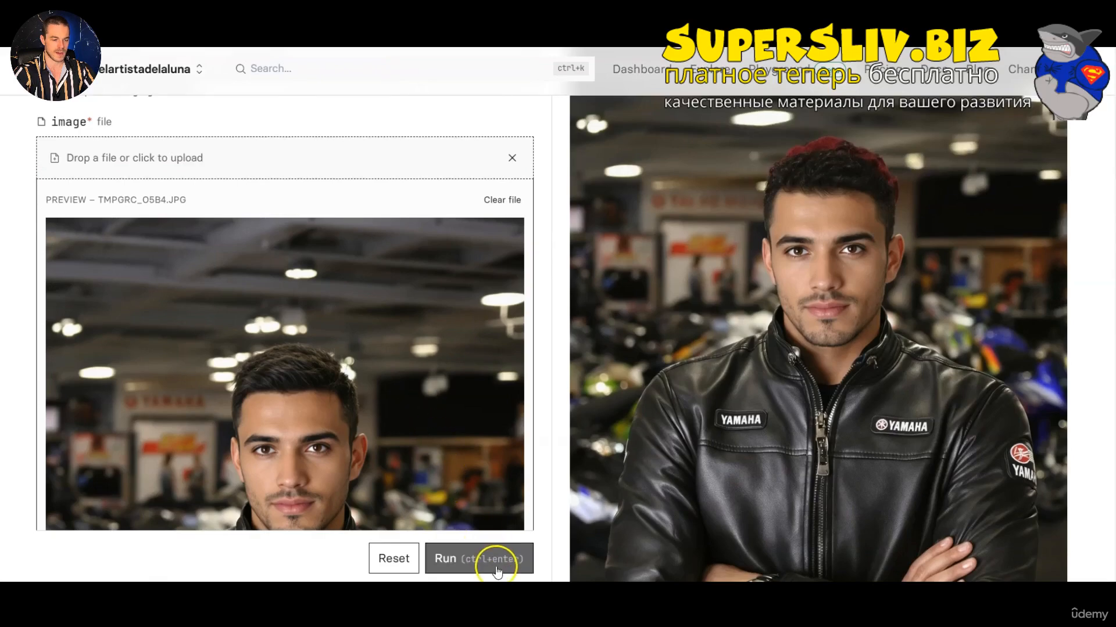
click(491, 560)
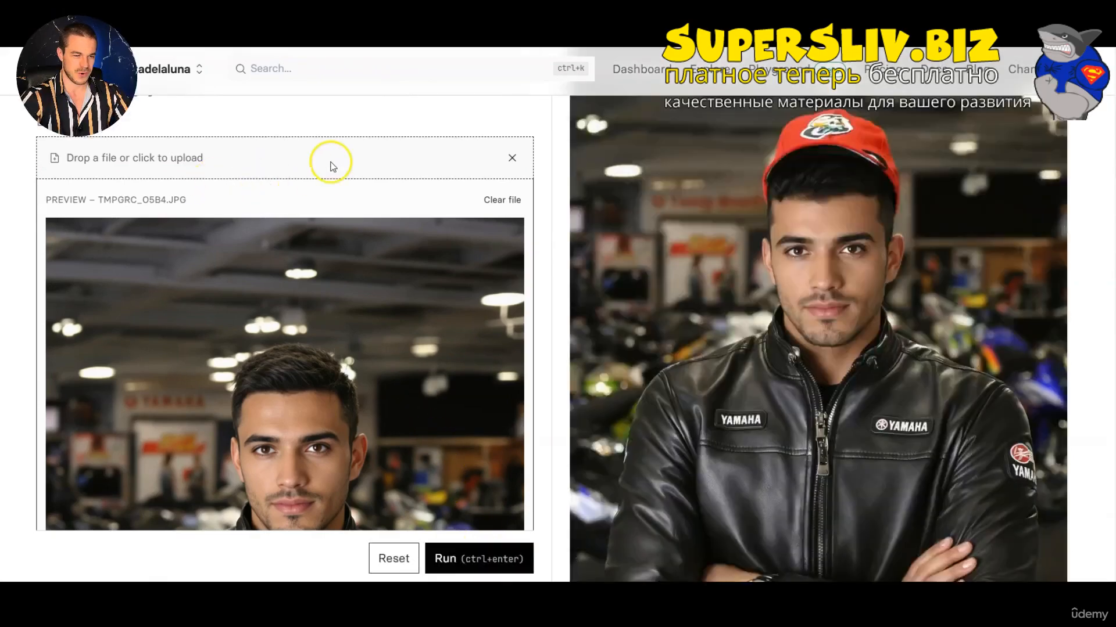
click(754, 198)
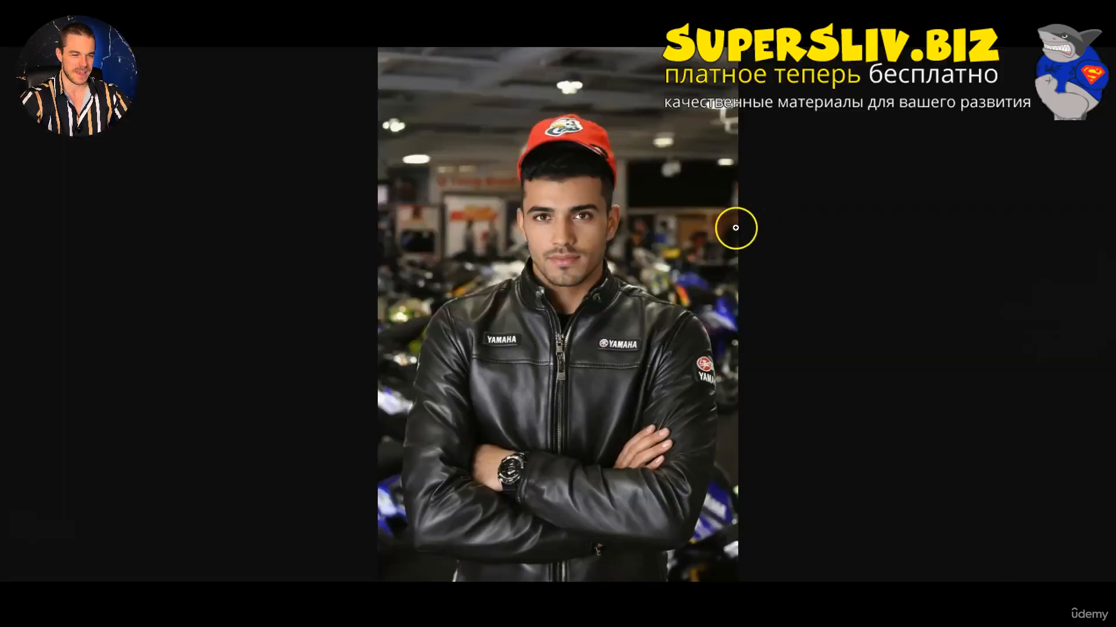
click(604, 178)
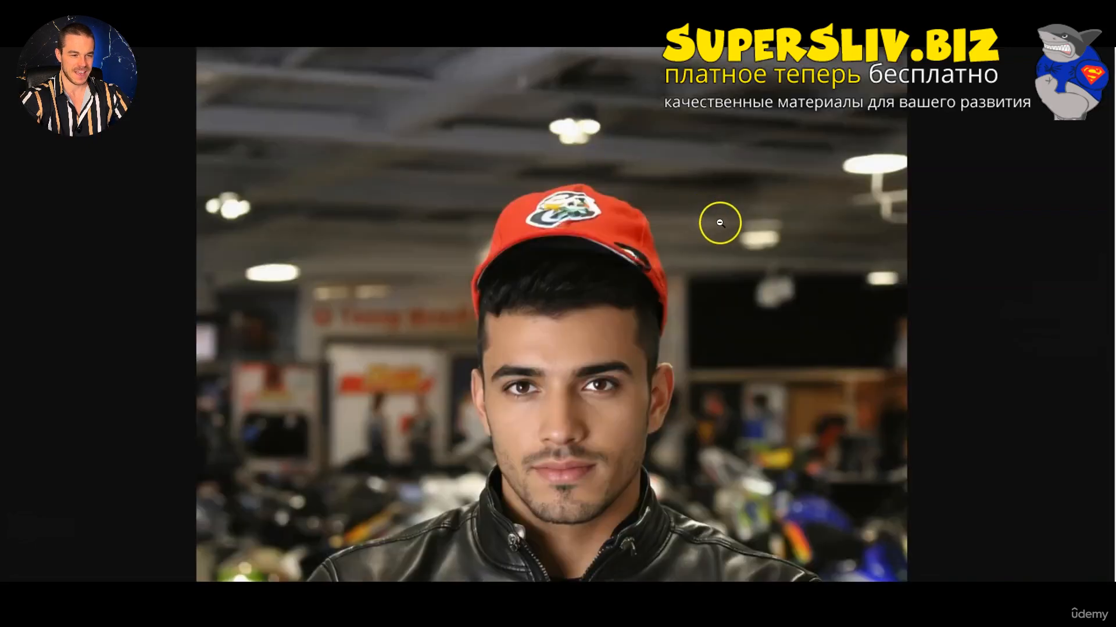